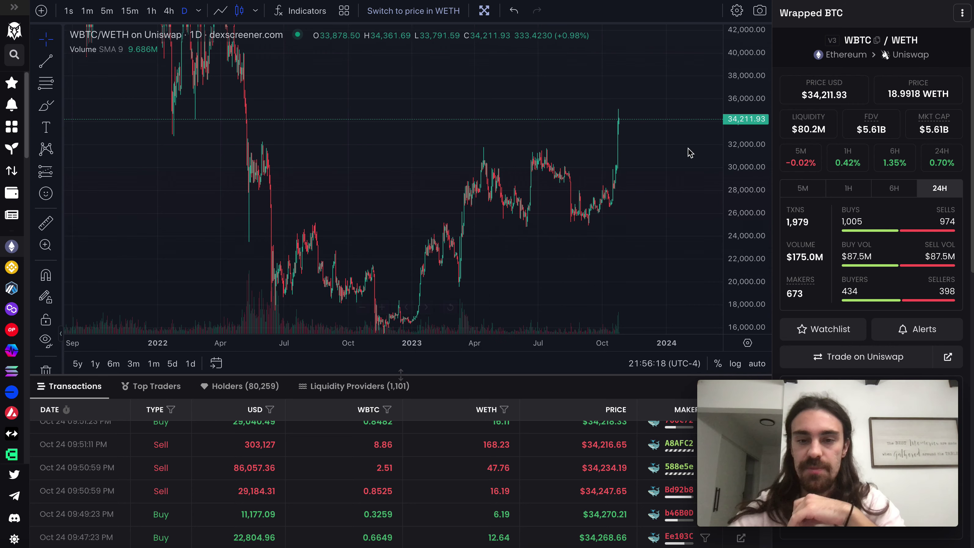
{"action": "scroll", "coordinate": [587, 217], "scroll_direction": "right", "scroll_amount": 3}
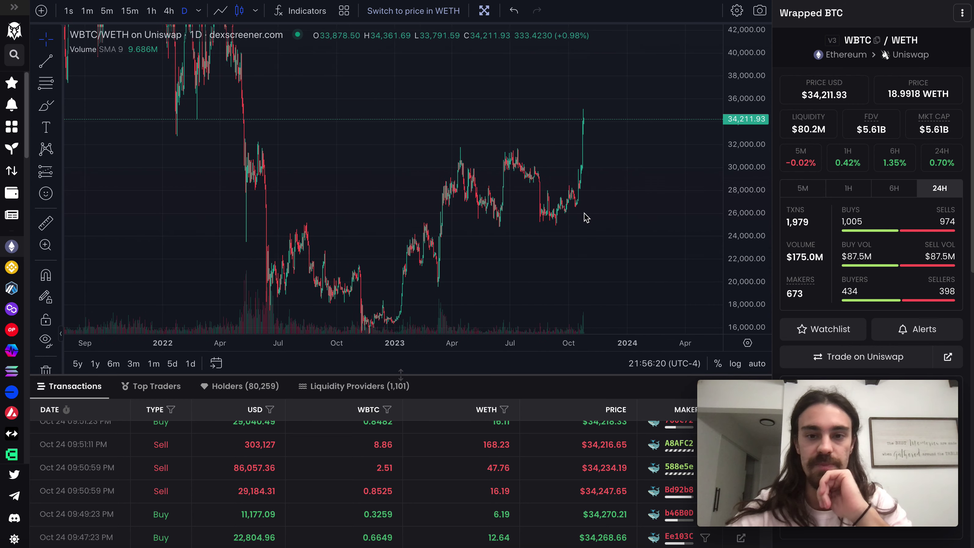
{"action": "scroll", "coordinate": [586, 217], "scroll_direction": "up", "scroll_amount": 1}
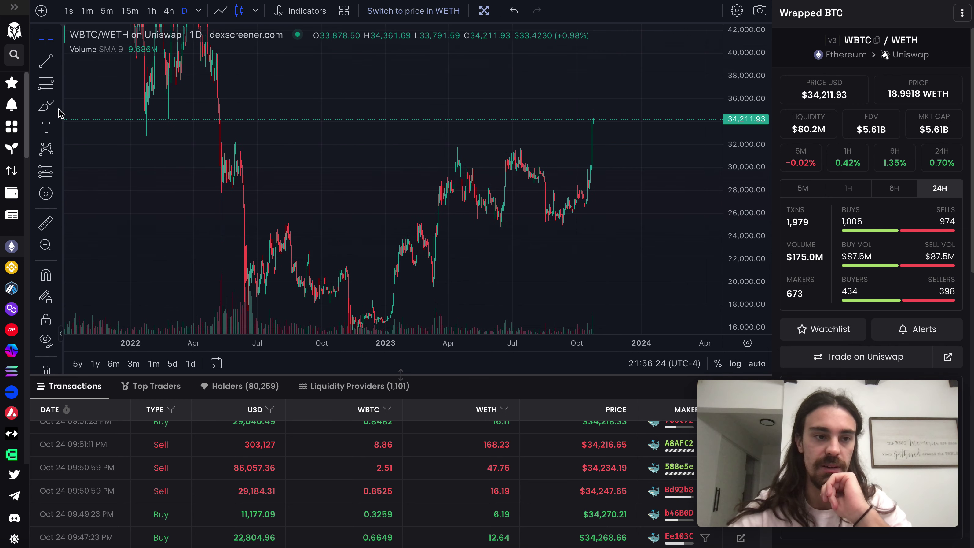
{"action": "scroll", "coordinate": [562, 199], "scroll_direction": "up", "scroll_amount": 2}
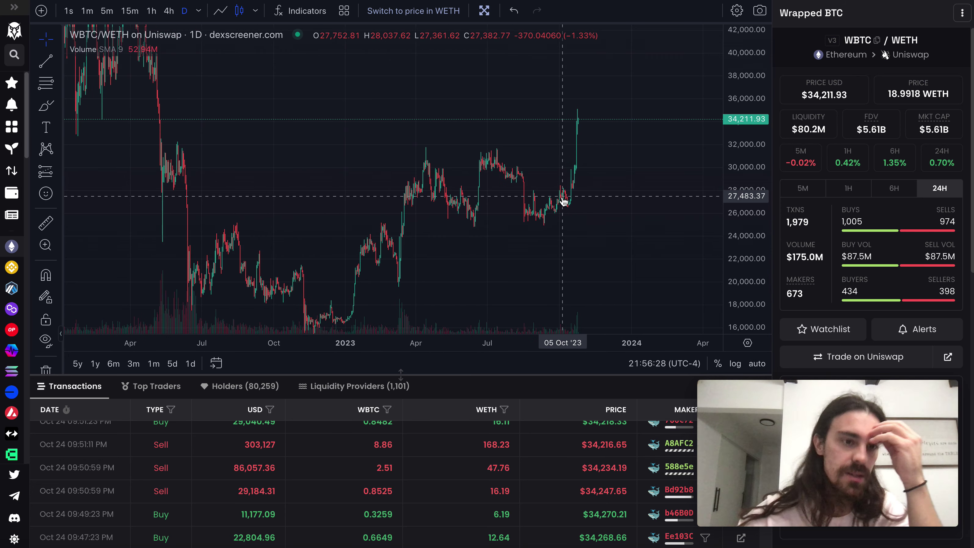
{"action": "scroll", "coordinate": [562, 200], "scroll_direction": "down", "scroll_amount": 2}
{"action": "left_click_drag", "start_coordinate": [561, 200], "coordinate": [537, 202]}
{"action": "scroll", "coordinate": [537, 202], "scroll_direction": "up", "scroll_amount": 1}
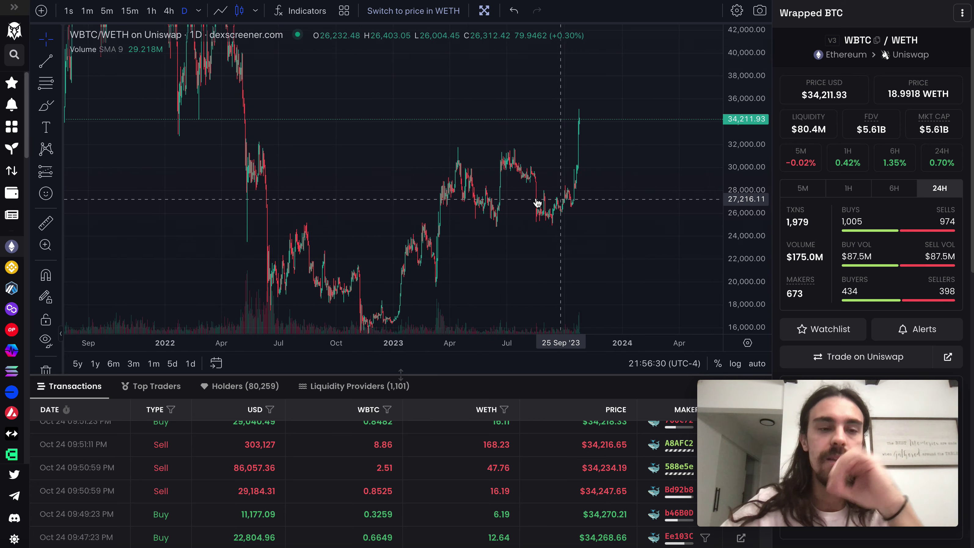
Draw a thin rectangle over the 2023 highs, from about 31,866 to 31,278, spanning 20 Feb '23 to 20 Feb '24.
{"action": "left_click", "coordinate": [61, 86]}
{"action": "left_click", "coordinate": [60, 85]}
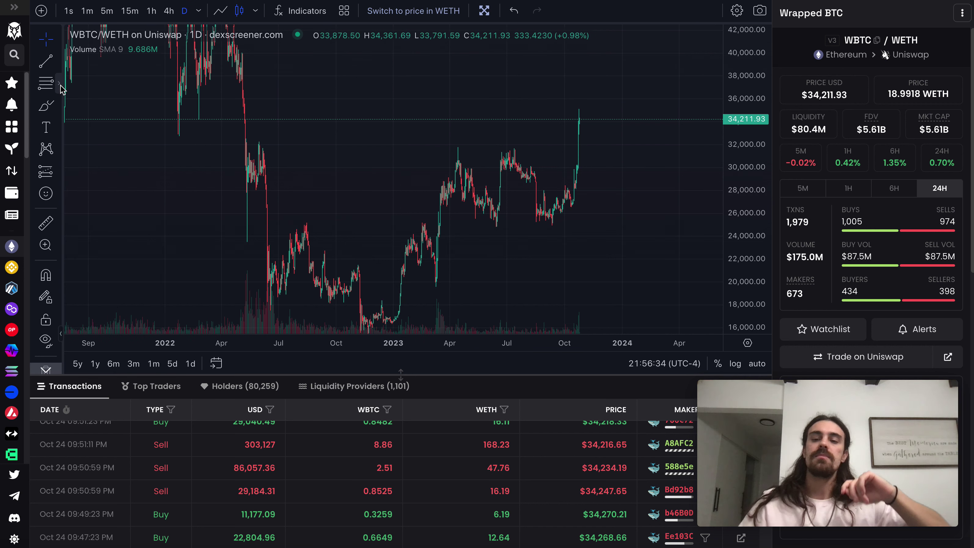
{"action": "left_click", "coordinate": [61, 86]}
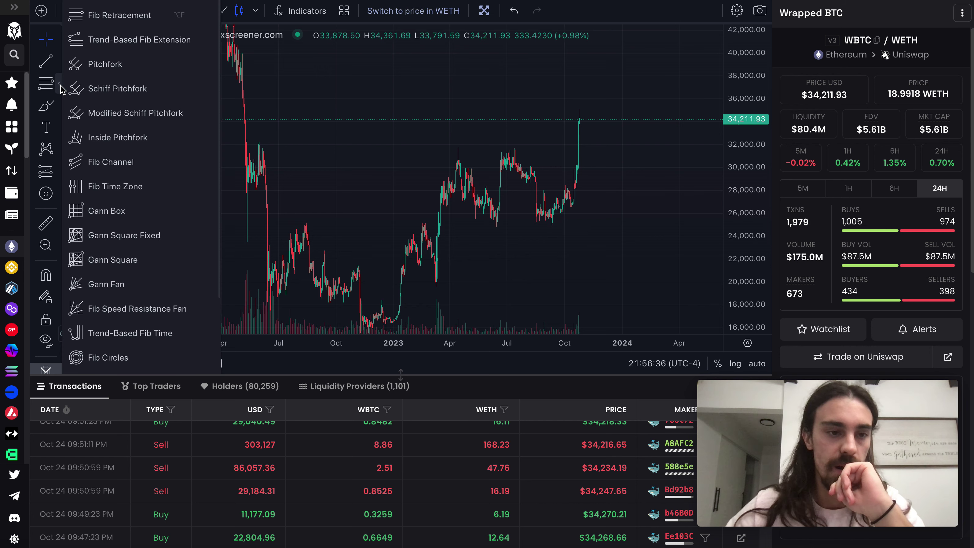
{"action": "left_click", "coordinate": [60, 86]}
{"action": "left_click", "coordinate": [60, 109]}
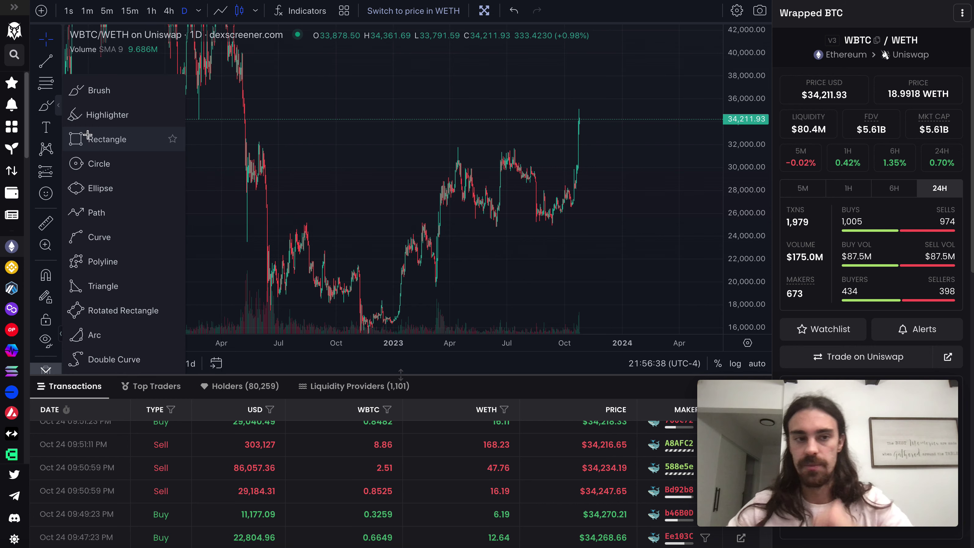
{"action": "left_click", "coordinate": [100, 140]}
{"action": "left_click", "coordinate": [424, 146]}
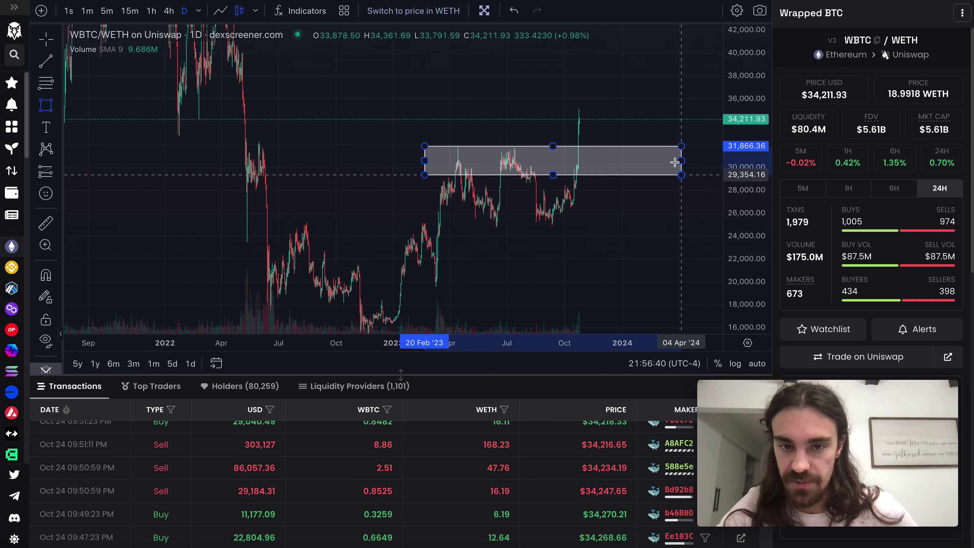
{"action": "left_click", "coordinate": [653, 153]}
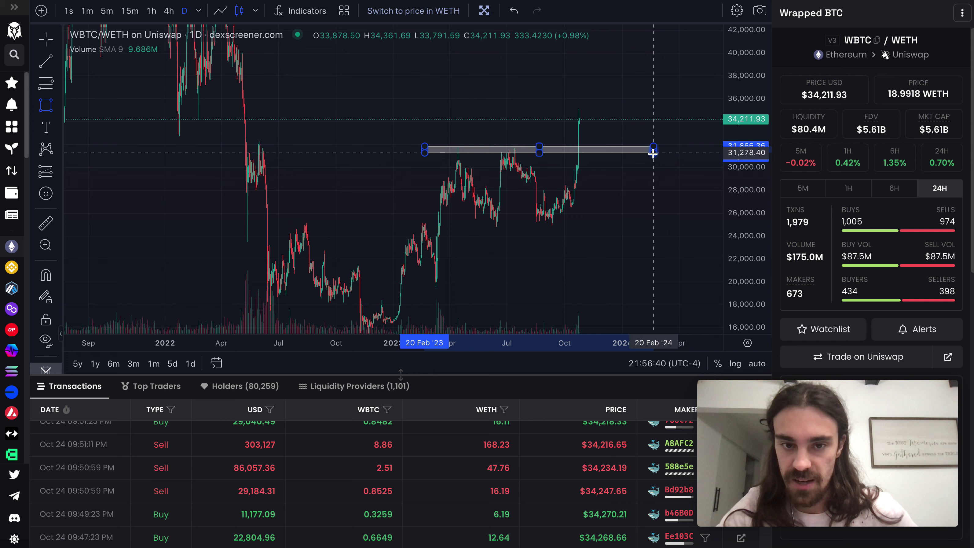
{"action": "left_click", "coordinate": [645, 207]}
Examine the price action around the rectangle at the 2023 highs, at closer and wider time ranges.
{"action": "scroll", "coordinate": [613, 207], "scroll_direction": "up", "scroll_amount": 3}
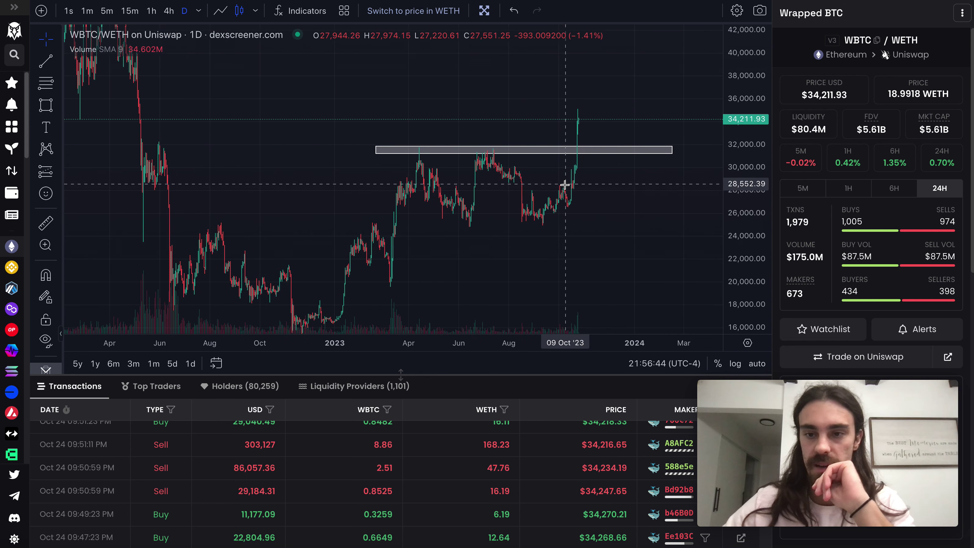
{"action": "left_click_drag", "start_coordinate": [606, 210], "coordinate": [576, 219]}
{"action": "scroll", "coordinate": [576, 218], "scroll_direction": "up", "scroll_amount": 1}
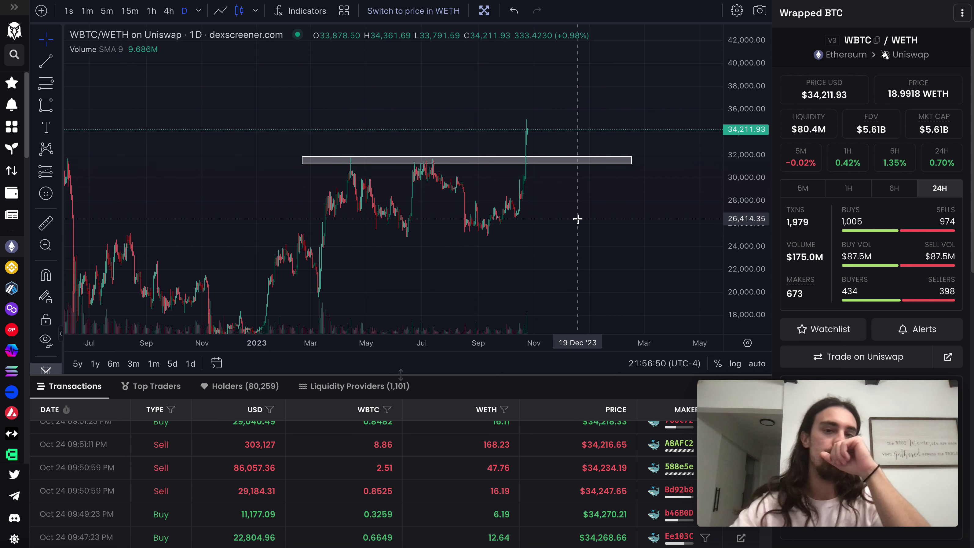
{"action": "scroll", "coordinate": [519, 187], "scroll_direction": "down", "scroll_amount": 1}
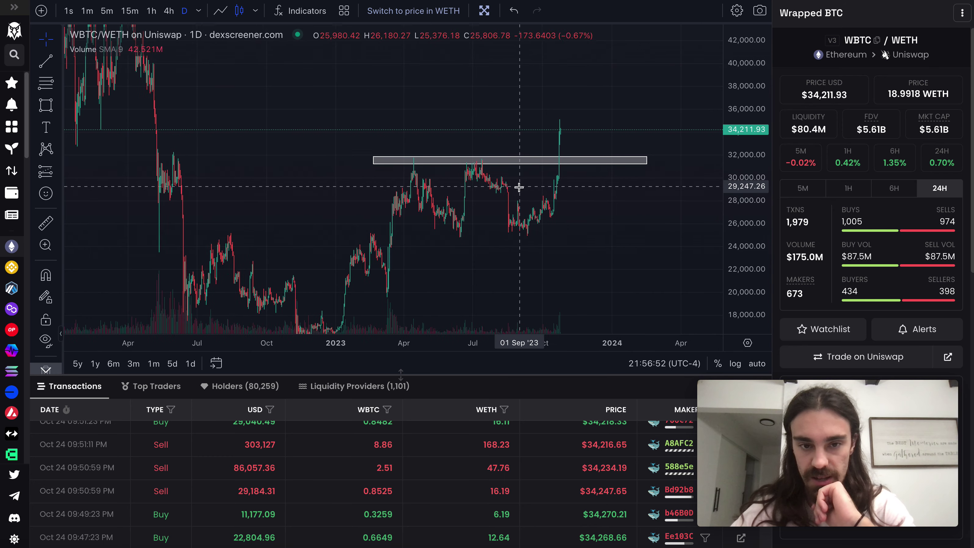
{"action": "scroll", "coordinate": [519, 187], "scroll_direction": "up", "scroll_amount": 2}
{"action": "left_click_drag", "start_coordinate": [553, 199], "coordinate": [575, 176]}
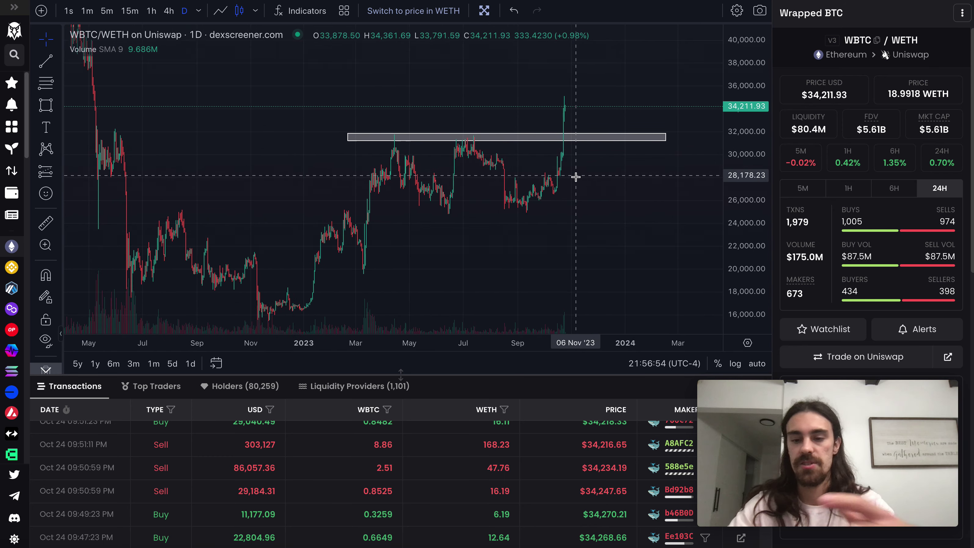
{"action": "scroll", "coordinate": [594, 208], "scroll_direction": "down", "scroll_amount": 2}
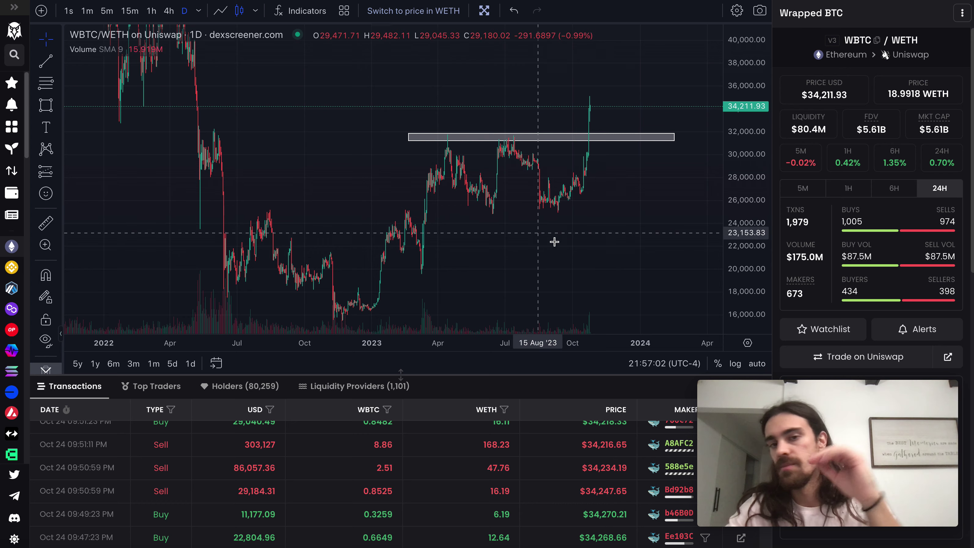
{"action": "scroll", "coordinate": [583, 253], "scroll_direction": "down", "scroll_amount": 2}
Draw a second thin rectangle along the 2023 lows, about 25,612 to 24,757, from 31 Dec '22 to 23 Mar '24.
{"action": "left_click", "coordinate": [47, 110]}
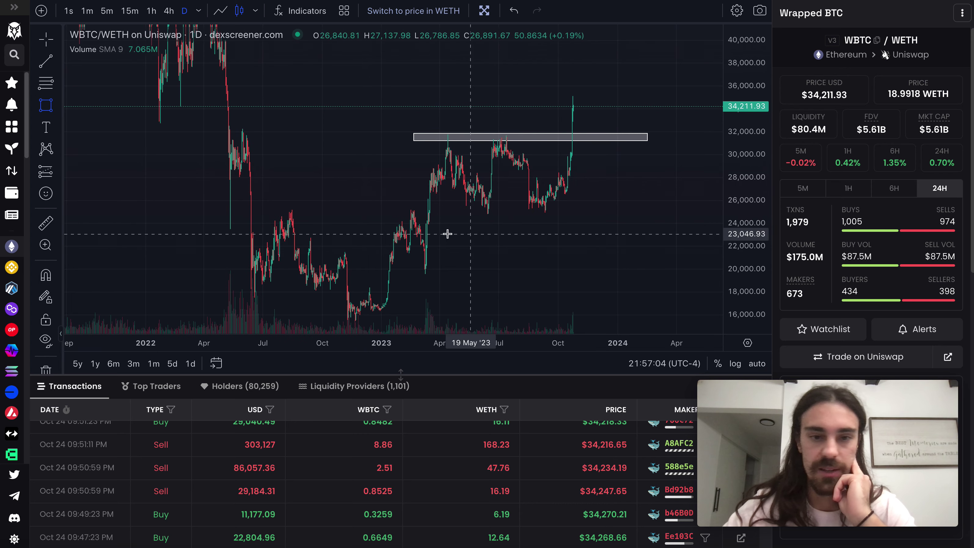
{"action": "left_click_drag", "start_coordinate": [380, 205], "coordinate": [671, 215]}
{"action": "left_click", "coordinate": [630, 258]}
Delete both rectangles, the one along the 2023 lows and the one over the highs.
{"action": "scroll", "coordinate": [631, 257], "scroll_direction": "down", "scroll_amount": 3}
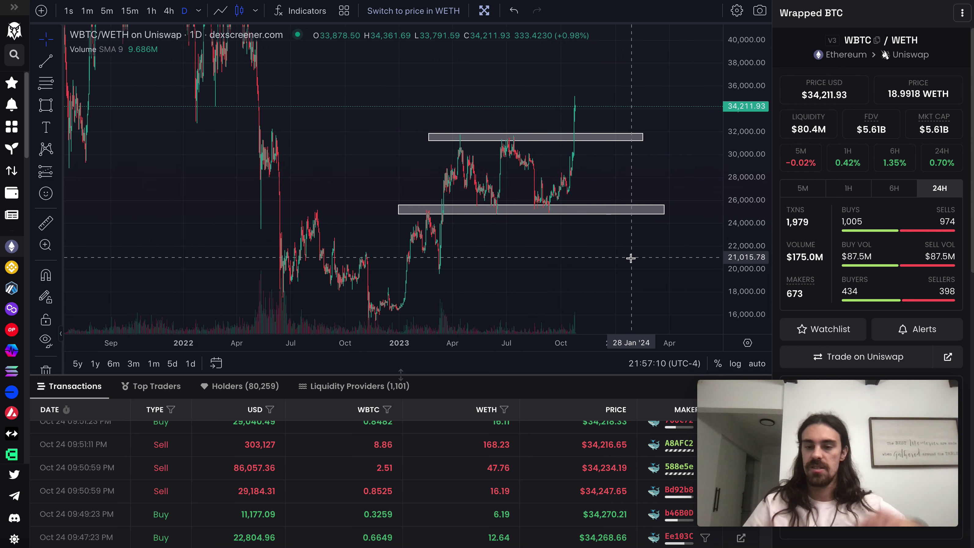
{"action": "left_click", "coordinate": [514, 215]}
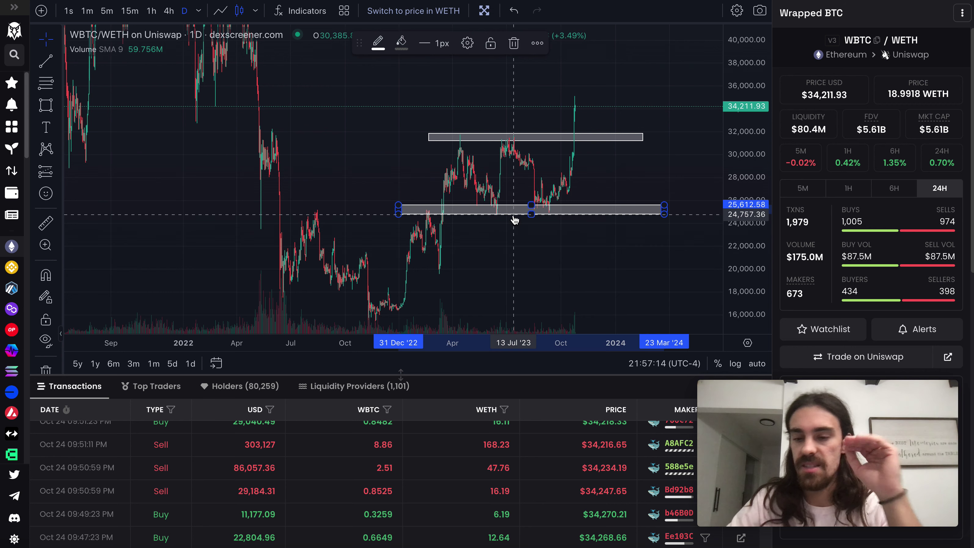
{"action": "key", "text": "Delete"}
{"action": "left_click", "coordinate": [475, 139]}
{"action": "key", "text": "Delete"}
Examine the longer price history back to mid-2021 with a compressed price scale, down to the recent rally.
{"action": "scroll", "coordinate": [541, 224], "scroll_direction": "down", "scroll_amount": 3}
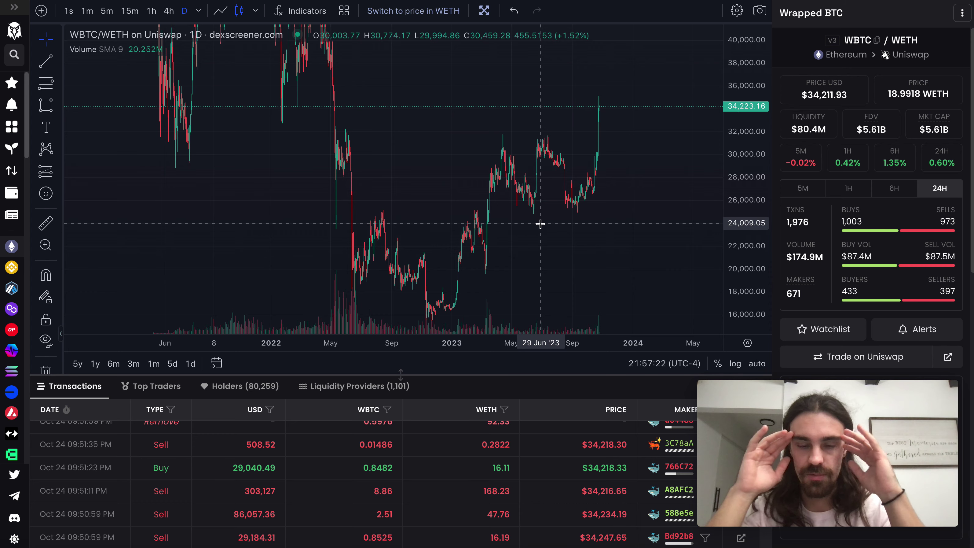
{"action": "scroll", "coordinate": [541, 223], "scroll_direction": "down", "scroll_amount": 2}
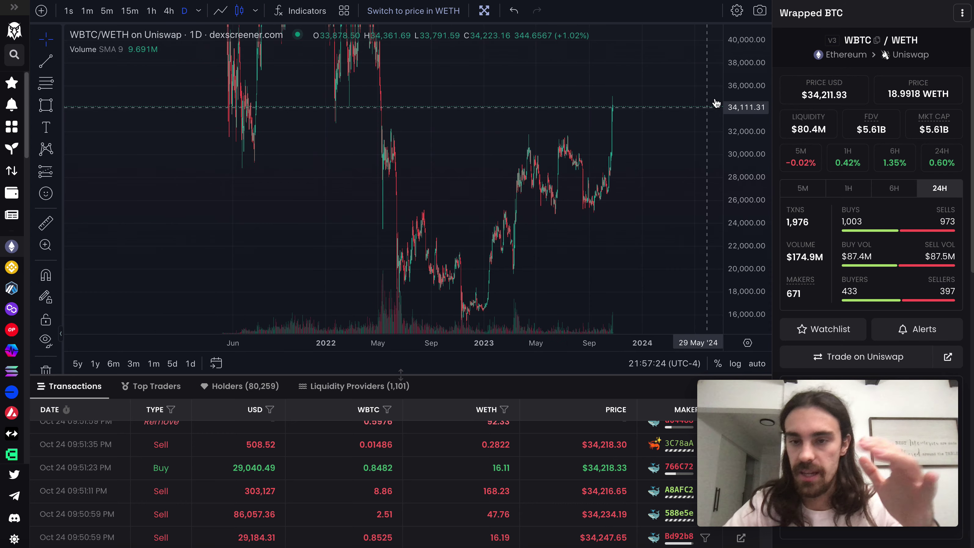
{"action": "left_click_drag", "start_coordinate": [728, 103], "coordinate": [733, 230]}
{"action": "scroll", "coordinate": [637, 254], "scroll_direction": "up", "scroll_amount": 4}
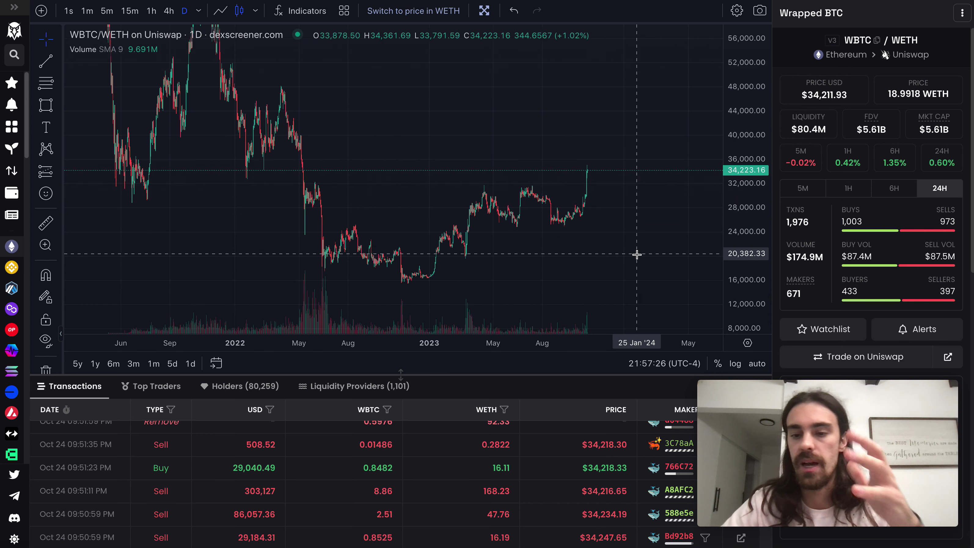
{"action": "scroll", "coordinate": [637, 254], "scroll_direction": "down", "scroll_amount": 3}
{"action": "left_click_drag", "start_coordinate": [738, 111], "coordinate": [742, 192]}
{"action": "left_click_drag", "start_coordinate": [673, 228], "coordinate": [668, 203]}
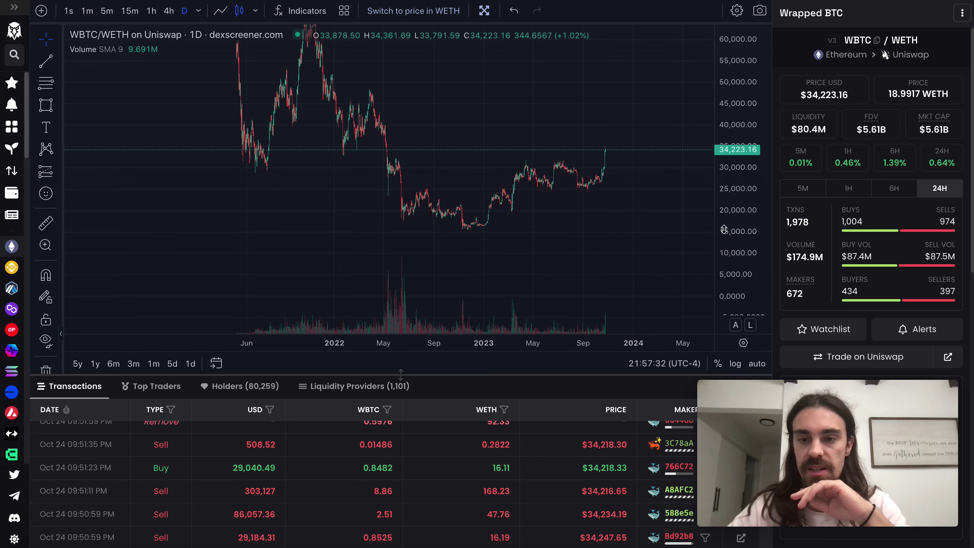
{"action": "scroll", "coordinate": [651, 200], "scroll_direction": "up", "scroll_amount": 2}
{"action": "scroll", "coordinate": [631, 198], "scroll_direction": "up", "scroll_amount": 3}
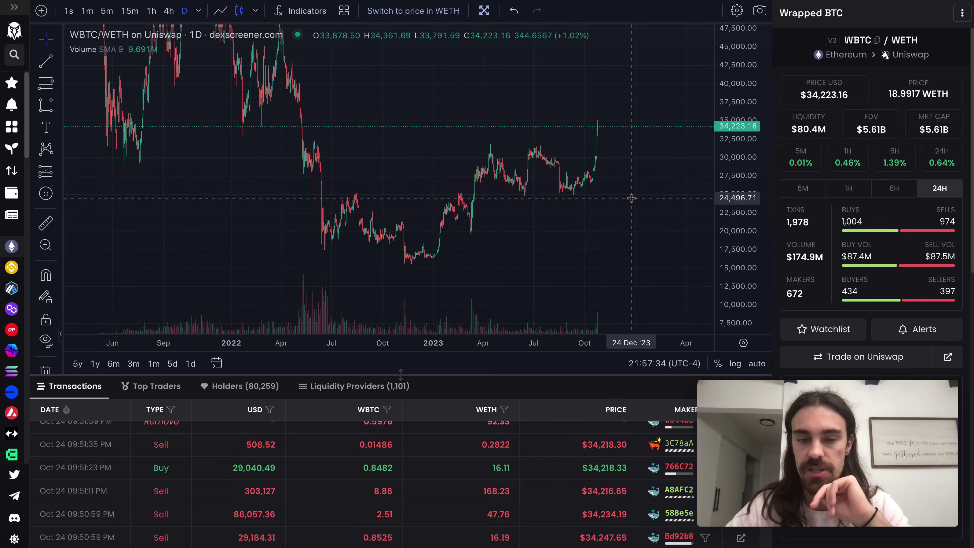
{"action": "scroll", "coordinate": [632, 199], "scroll_direction": "down", "scroll_amount": 2}
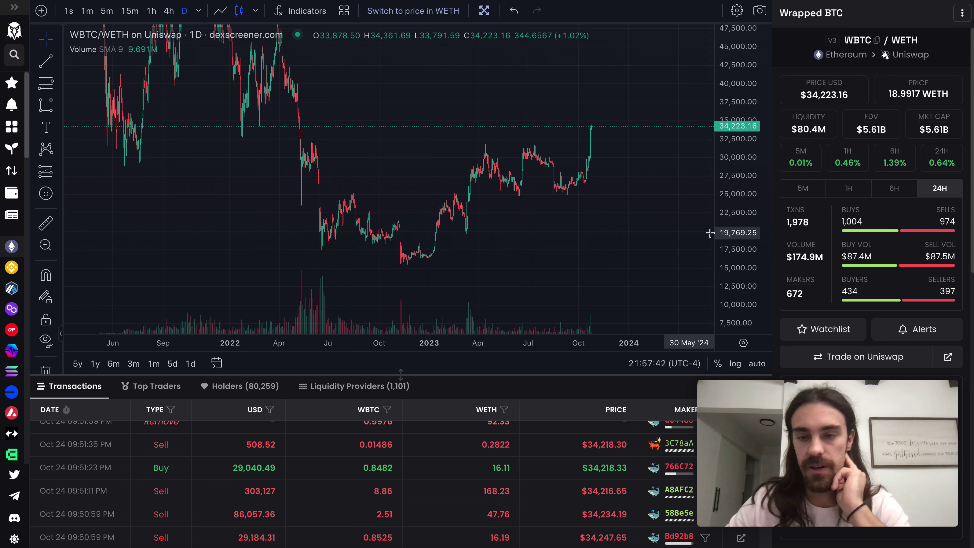
Draw a thin support rectangle at about 25,622 to 24,844, from 18 Nov '22 to 04 Mar '24.
{"action": "left_click_drag", "start_coordinate": [724, 248], "coordinate": [726, 208]}
{"action": "scroll", "coordinate": [631, 220], "scroll_direction": "up", "scroll_amount": 2}
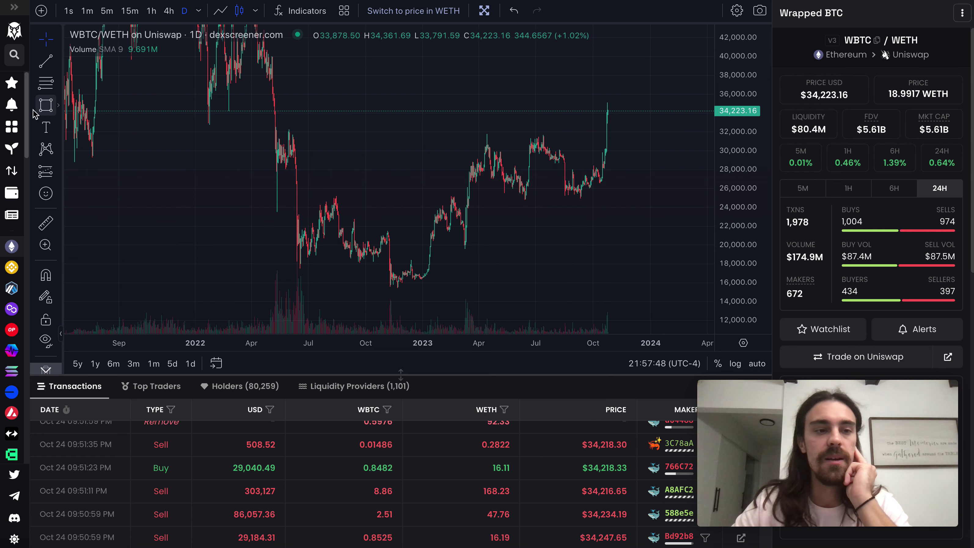
{"action": "mouse_move", "coordinate": [396, 193]}
{"action": "left_mouse_down"}
{"action": "mouse_move", "coordinate": [670, 207]}
{"action": "mouse_move", "coordinate": [699, 199]}
{"action": "left_mouse_up"}
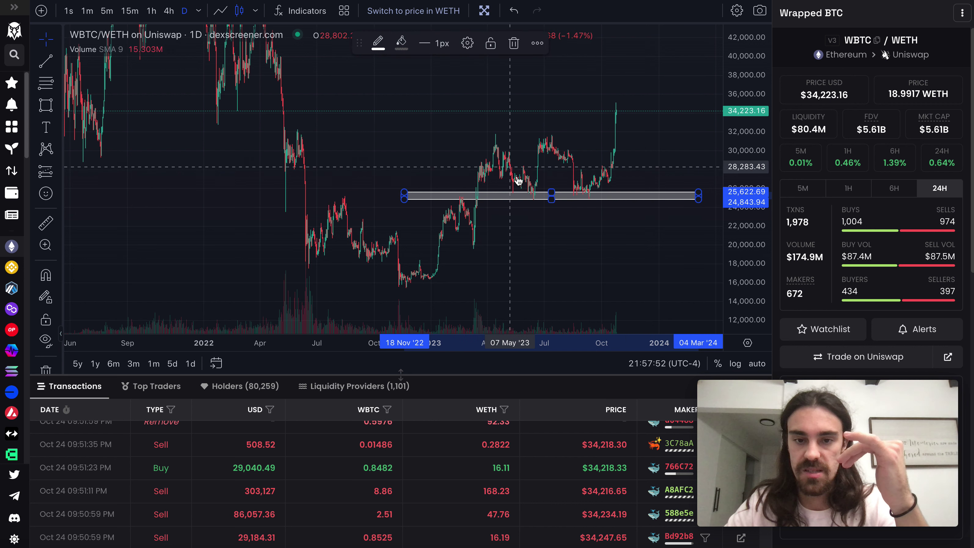
{"action": "left_click", "coordinate": [554, 227]}
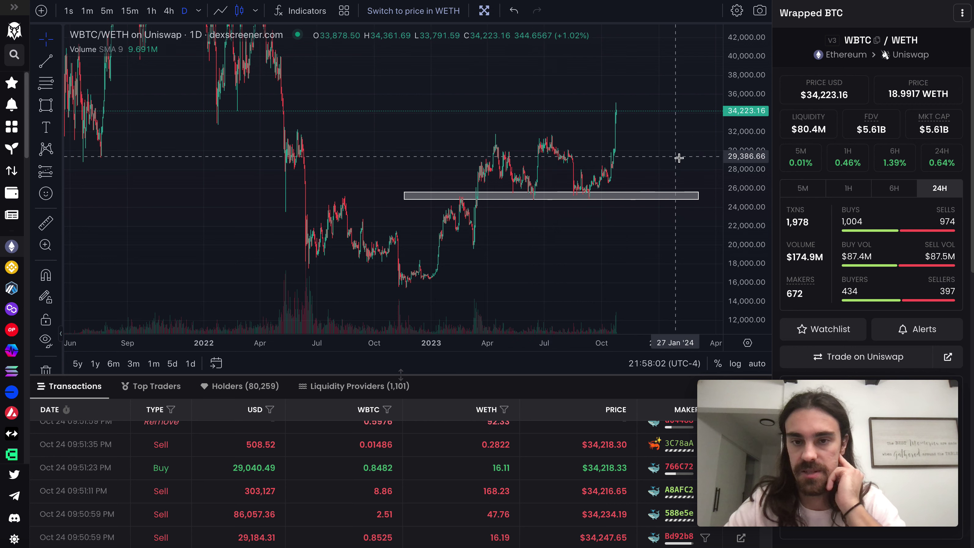
Draw a thin resistance rectangle at about 31,658 to 30,944, from 08 Mar '23 to 14 Feb '24.
{"action": "left_click", "coordinate": [37, 104]}
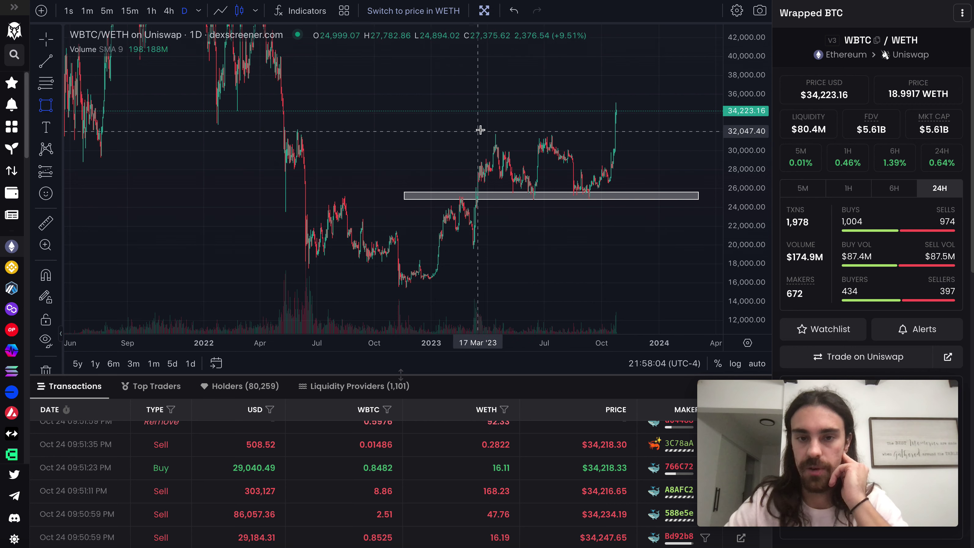
{"action": "left_click_drag", "start_coordinate": [475, 135], "coordinate": [686, 142]}
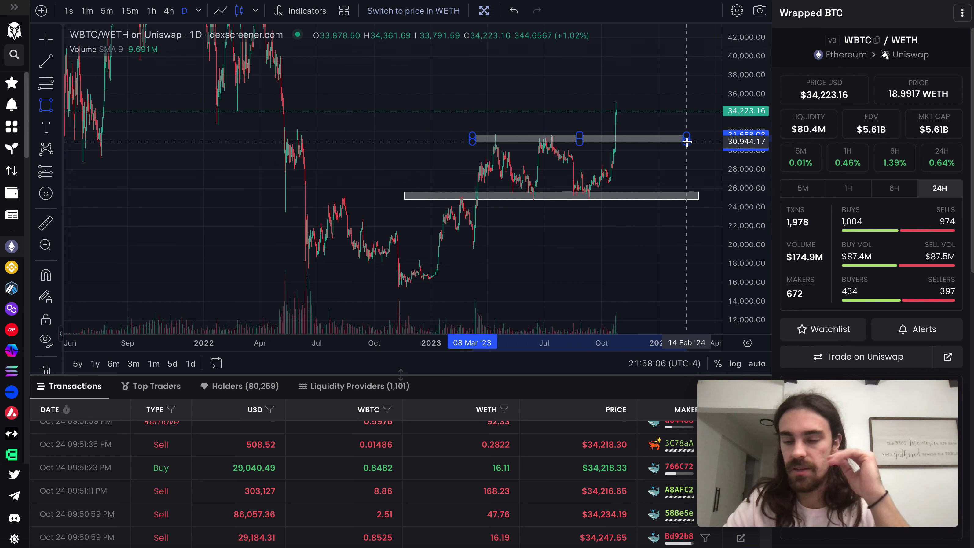
{"action": "left_click", "coordinate": [687, 141]}
{"action": "left_click", "coordinate": [688, 159]}
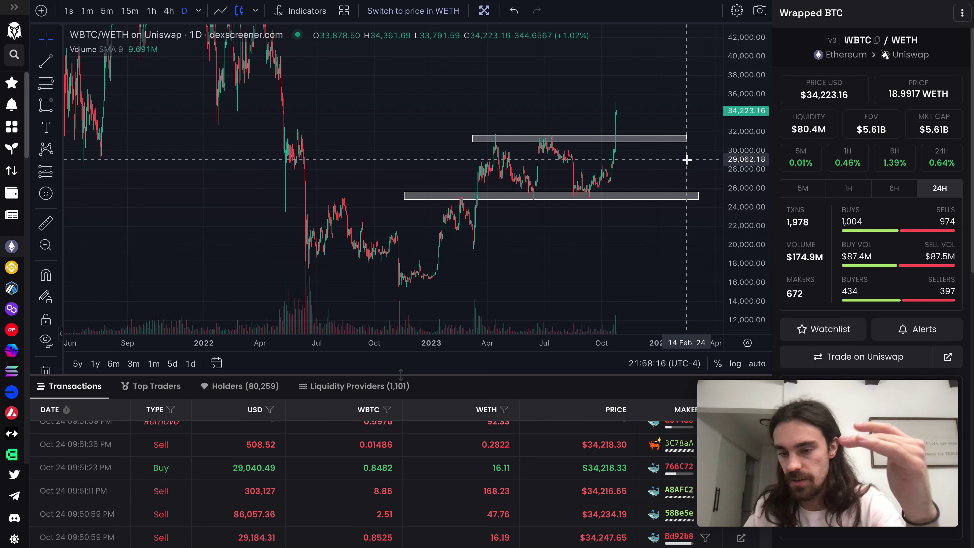
Sketch a bell-shaped arch with the Brush above the upper rectangle, joining its two ends and peaking above the 42,000 level.
{"action": "scroll", "coordinate": [513, 146], "scroll_direction": "up", "scroll_amount": 2}
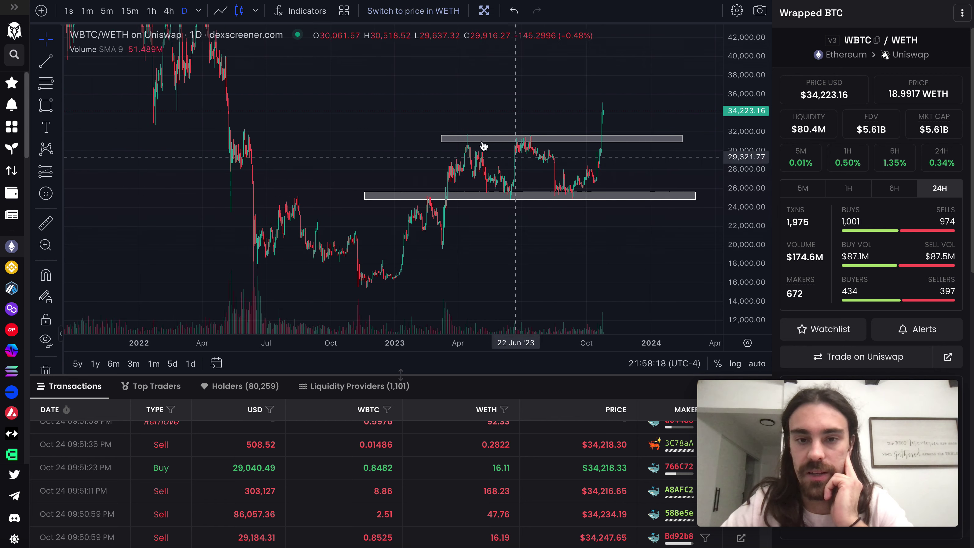
{"action": "left_click", "coordinate": [46, 66]}
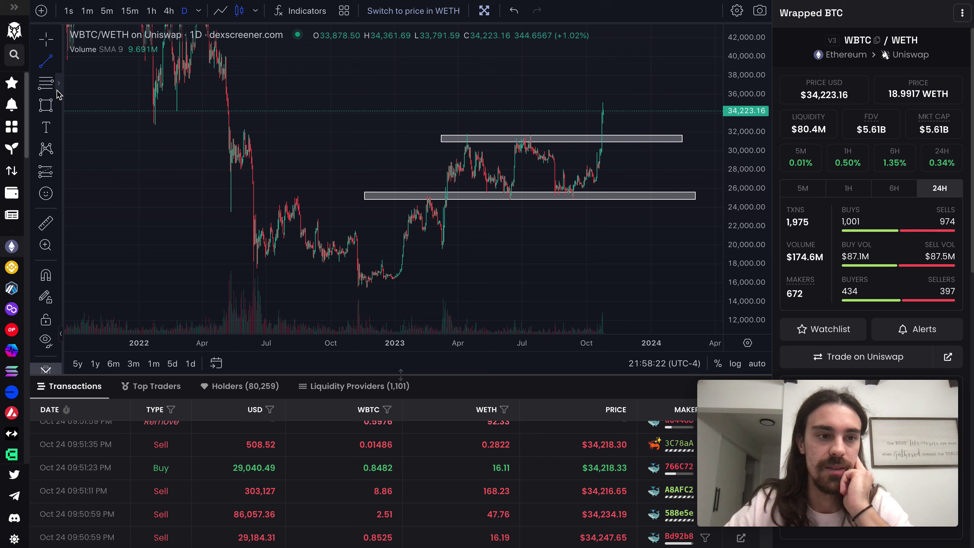
{"action": "left_click", "coordinate": [58, 90]}
{"action": "left_click", "coordinate": [57, 90]}
{"action": "left_click", "coordinate": [58, 107]}
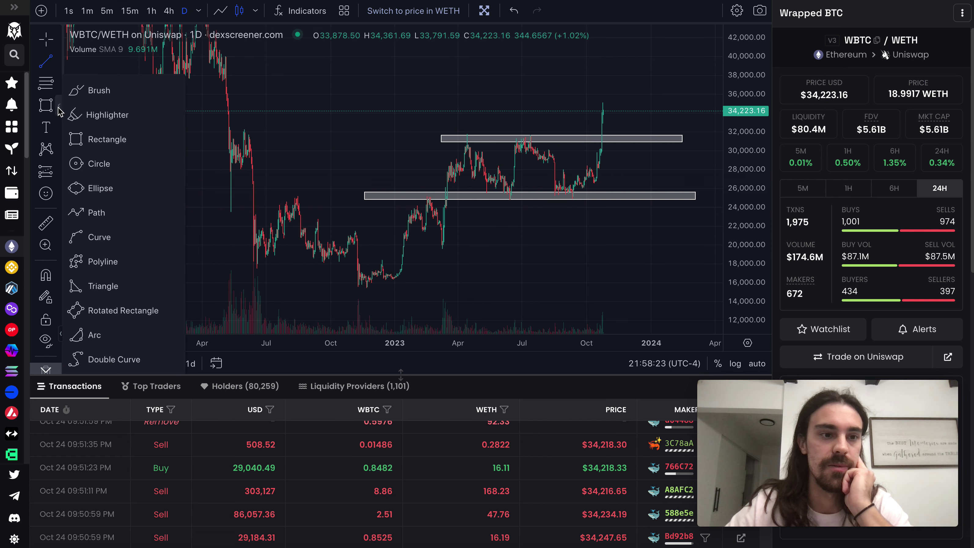
{"action": "left_click", "coordinate": [86, 92]}
{"action": "mouse_move", "coordinate": [437, 140]}
{"action": "left_mouse_down"}
{"action": "mouse_move", "coordinate": [562, 32]}
{"action": "mouse_move", "coordinate": [605, 58]}
{"action": "left_mouse_up"}
Brush near-vertical sides between the two rectangles and a rounded bowl below the lower one, reaching down to about 15,000.
{"action": "left_click_drag", "start_coordinate": [685, 144], "coordinate": [681, 207]}
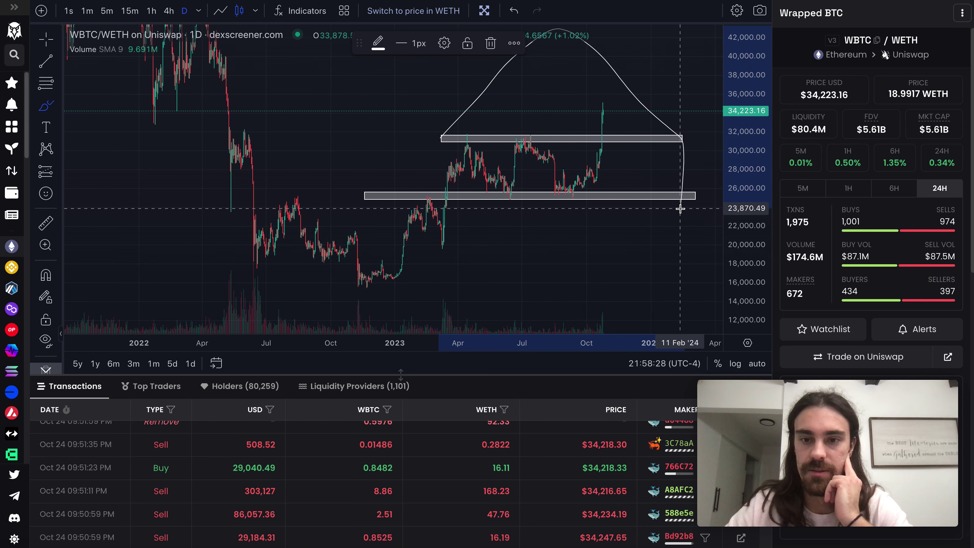
{"action": "left_click_drag", "start_coordinate": [440, 139], "coordinate": [439, 198]}
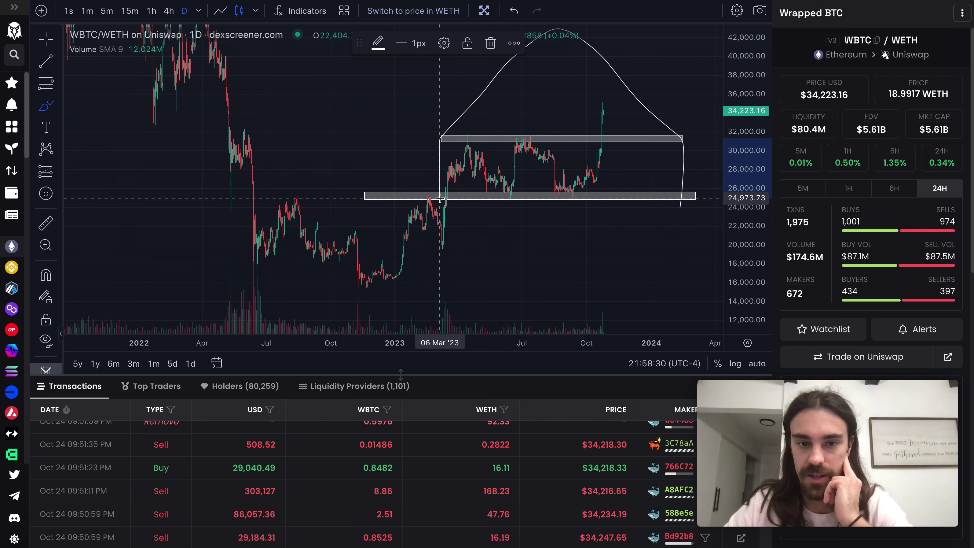
{"action": "mouse_move", "coordinate": [439, 199]}
{"action": "left_mouse_down"}
{"action": "mouse_move", "coordinate": [441, 250]}
{"action": "mouse_move", "coordinate": [472, 273]}
{"action": "mouse_move", "coordinate": [682, 289]}
{"action": "left_mouse_up"}
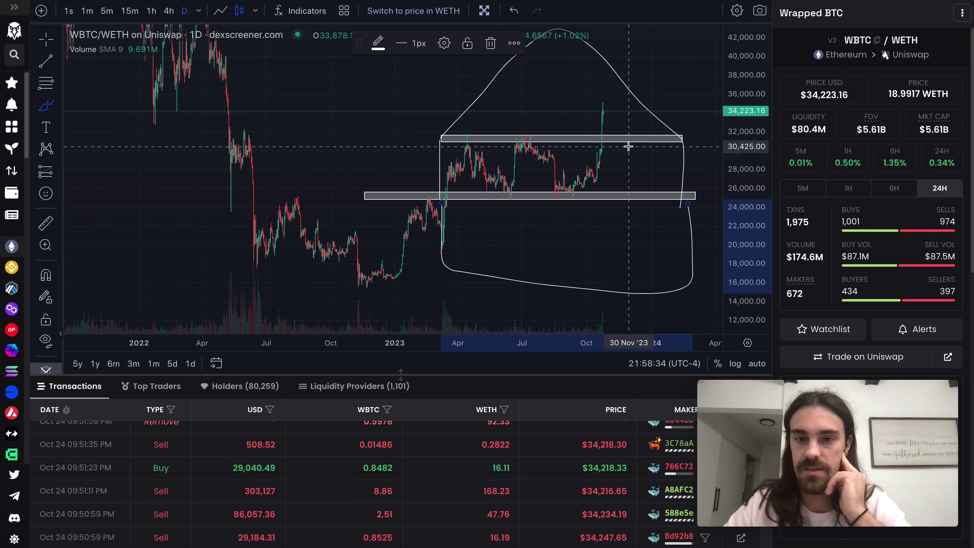
Brush two cross-barred windows and an arched door with a knob inside the outline, completing a house drawing.
{"action": "left_click_drag", "start_coordinate": [628, 152], "coordinate": [628, 186]}
{"action": "mouse_move", "coordinate": [639, 152]}
{"action": "left_mouse_down"}
{"action": "mouse_move", "coordinate": [639, 195]}
{"action": "mouse_move", "coordinate": [617, 173]}
{"action": "left_mouse_up"}
{"action": "mouse_move", "coordinate": [602, 287]}
{"action": "left_mouse_down"}
{"action": "mouse_move", "coordinate": [647, 254]}
{"action": "mouse_move", "coordinate": [637, 263]}
{"action": "left_mouse_up"}
{"action": "mouse_move", "coordinate": [494, 217]}
{"action": "left_mouse_down"}
{"action": "mouse_move", "coordinate": [557, 218]}
{"action": "mouse_move", "coordinate": [468, 248]}
{"action": "mouse_move", "coordinate": [508, 217]}
{"action": "mouse_move", "coordinate": [507, 258]}
{"action": "mouse_move", "coordinate": [549, 242]}
{"action": "left_mouse_up"}
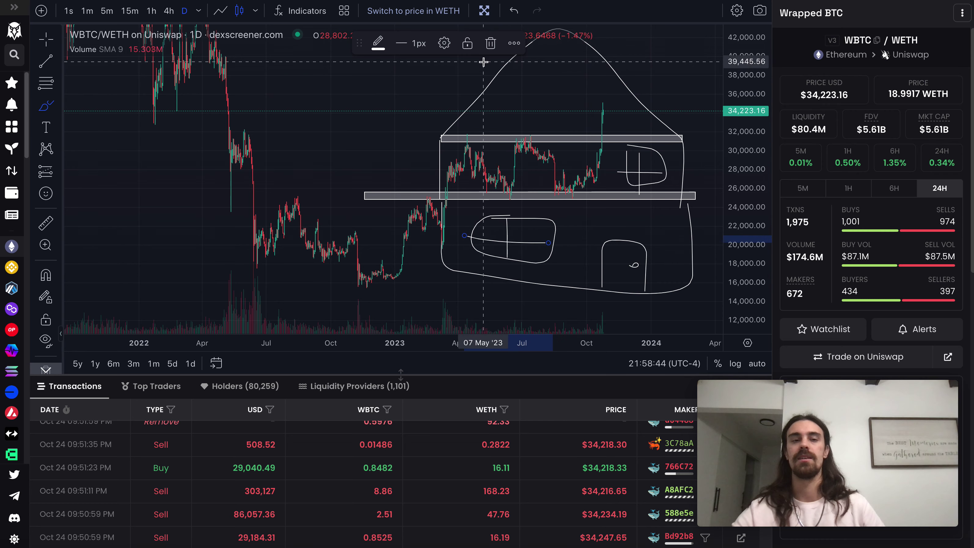
{"action": "left_click", "coordinate": [46, 39]}
Examine how the house drawing and the two rectangles frame the price action since 2022.
{"action": "left_click_drag", "start_coordinate": [405, 137], "coordinate": [352, 173]}
{"action": "scroll", "coordinate": [353, 173], "scroll_direction": "down", "scroll_amount": 2}
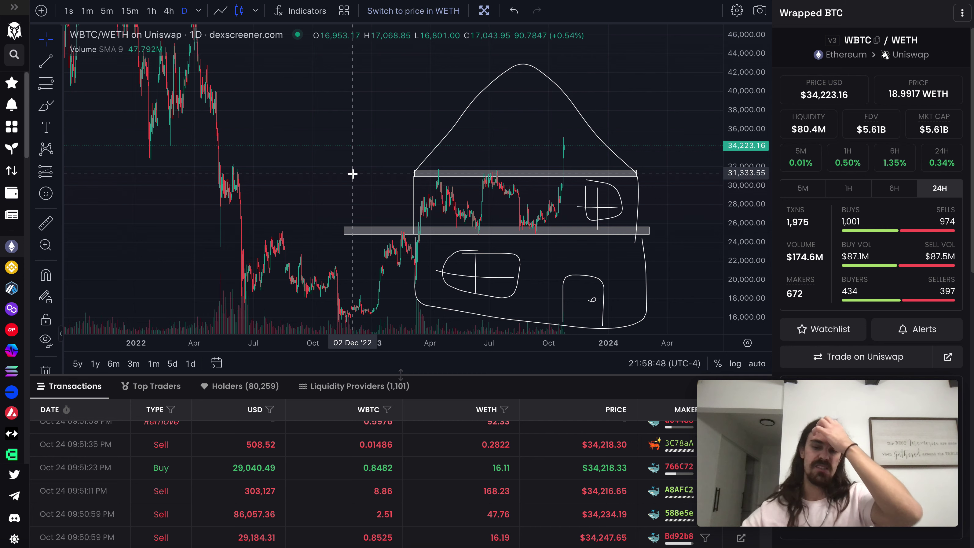
{"action": "left_click_drag", "start_coordinate": [707, 238], "coordinate": [700, 201]}
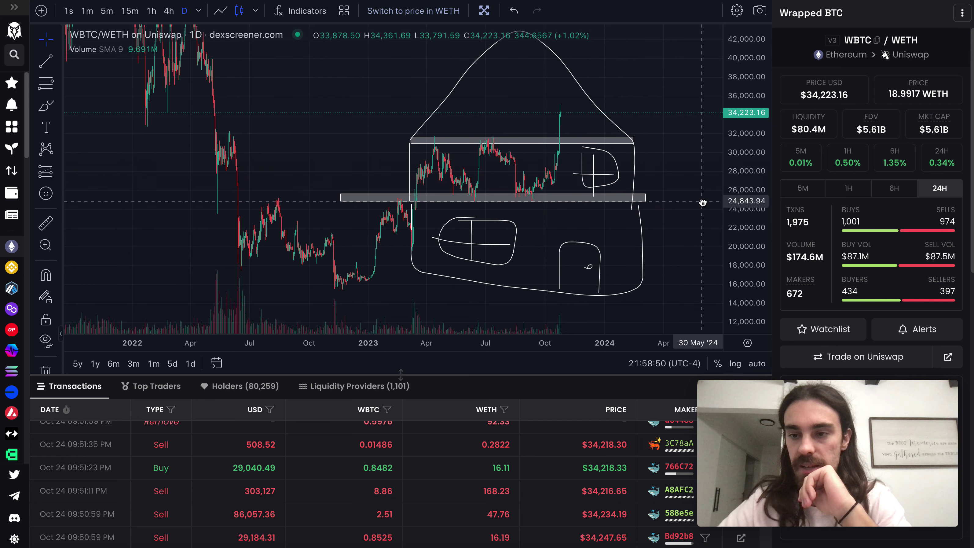
{"action": "scroll", "coordinate": [700, 201], "scroll_direction": "down", "scroll_amount": 4}
{"action": "left_click_drag", "start_coordinate": [750, 108], "coordinate": [750, 131]}
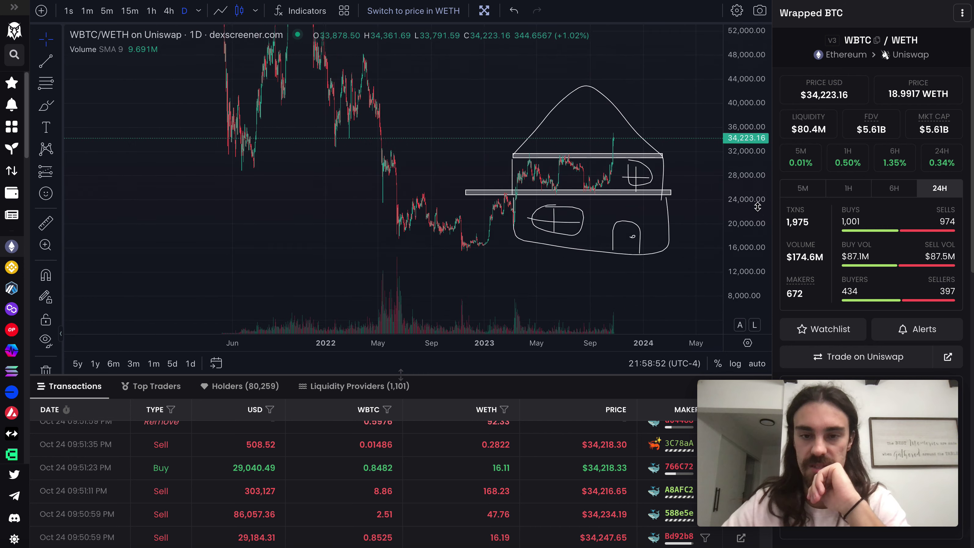
{"action": "scroll", "coordinate": [660, 194], "scroll_direction": "up", "scroll_amount": 3}
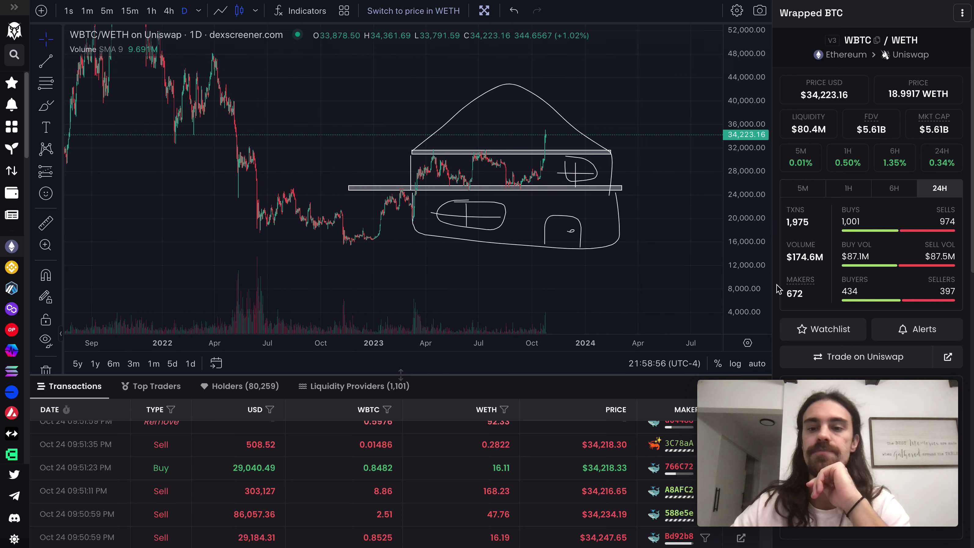
{"action": "left_click_drag", "start_coordinate": [755, 284], "coordinate": [742, 224]}
{"action": "scroll", "coordinate": [692, 225], "scroll_direction": "up", "scroll_amount": 4}
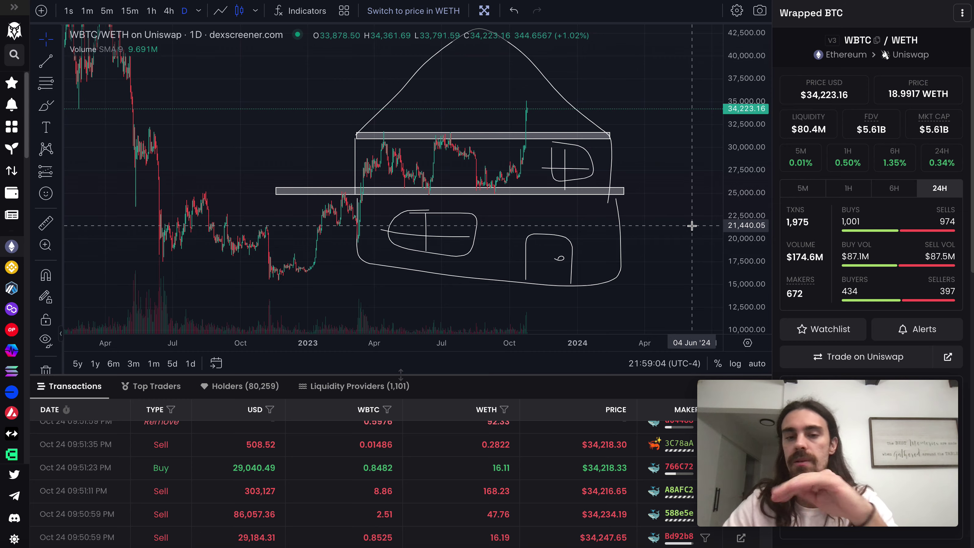
{"action": "scroll", "coordinate": [592, 207], "scroll_direction": "down", "scroll_amount": 2}
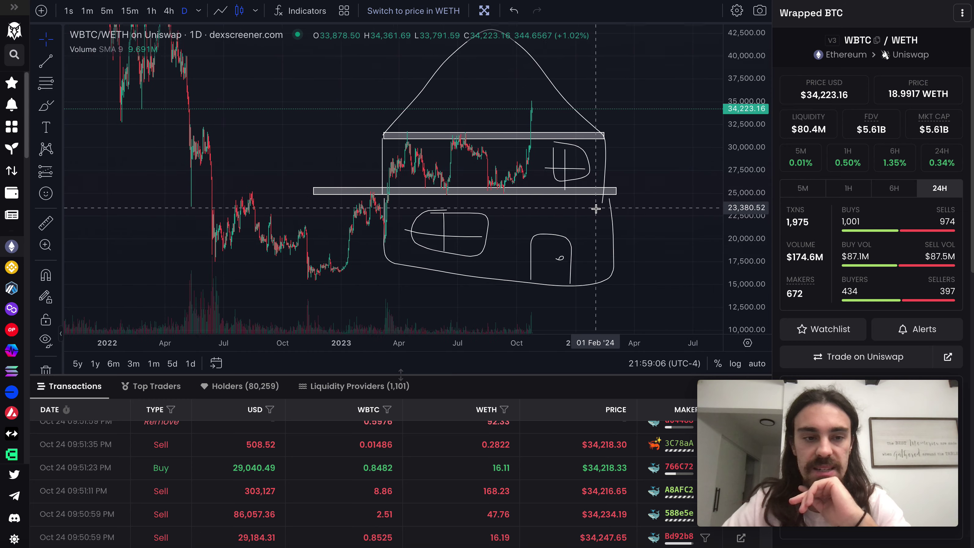
{"action": "scroll", "coordinate": [596, 208], "scroll_direction": "down", "scroll_amount": 3}
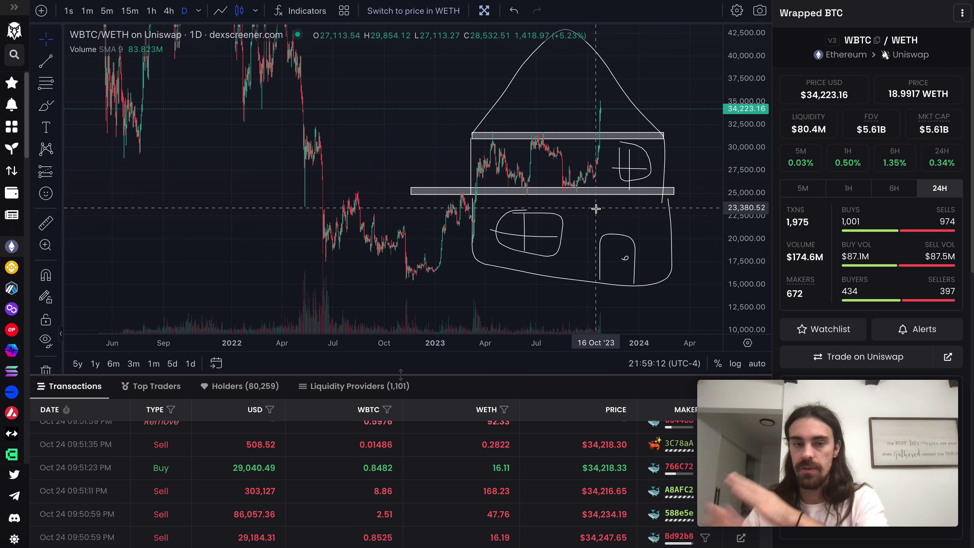
Try extending the support rectangle's left end to before the start of the price history, and undo the extension.
{"action": "scroll", "coordinate": [596, 209], "scroll_direction": "down", "scroll_amount": 5}
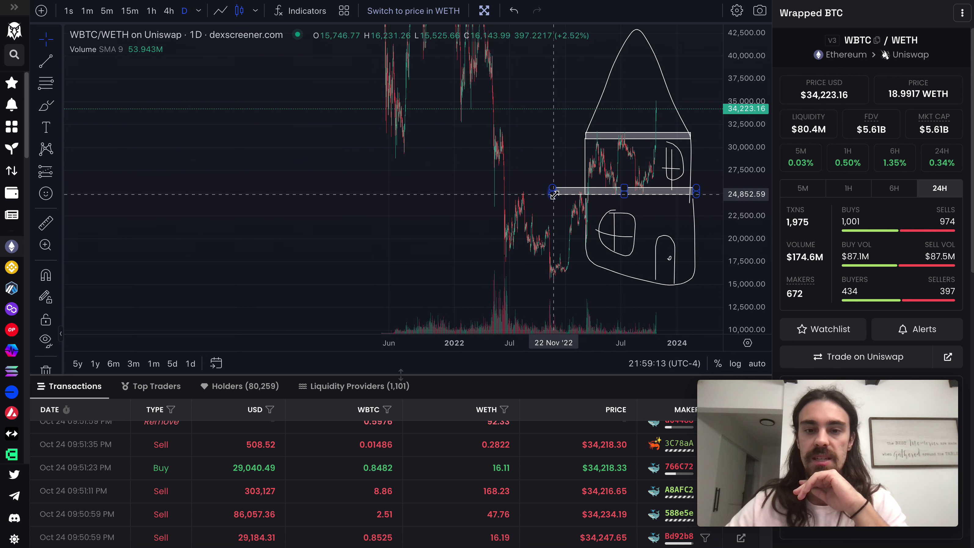
{"action": "left_click_drag", "start_coordinate": [555, 195], "coordinate": [177, 200]}
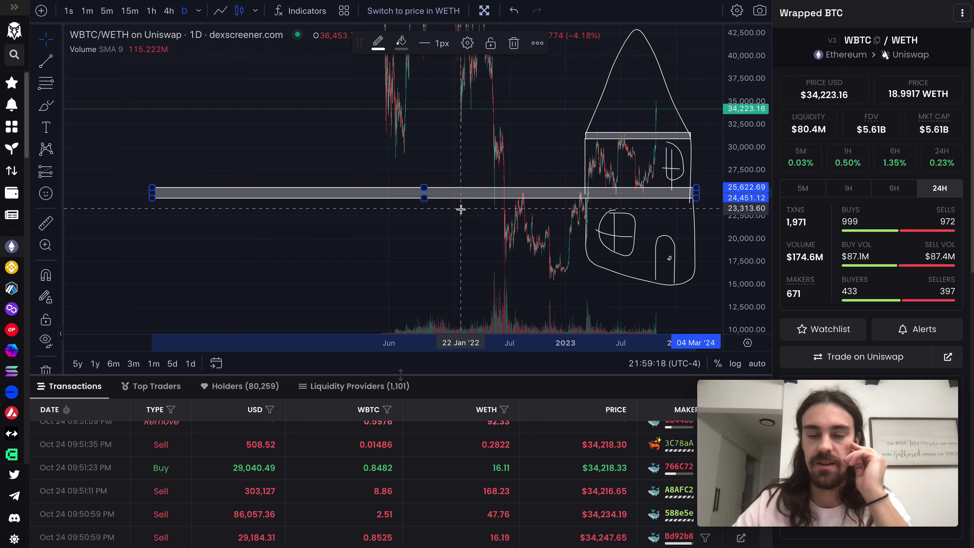
{"action": "key", "text": "ctrl+z"}
Examine the support rectangle against the earlier swing highs and lows of 2022 and early 2023.
{"action": "scroll", "coordinate": [571, 159], "scroll_direction": "up", "scroll_amount": 5}
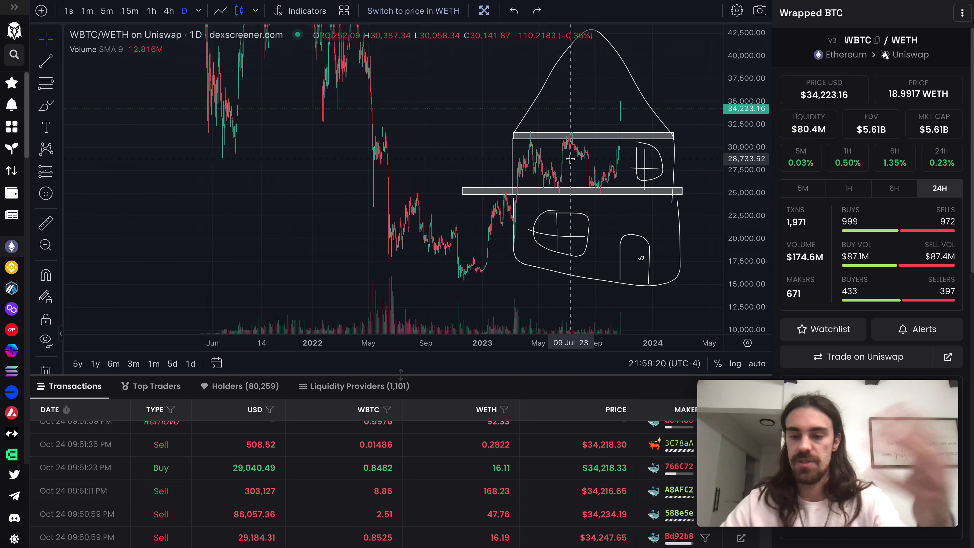
{"action": "scroll", "coordinate": [619, 165], "scroll_direction": "up", "scroll_amount": 3}
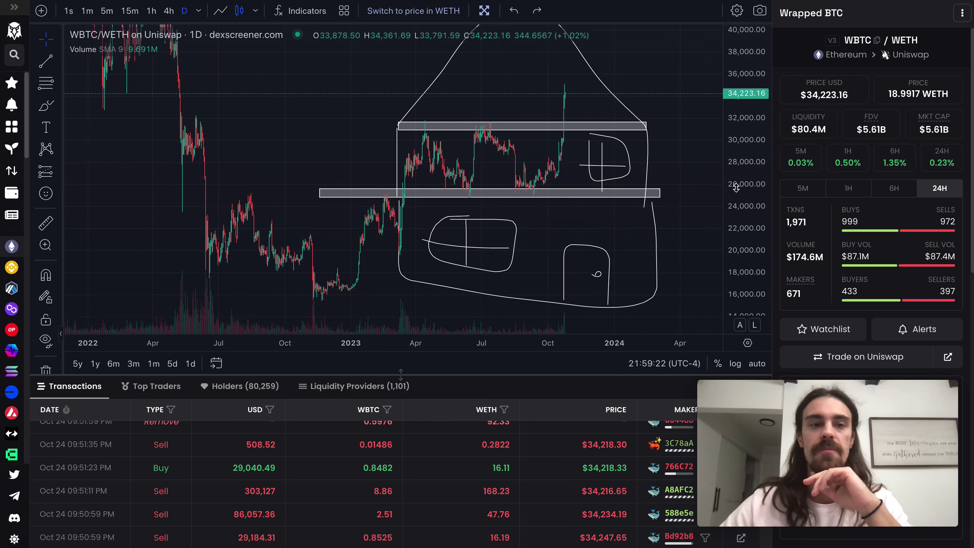
{"action": "scroll", "coordinate": [706, 179], "scroll_direction": "up", "scroll_amount": 3}
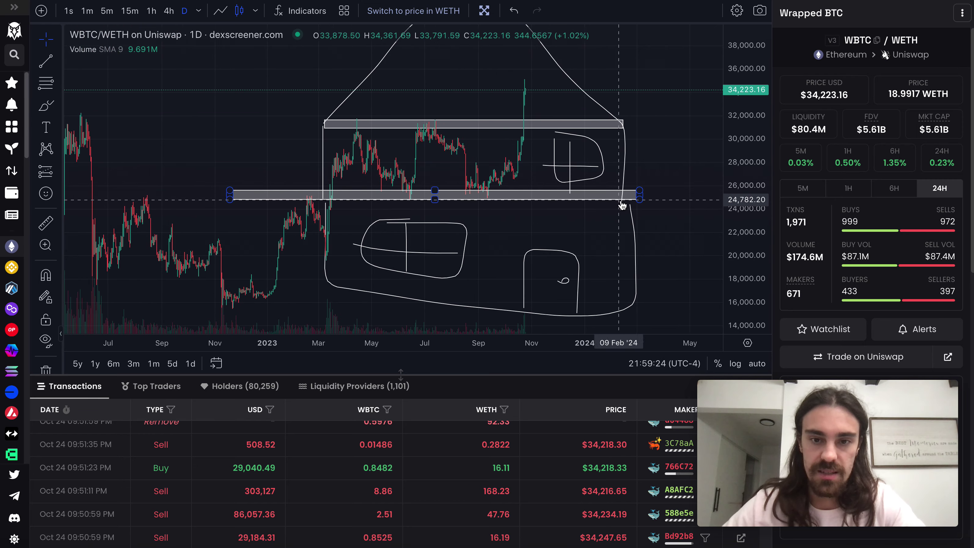
{"action": "scroll", "coordinate": [444, 204], "scroll_direction": "down", "scroll_amount": 4}
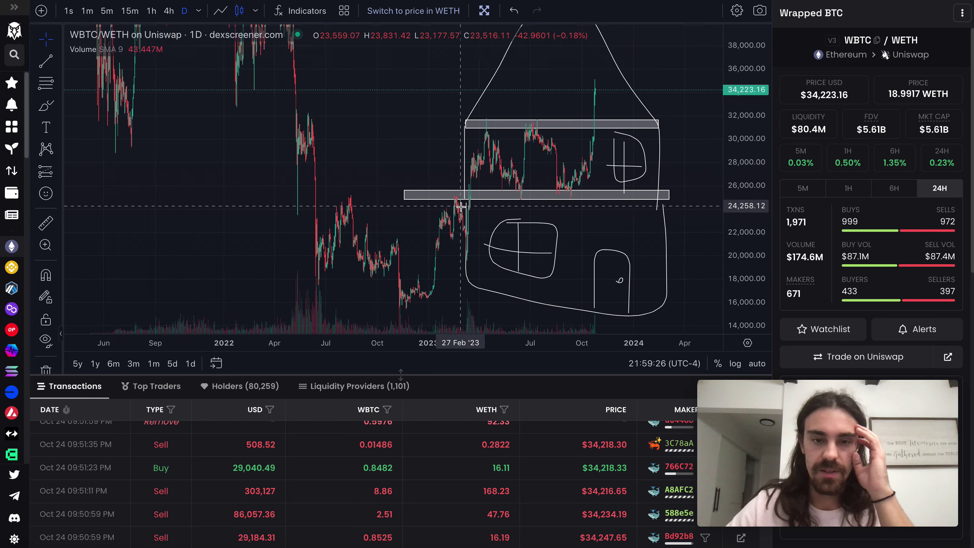
{"action": "scroll", "coordinate": [342, 197], "scroll_direction": "down", "scroll_amount": 4}
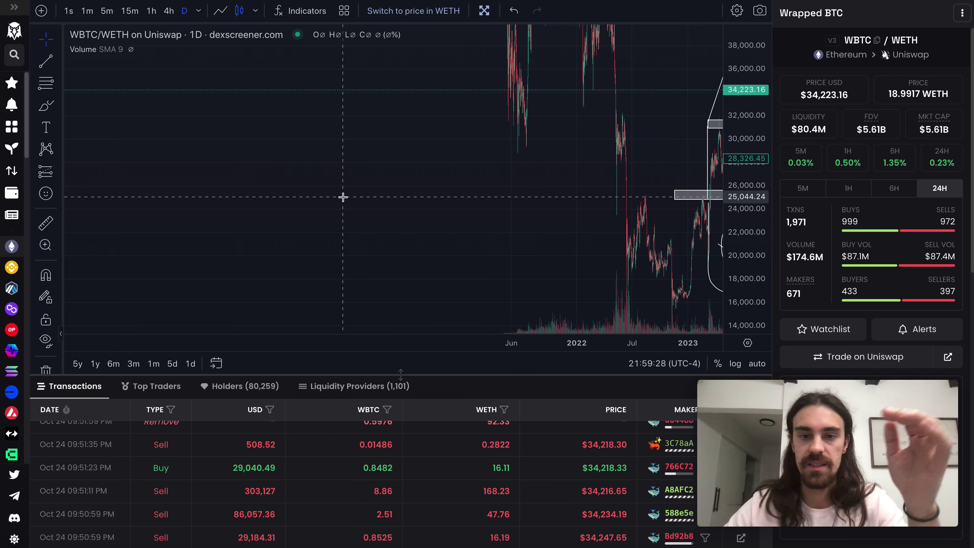
{"action": "scroll", "coordinate": [467, 174], "scroll_direction": "down", "scroll_amount": 2}
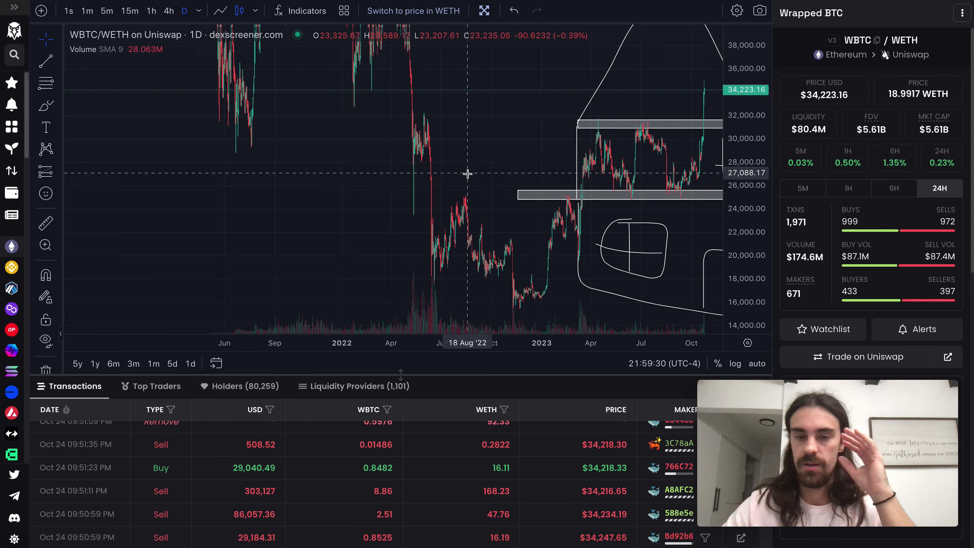
{"action": "scroll", "coordinate": [467, 173], "scroll_direction": "right", "scroll_amount": 5}
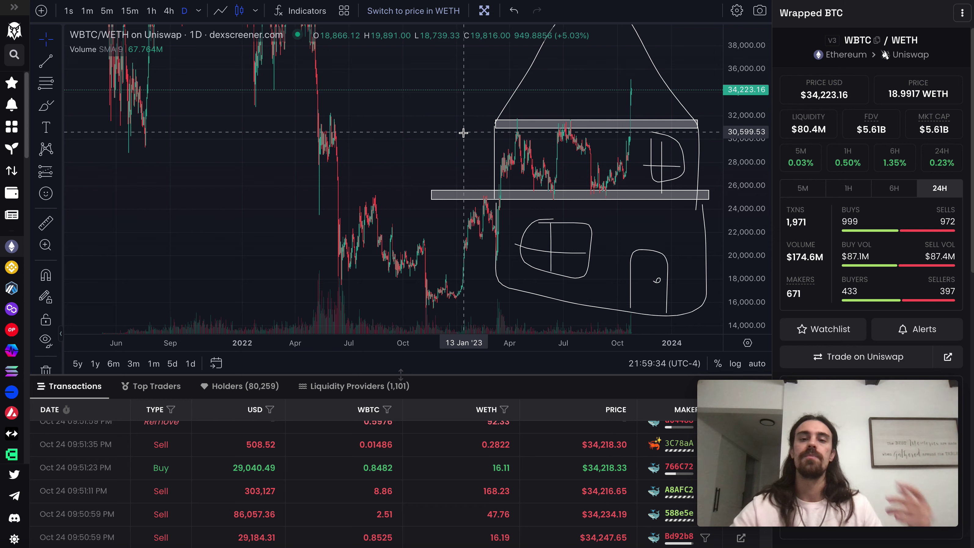
{"action": "scroll", "coordinate": [576, 176], "scroll_direction": "down", "scroll_amount": 3}
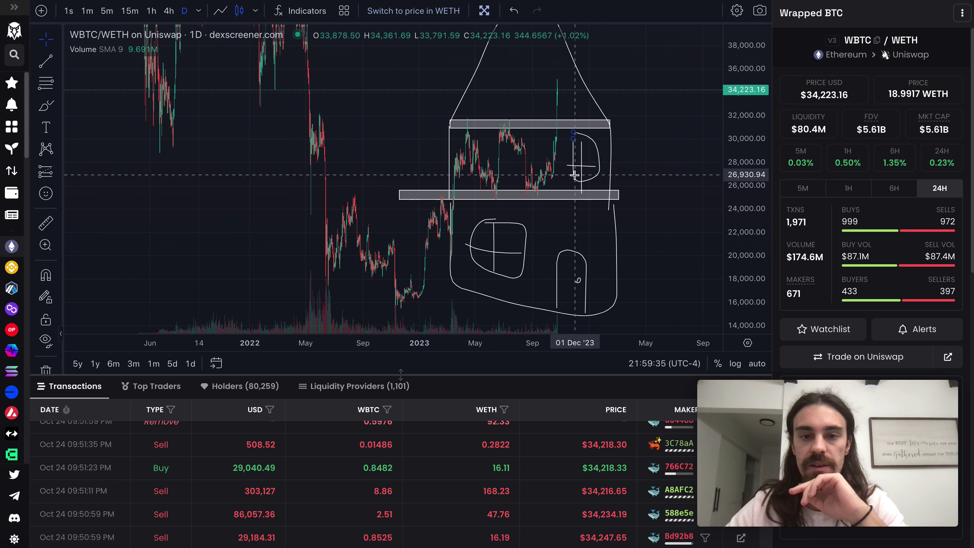
{"action": "left_click_drag", "start_coordinate": [752, 77], "coordinate": [747, 122]}
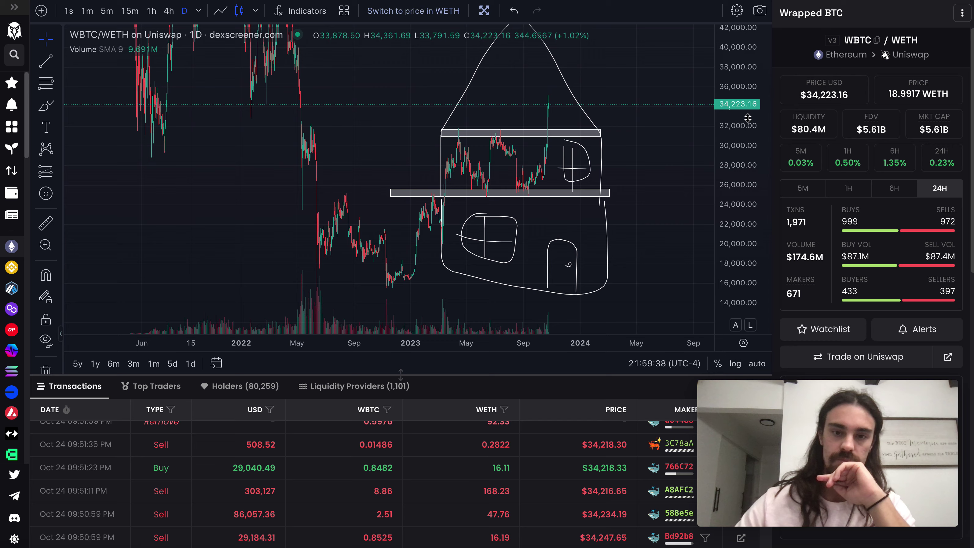
Shorten the support rectangle so its left end starts at about 21 Feb '23, with its lower edge at about 24,741.
{"action": "scroll", "coordinate": [647, 193], "scroll_direction": "up", "scroll_amount": 5}
{"action": "scroll", "coordinate": [647, 192], "scroll_direction": "down", "scroll_amount": 1}
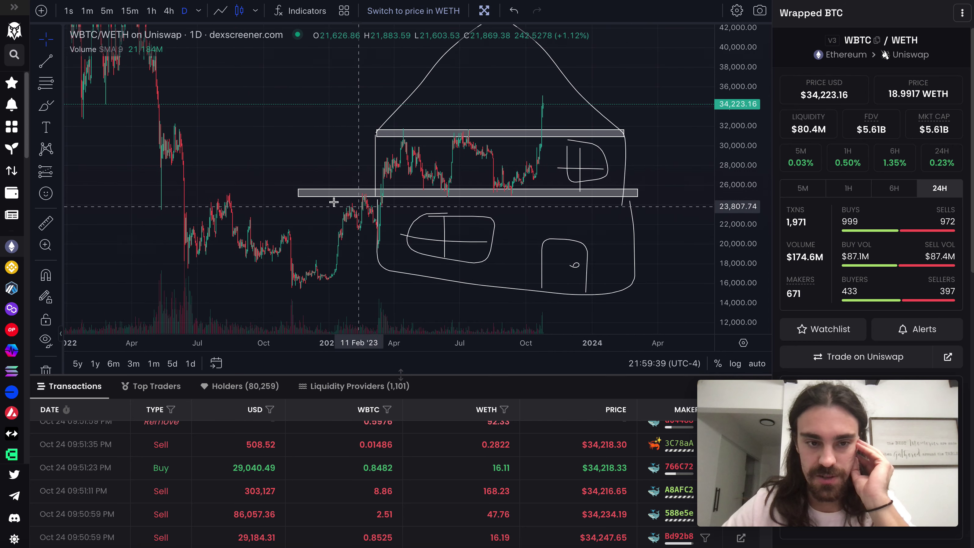
{"action": "left_click_drag", "start_coordinate": [299, 196], "coordinate": [367, 198]}
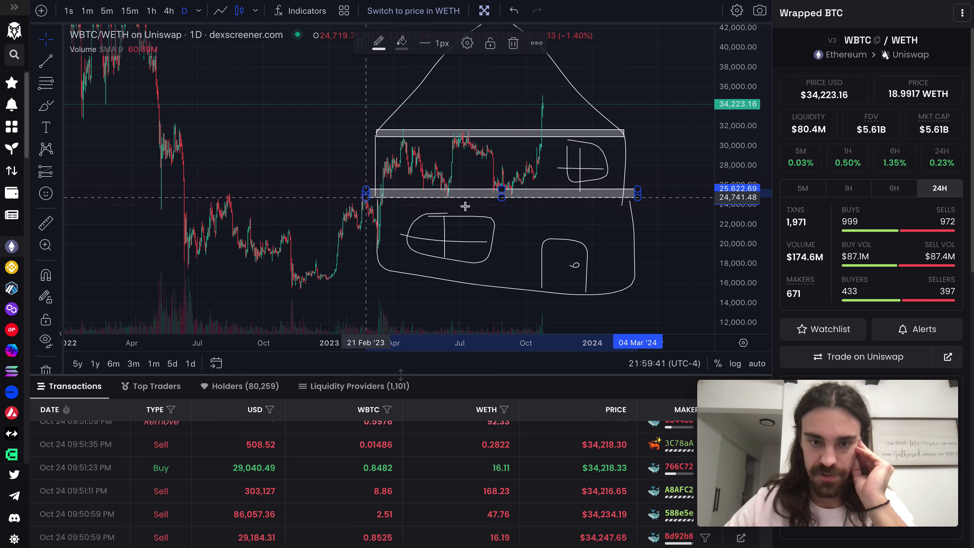
{"action": "left_click", "coordinate": [466, 206]}
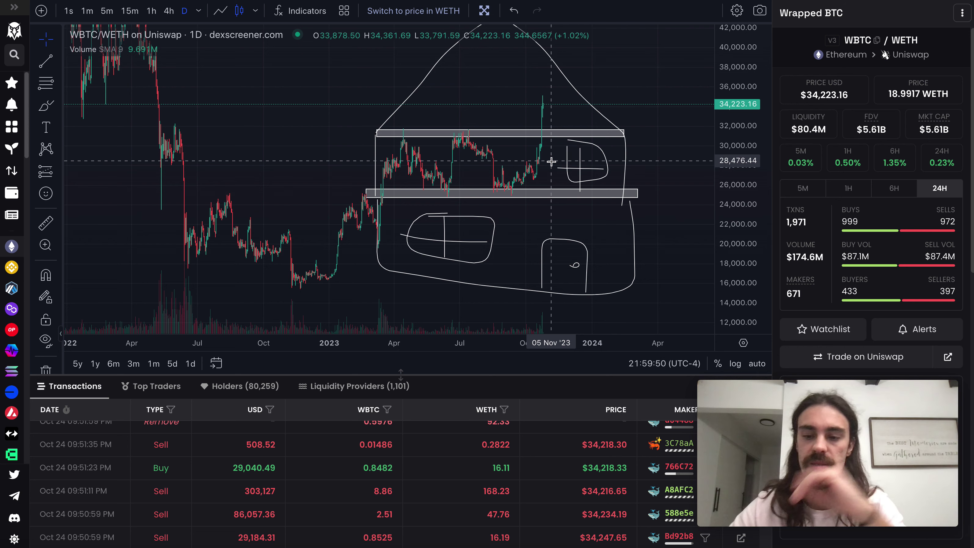
Try circling the October 2023 breakout through the resistance rectangle with the Brush, and delete the circle.
{"action": "scroll", "coordinate": [488, 131], "scroll_direction": "up", "scroll_amount": 3}
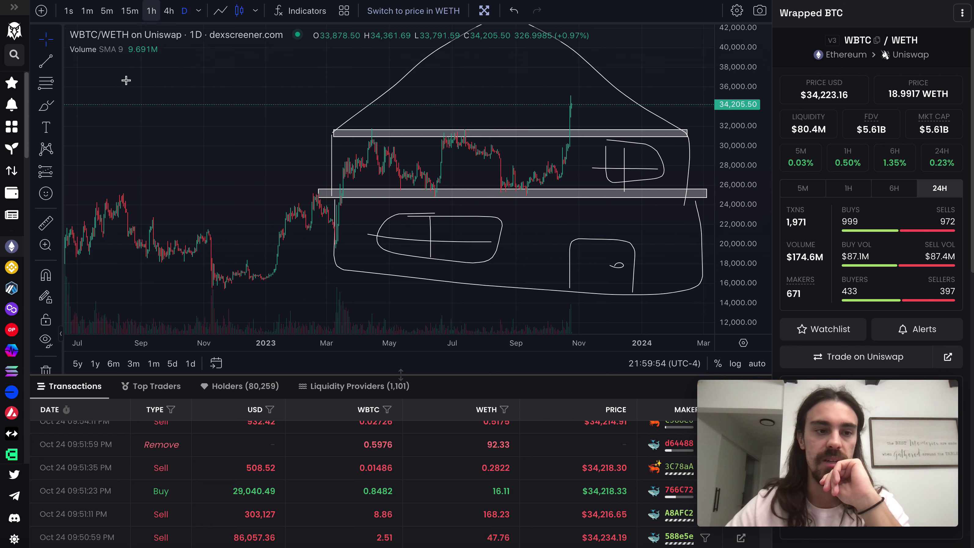
{"action": "left_click", "coordinate": [50, 112]}
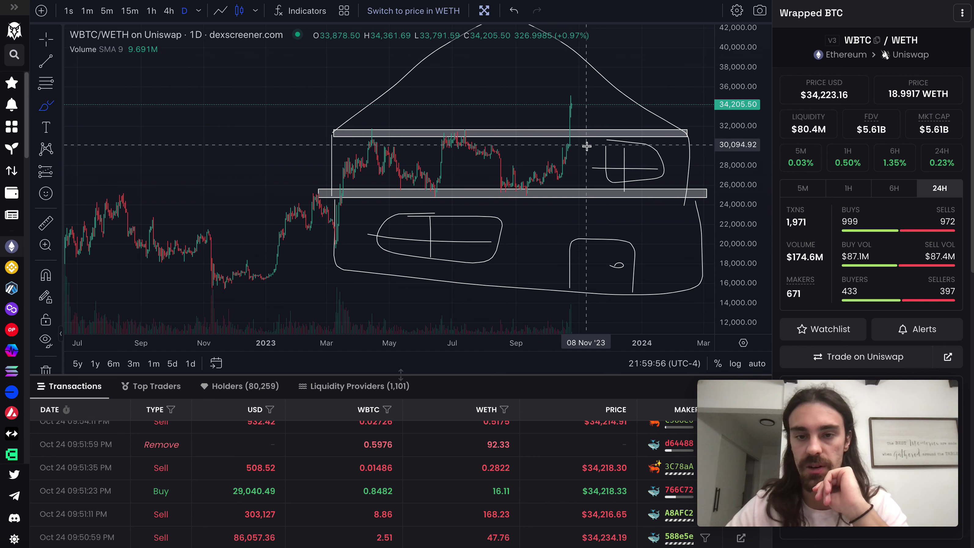
{"action": "mouse_move", "coordinate": [585, 145]}
{"action": "left_mouse_down"}
{"action": "mouse_move", "coordinate": [566, 151]}
{"action": "mouse_move", "coordinate": [554, 118]}
{"action": "mouse_move", "coordinate": [601, 138]}
{"action": "left_mouse_up"}
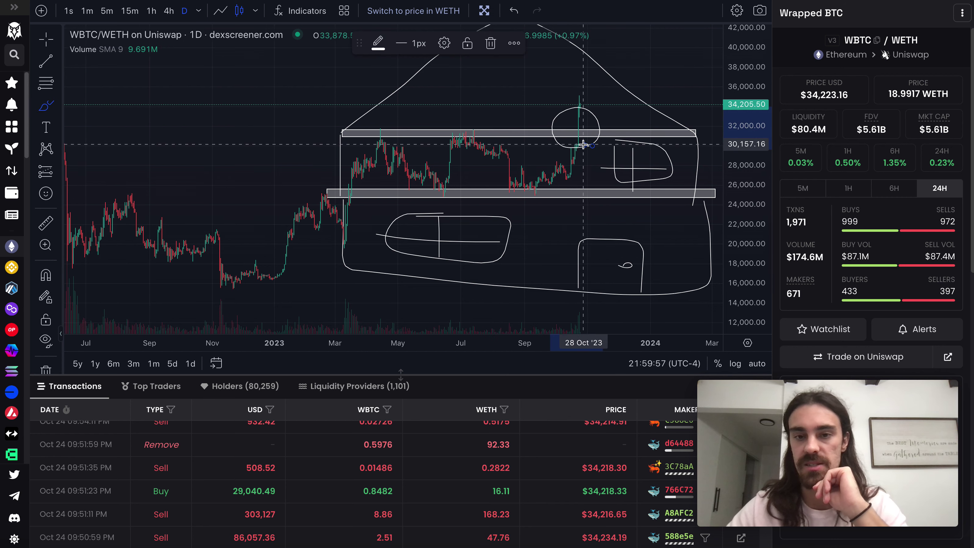
{"action": "key", "text": "Delete"}
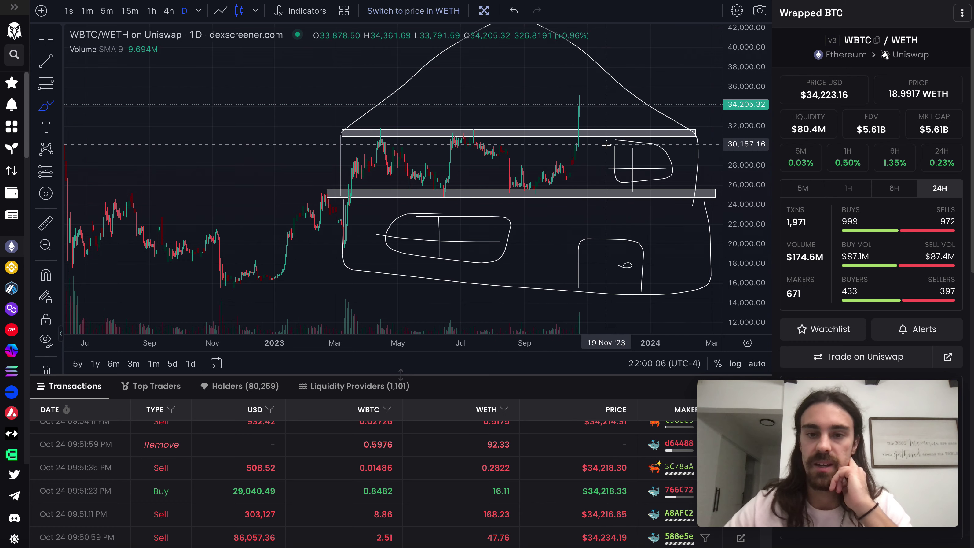
Hide all drawings on the daily chart, keeping the 2023 trading range in view.
{"action": "scroll", "coordinate": [606, 144], "scroll_direction": "up", "scroll_amount": 1}
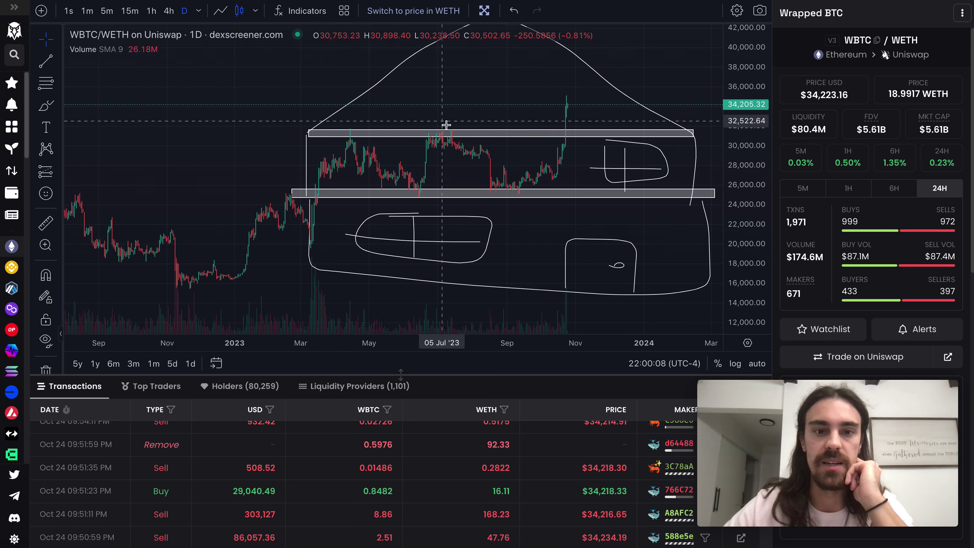
{"action": "left_click_drag", "start_coordinate": [261, 128], "coordinate": [250, 135]}
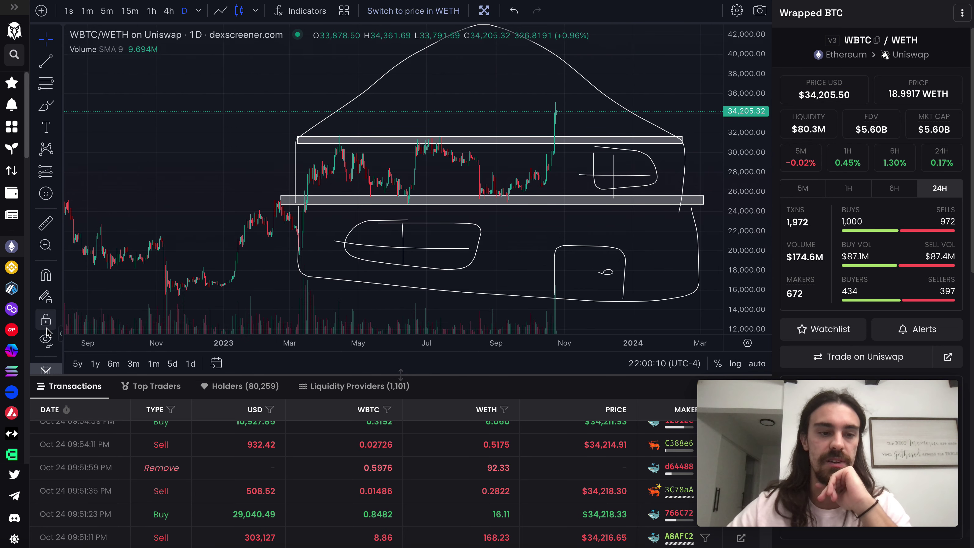
{"action": "left_click", "coordinate": [45, 339]}
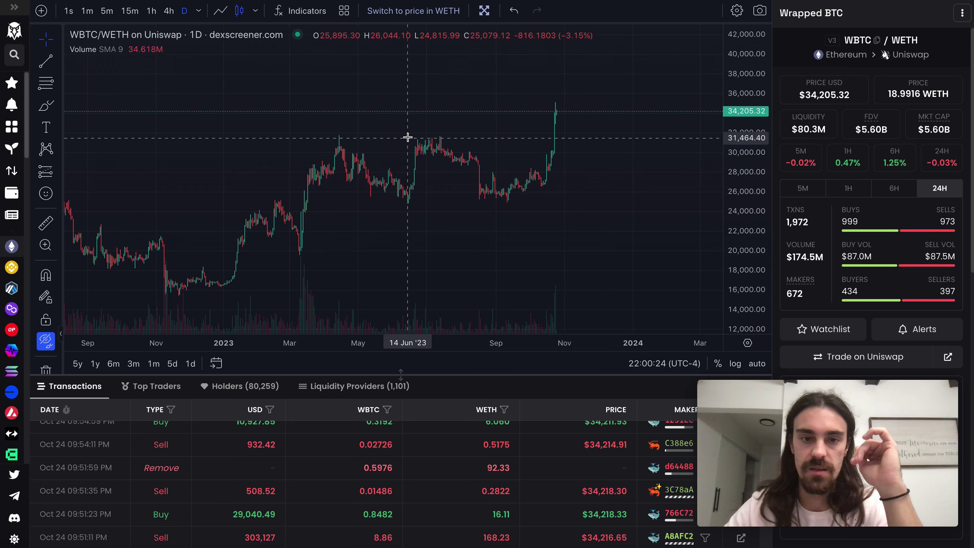
Examine the unmarked price history from mid-2021 to October 2023, expanding the price range up to 70,000.
{"action": "scroll", "coordinate": [422, 137], "scroll_direction": "up", "scroll_amount": 3}
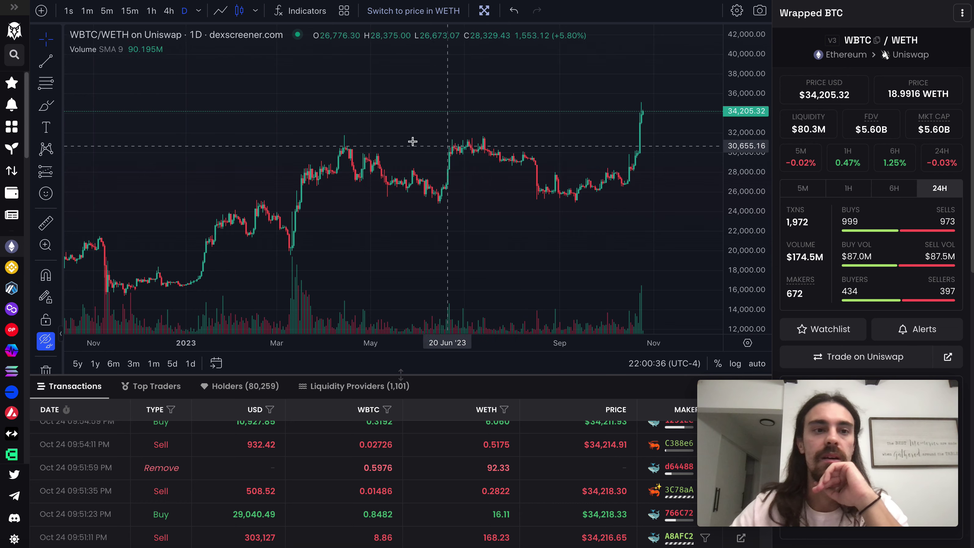
{"action": "scroll", "coordinate": [528, 183], "scroll_direction": "down", "scroll_amount": 4}
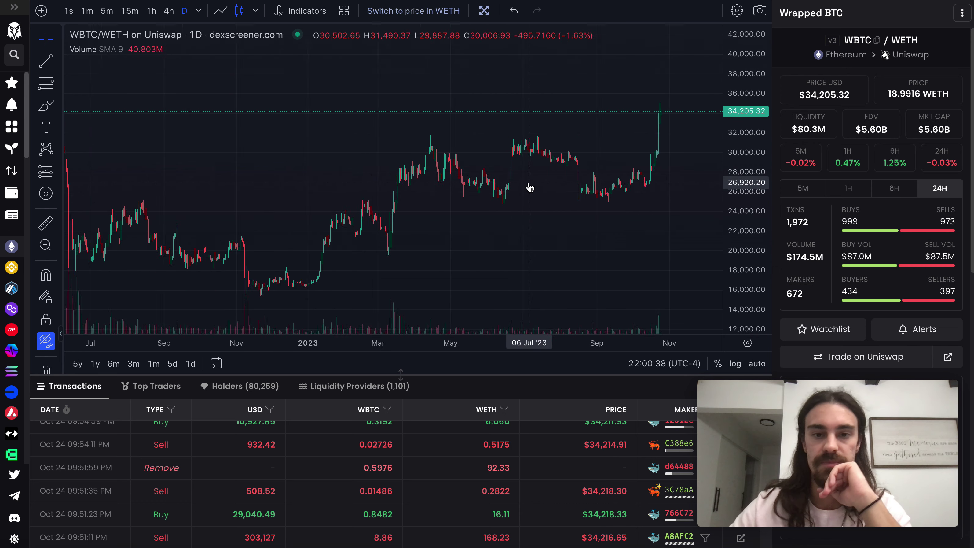
{"action": "scroll", "coordinate": [528, 183], "scroll_direction": "right", "scroll_amount": 3}
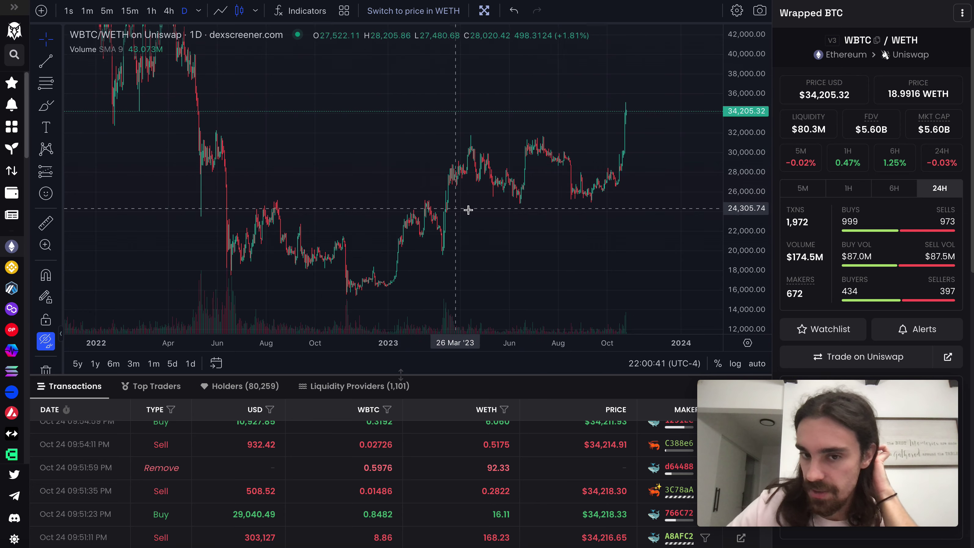
{"action": "scroll", "coordinate": [608, 210], "scroll_direction": "down", "scroll_amount": 1}
{"action": "scroll", "coordinate": [607, 209], "scroll_direction": "down", "scroll_amount": 2}
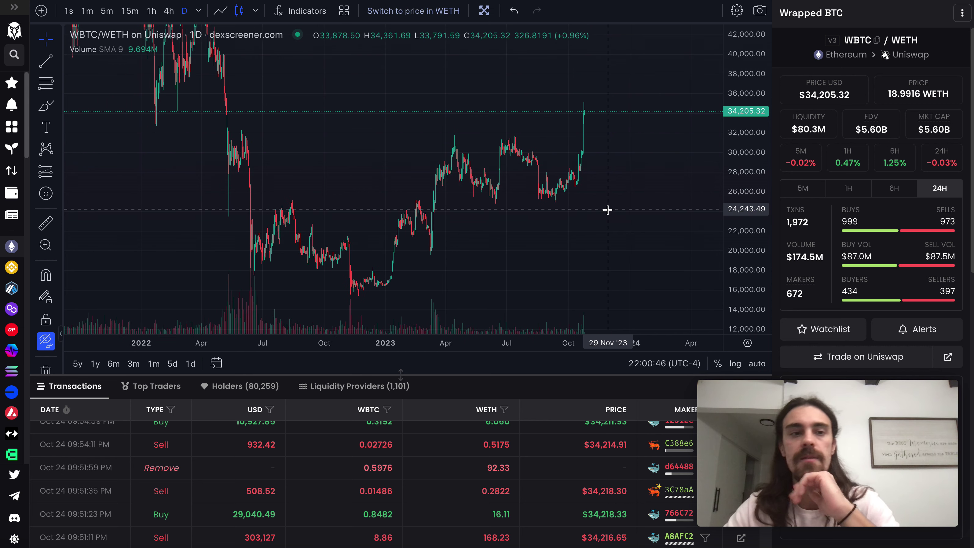
{"action": "scroll", "coordinate": [608, 209], "scroll_direction": "down", "scroll_amount": 1}
{"action": "left_click_drag", "start_coordinate": [746, 87], "coordinate": [741, 227]}
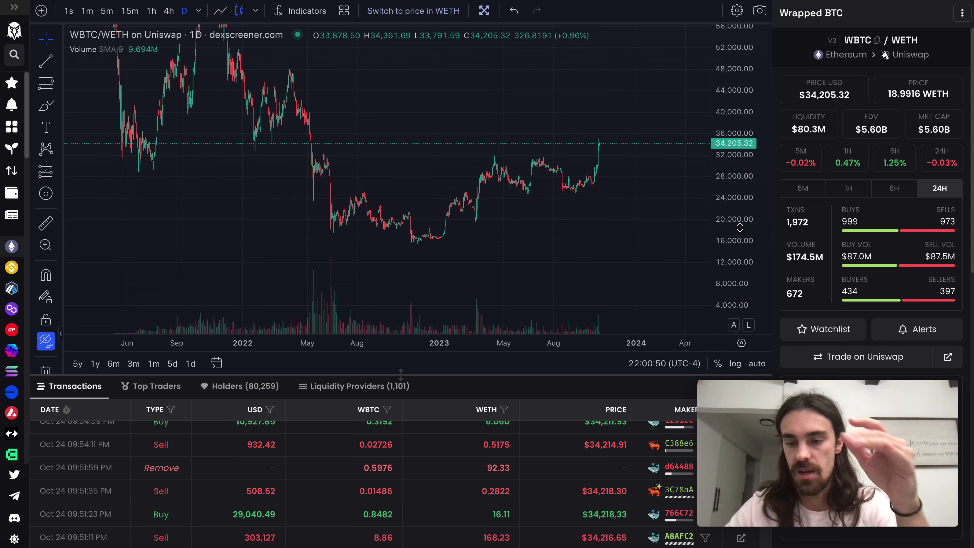
{"action": "left_click_drag", "start_coordinate": [741, 227], "coordinate": [741, 290]}
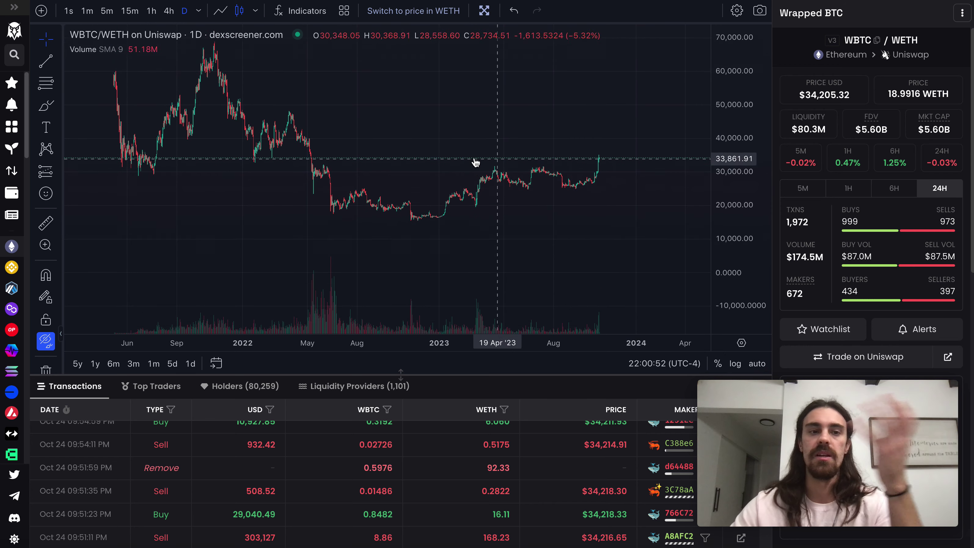
Compare the 2022 decline with the 2023 range on the unmarked chart, narrowing the price scale to about 14,000–40,000.
{"action": "scroll", "coordinate": [475, 162], "scroll_direction": "down", "scroll_amount": 3}
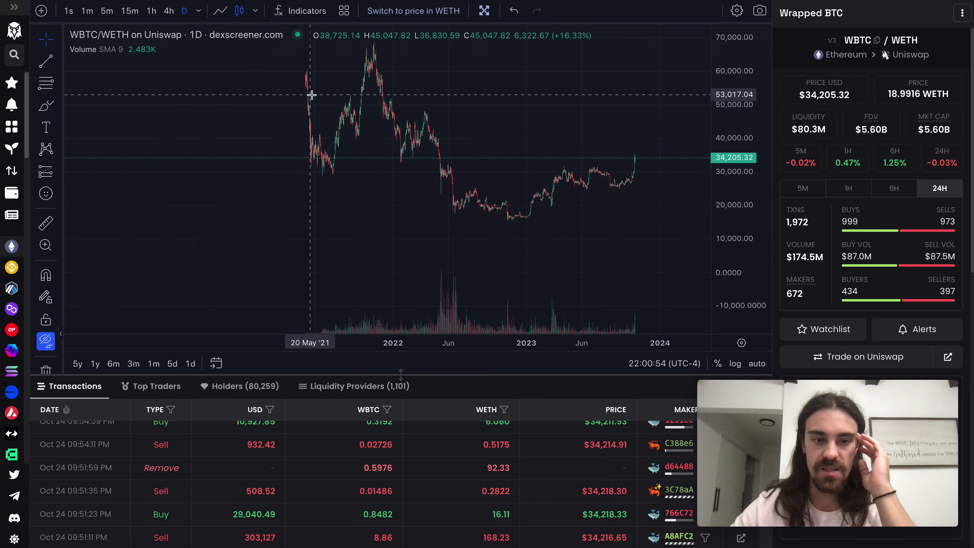
{"action": "scroll", "coordinate": [353, 104], "scroll_direction": "up", "scroll_amount": 3}
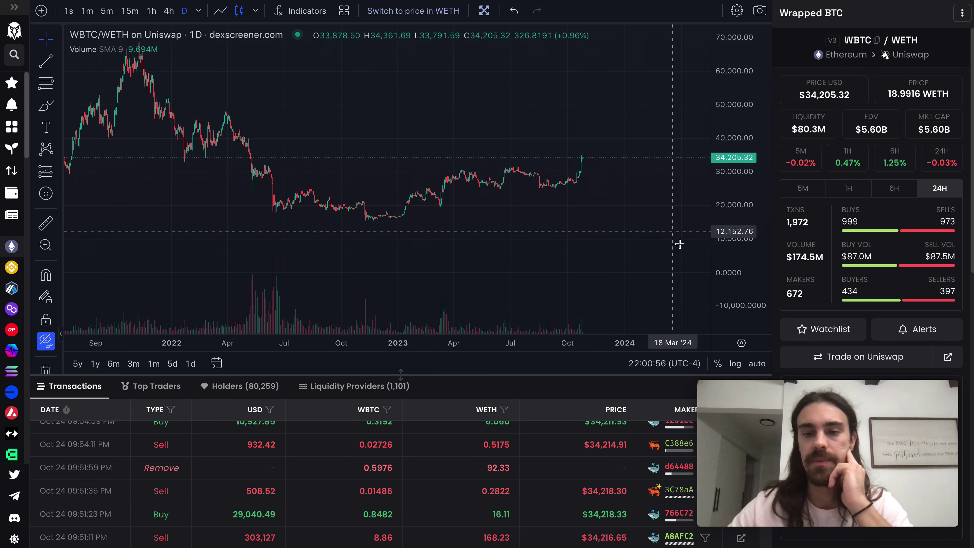
{"action": "left_click_drag", "start_coordinate": [727, 228], "coordinate": [729, 199]}
{"action": "scroll", "coordinate": [555, 233], "scroll_direction": "up", "scroll_amount": 5}
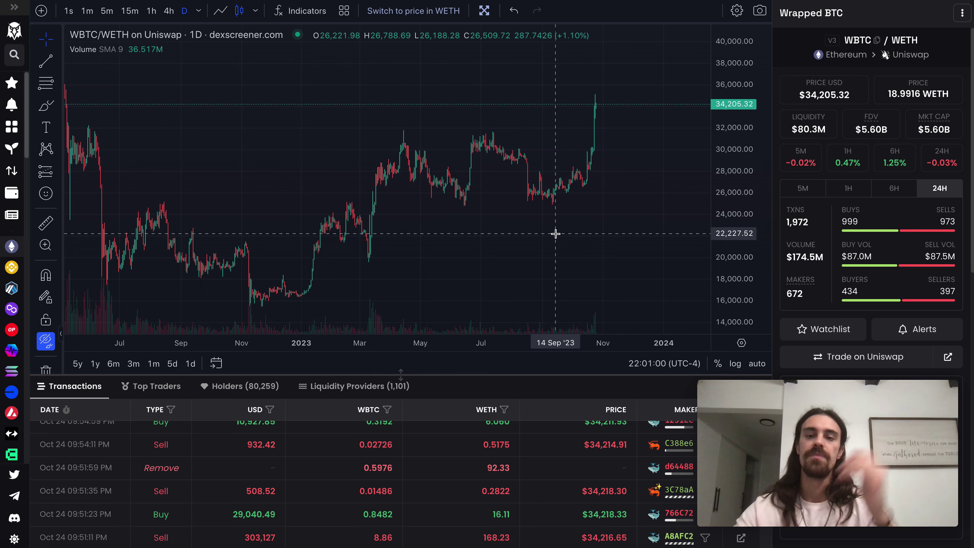
{"action": "scroll", "coordinate": [555, 233], "scroll_direction": "down", "scroll_amount": 3}
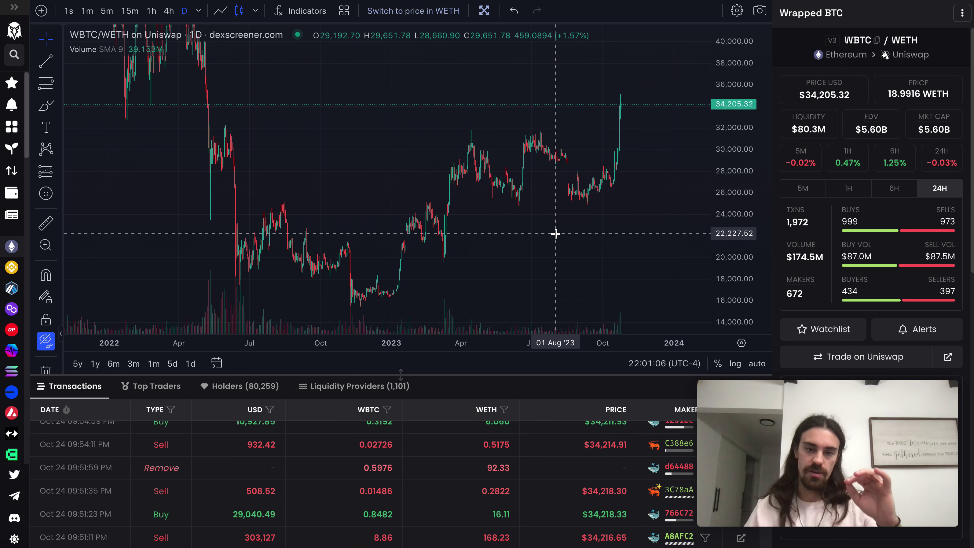
{"action": "scroll", "coordinate": [555, 233], "scroll_direction": "down", "scroll_amount": 2}
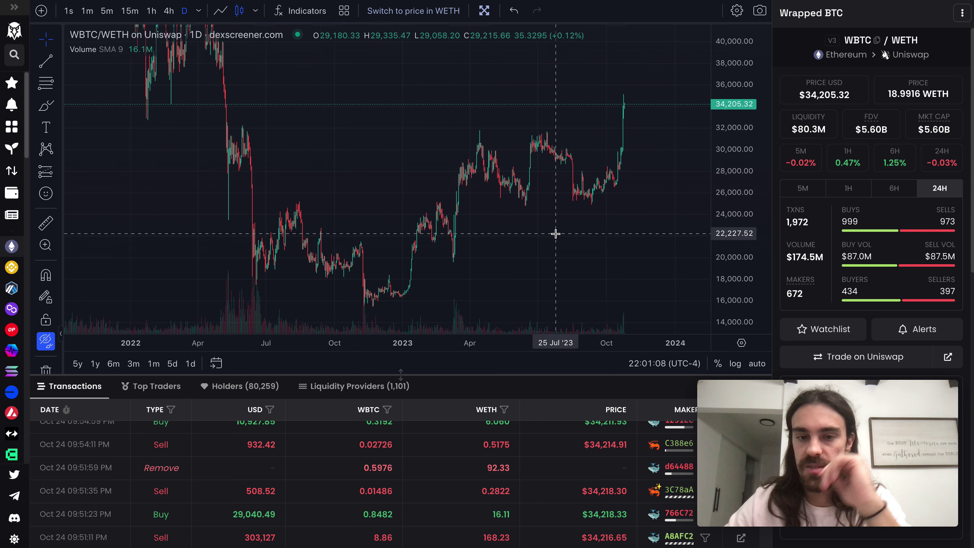
{"action": "scroll", "coordinate": [556, 233], "scroll_direction": "up", "scroll_amount": 1}
Draw a horizontal trend line at about 24,946 from 22 Jan '23 back to 1 Jun '22, across the August 2022 peak.
{"action": "left_click", "coordinate": [45, 60]}
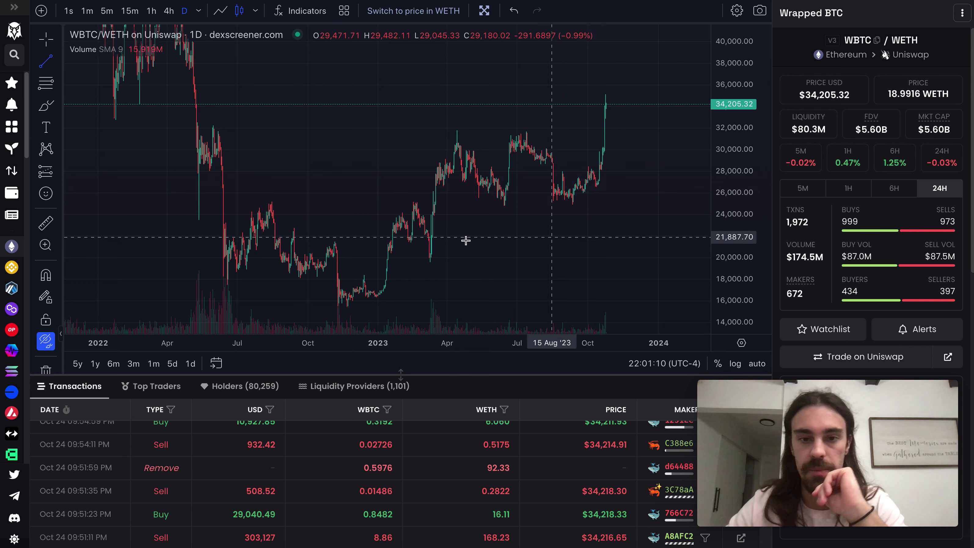
{"action": "left_click", "coordinate": [396, 203]}
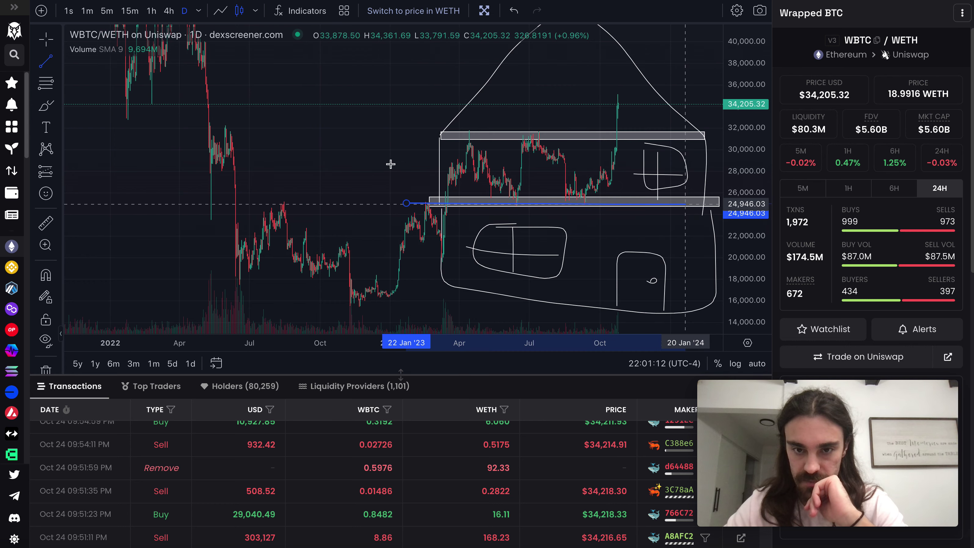
{"action": "left_click", "coordinate": [226, 205]}
{"action": "left_click_drag", "start_coordinate": [364, 211], "coordinate": [426, 160]}
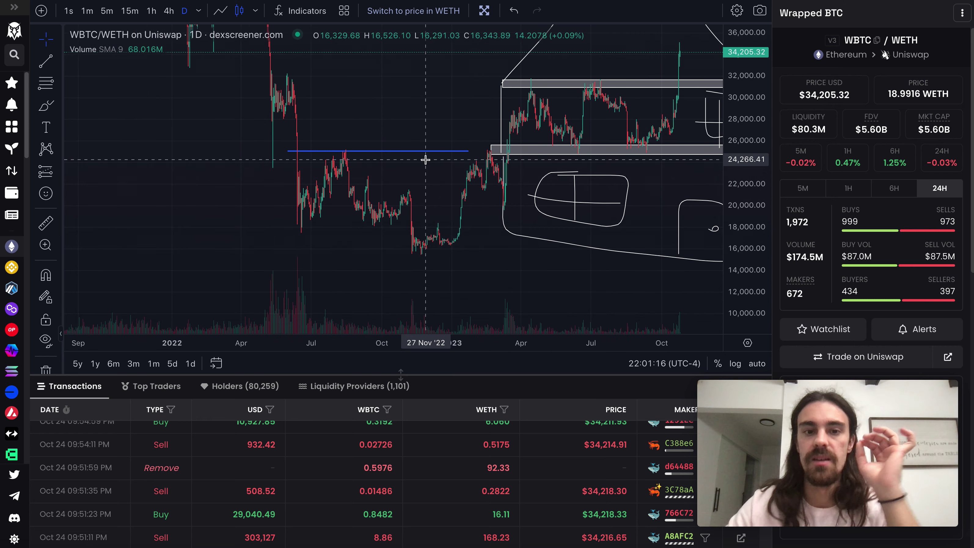
Raise the trend line to about 25,238 just above the August 2022 peak, and delete it.
{"action": "left_click_drag", "start_coordinate": [746, 241], "coordinate": [746, 72]}
{"action": "scroll", "coordinate": [429, 151], "scroll_direction": "left", "scroll_amount": 1}
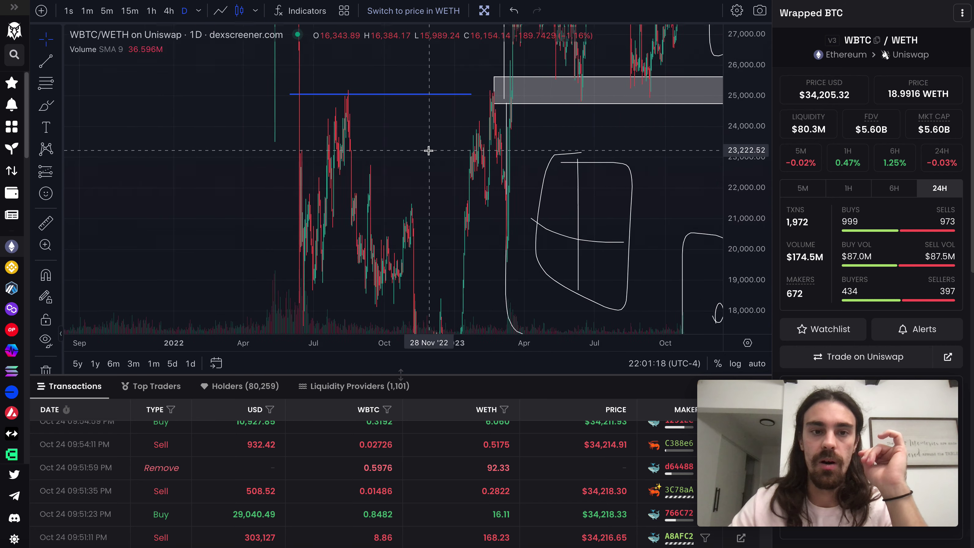
{"action": "scroll", "coordinate": [428, 151], "scroll_direction": "up", "scroll_amount": 5}
{"action": "left_click", "coordinate": [356, 89]}
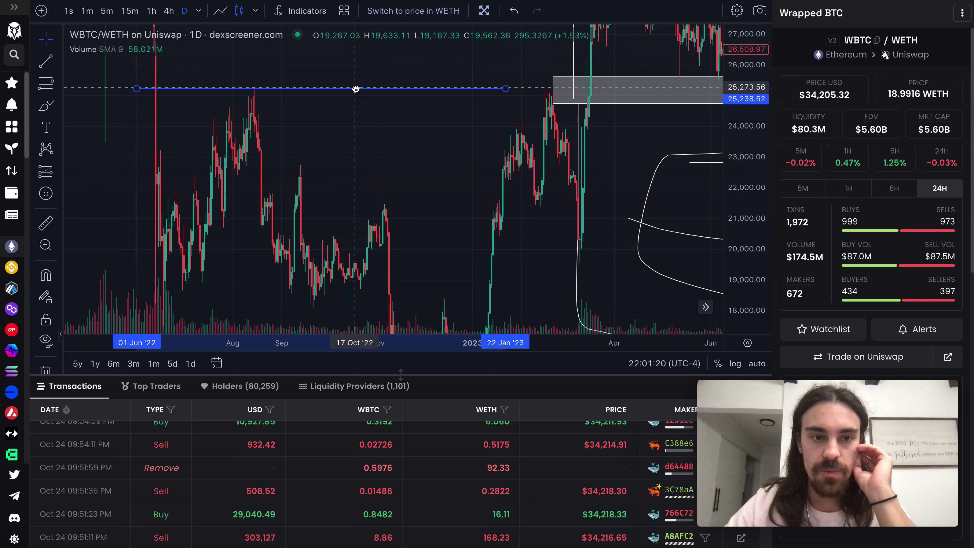
{"action": "left_click", "coordinate": [375, 122]}
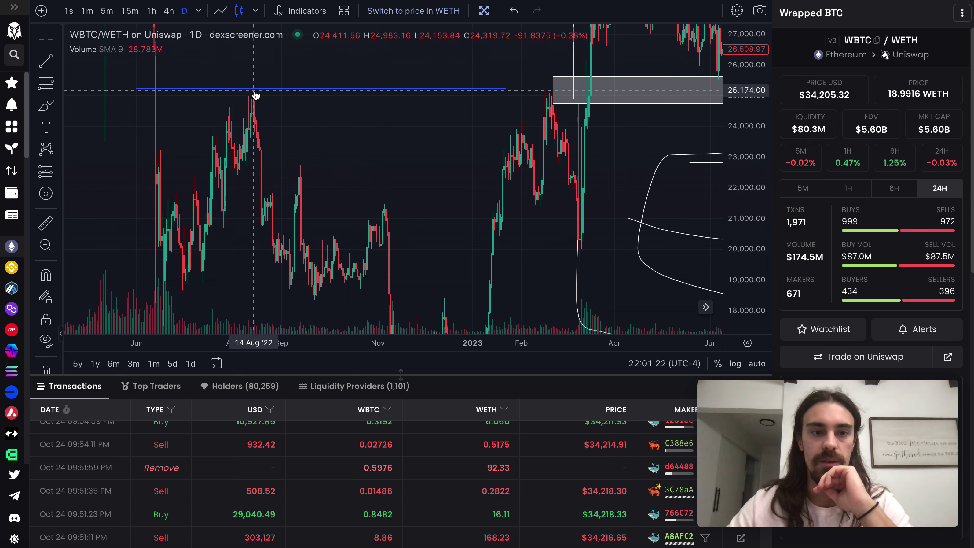
{"action": "left_click_drag", "start_coordinate": [253, 96], "coordinate": [263, 130]}
{"action": "key", "text": "Delete"}
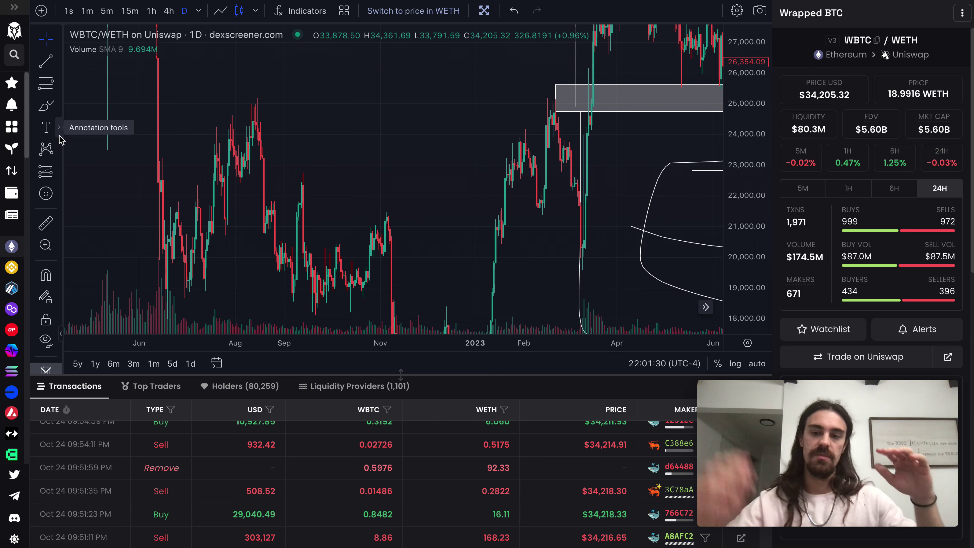
Delete the support rectangle beneath the 2023 trading range, keeping the resistance rectangle and the house sketch.
{"action": "scroll", "coordinate": [124, 163], "scroll_direction": "down", "scroll_amount": 3}
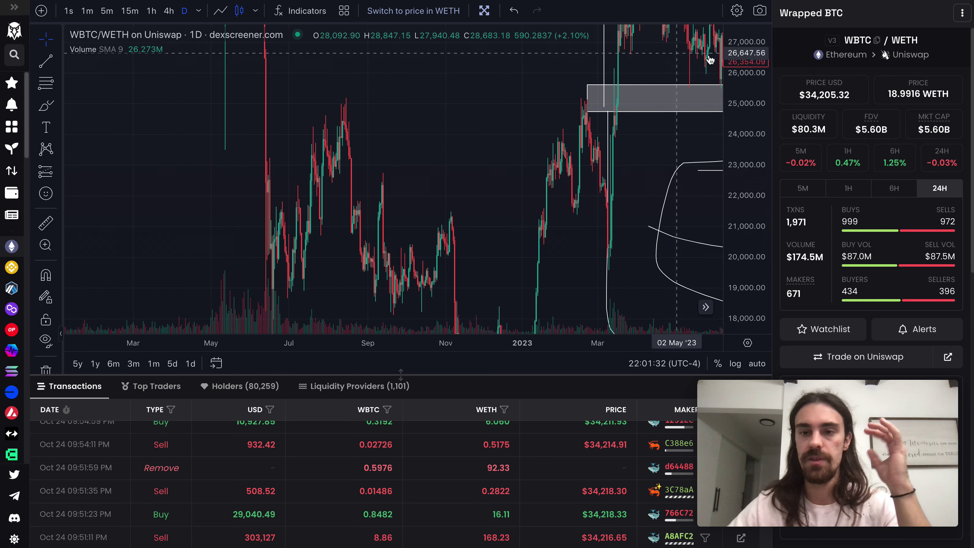
{"action": "left_click_drag", "start_coordinate": [709, 60], "coordinate": [444, 252]}
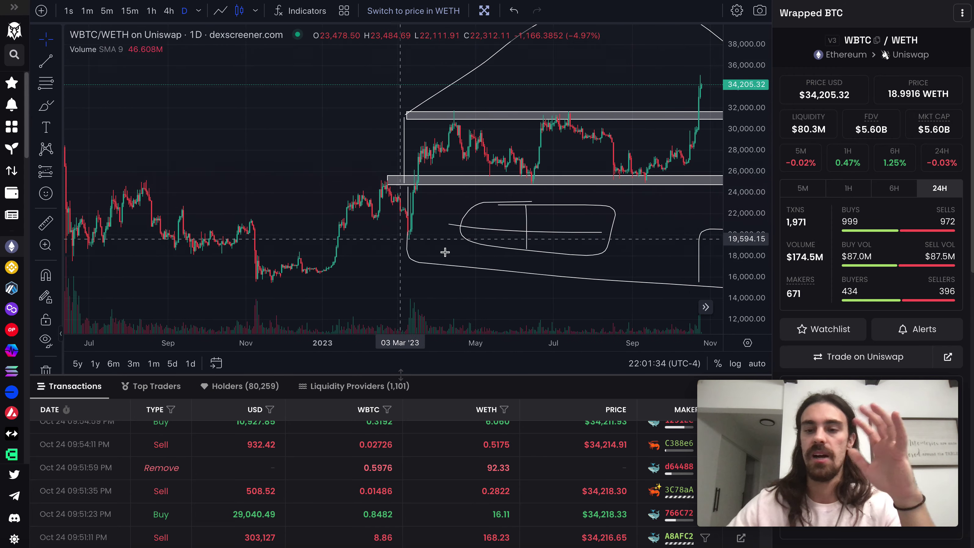
{"action": "scroll", "coordinate": [445, 252], "scroll_direction": "down", "scroll_amount": 3}
{"action": "scroll", "coordinate": [445, 252], "scroll_direction": "right", "scroll_amount": 3}
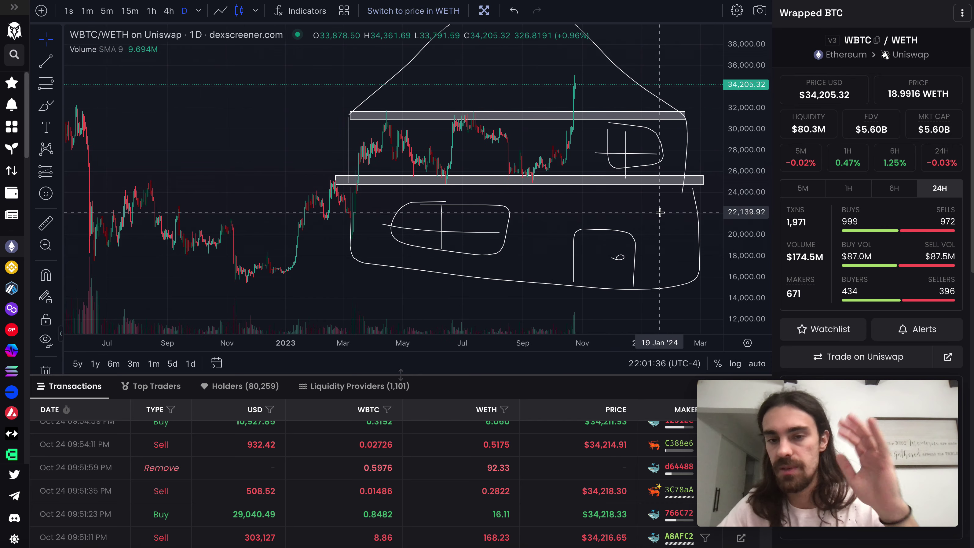
{"action": "scroll", "coordinate": [659, 211], "scroll_direction": "up", "scroll_amount": 2}
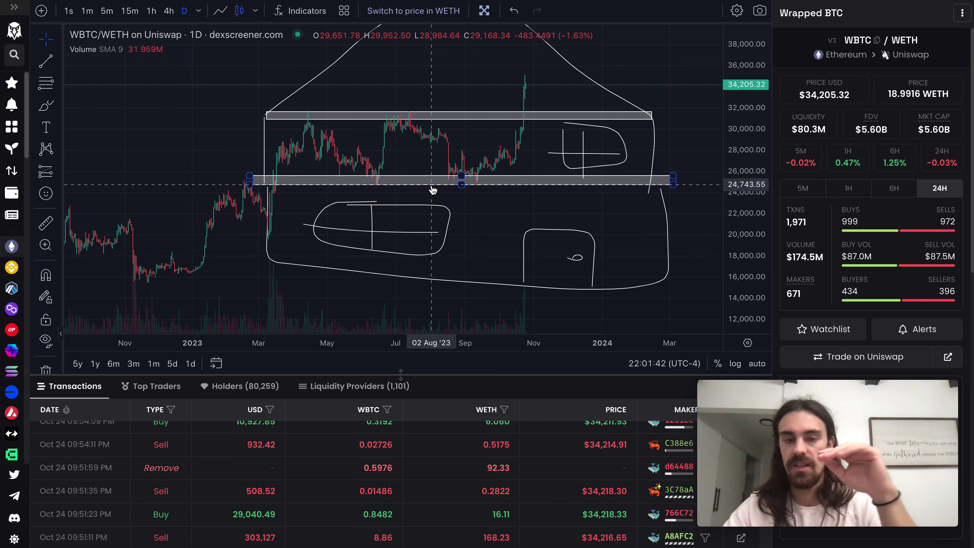
{"action": "scroll", "coordinate": [507, 246], "scroll_direction": "down", "scroll_amount": 2}
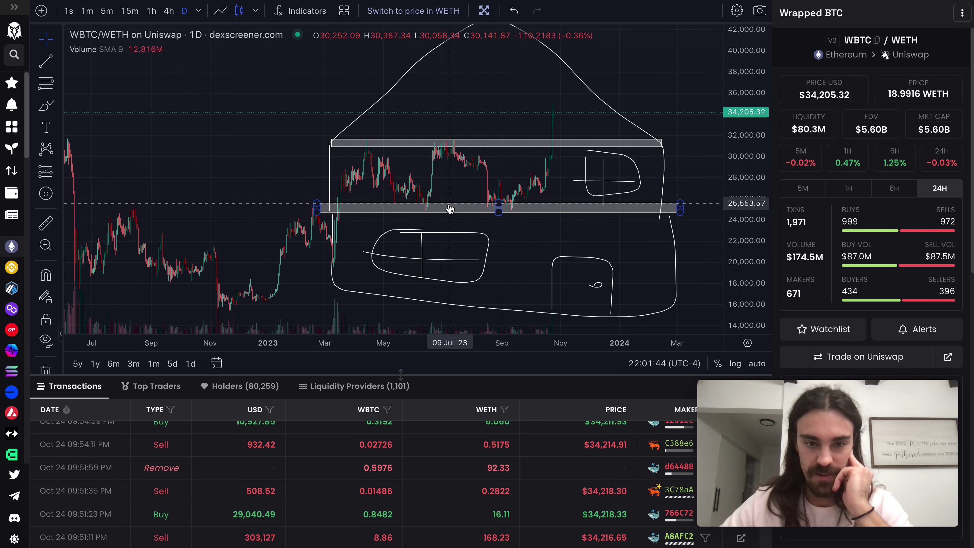
{"action": "left_click", "coordinate": [499, 209]}
{"action": "key", "text": "Delete"}
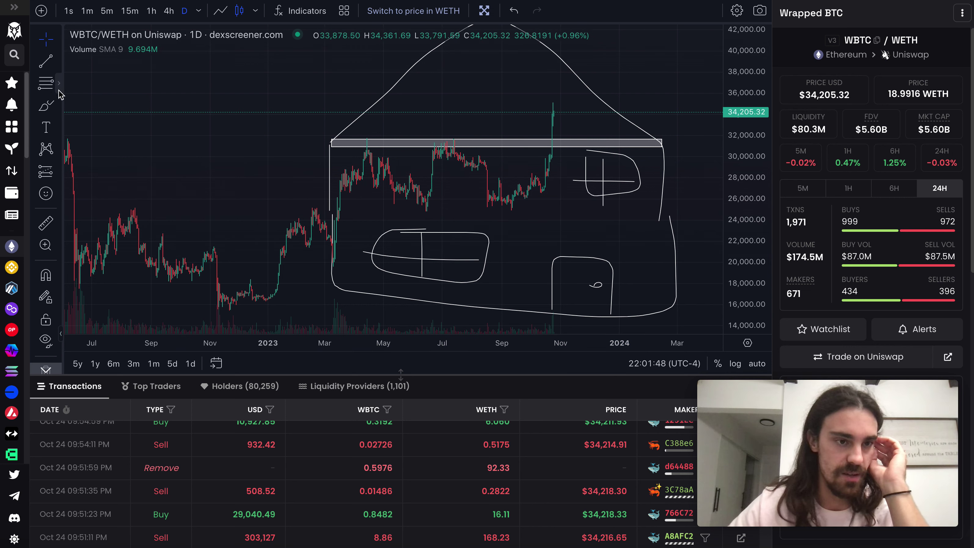
Draw a new support rectangle from 19 Dec '22 to 10 Mar '24, between about 25,148 and 24,454.
{"action": "left_click", "coordinate": [59, 91]}
{"action": "left_click", "coordinate": [59, 92]}
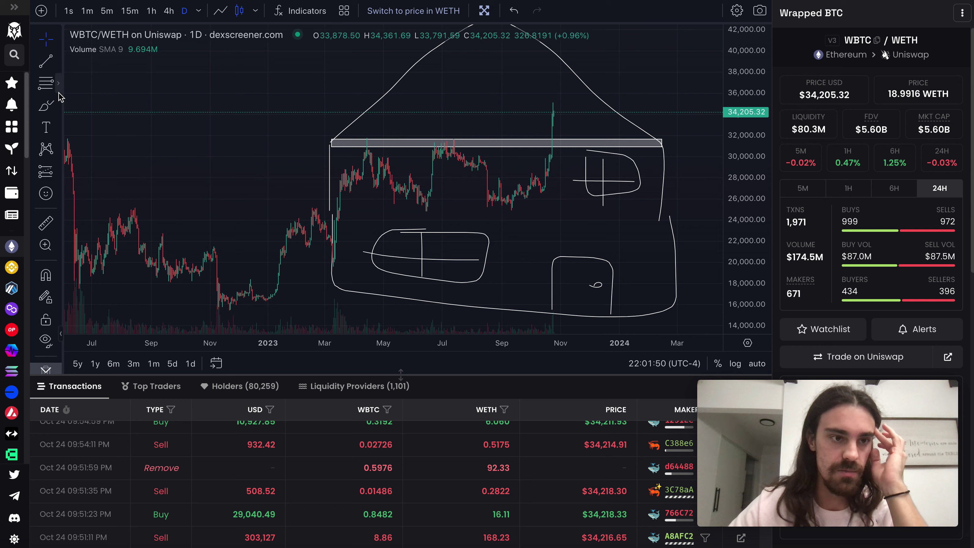
{"action": "left_click", "coordinate": [59, 86]}
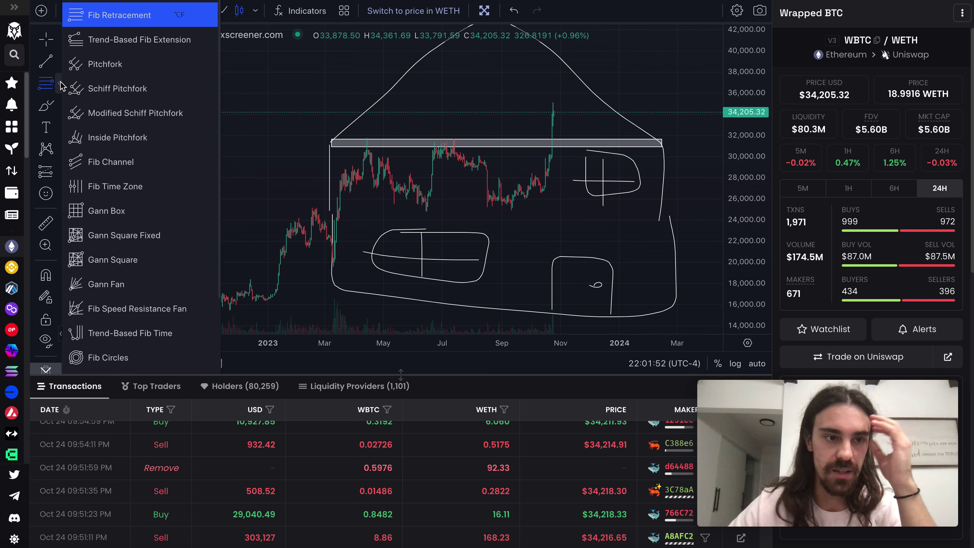
{"action": "left_click", "coordinate": [59, 106]}
{"action": "left_click", "coordinate": [92, 140]}
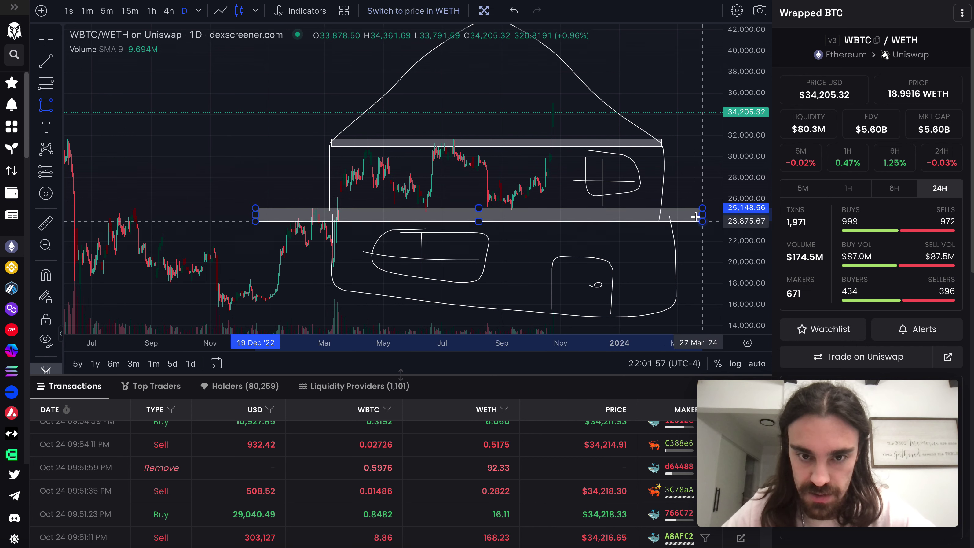
{"action": "left_click_drag", "start_coordinate": [686, 215], "coordinate": [686, 215]}
{"action": "scroll", "coordinate": [323, 273], "scroll_direction": "up", "scroll_amount": 2}
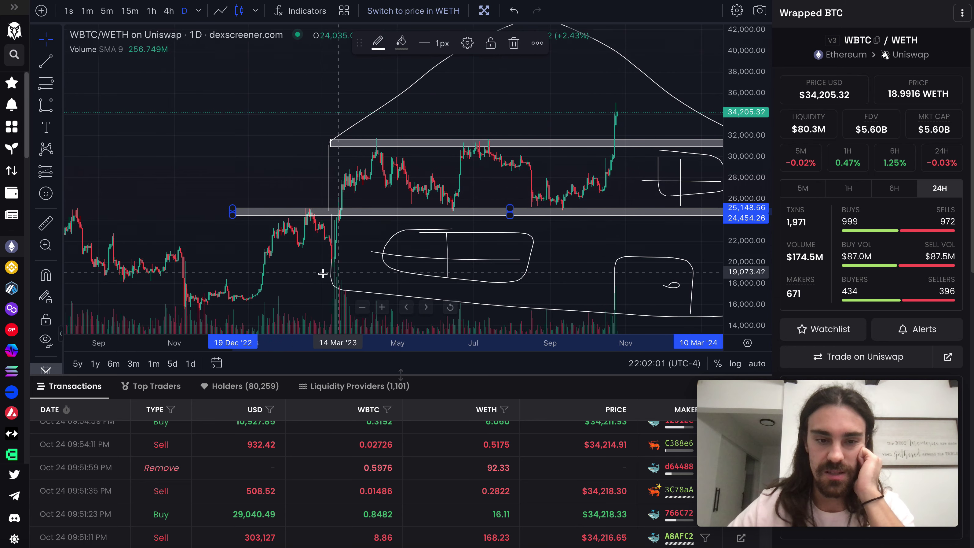
Examine how price meets the new support rectangle from the August 2022 peak through the 2023 range and October breakout.
{"action": "left_click_drag", "start_coordinate": [336, 217], "coordinate": [358, 205]}
{"action": "scroll", "coordinate": [359, 206], "scroll_direction": "down", "scroll_amount": 2}
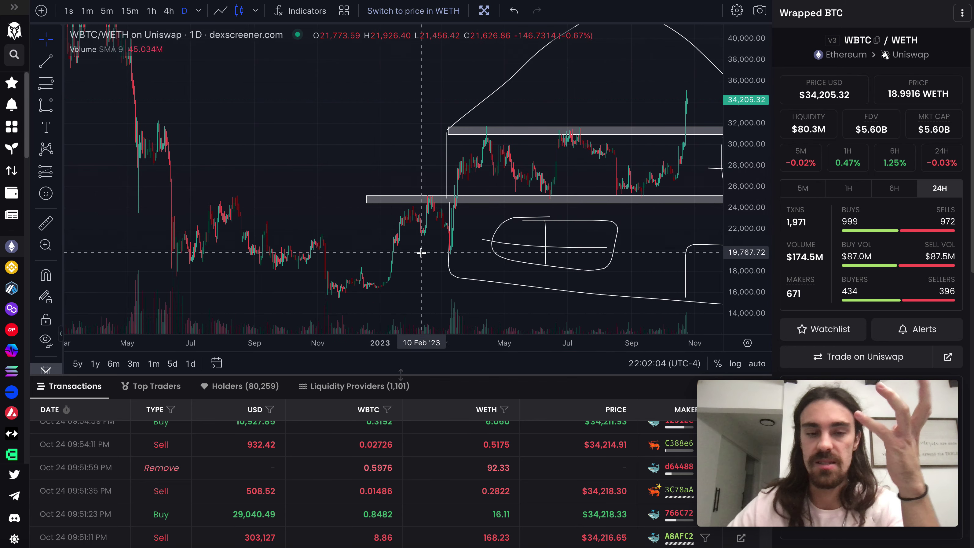
{"action": "scroll", "coordinate": [421, 251], "scroll_direction": "up", "scroll_amount": 2}
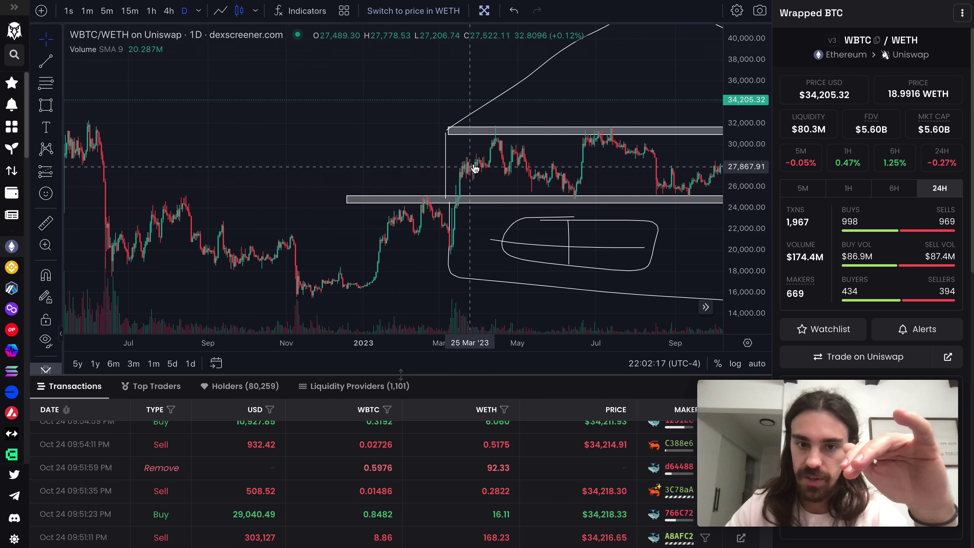
{"action": "scroll", "coordinate": [572, 203], "scroll_direction": "right", "scroll_amount": 2}
{"action": "scroll", "coordinate": [572, 203], "scroll_direction": "down", "scroll_amount": 2}
{"action": "scroll", "coordinate": [573, 206], "scroll_direction": "down", "scroll_amount": 1}
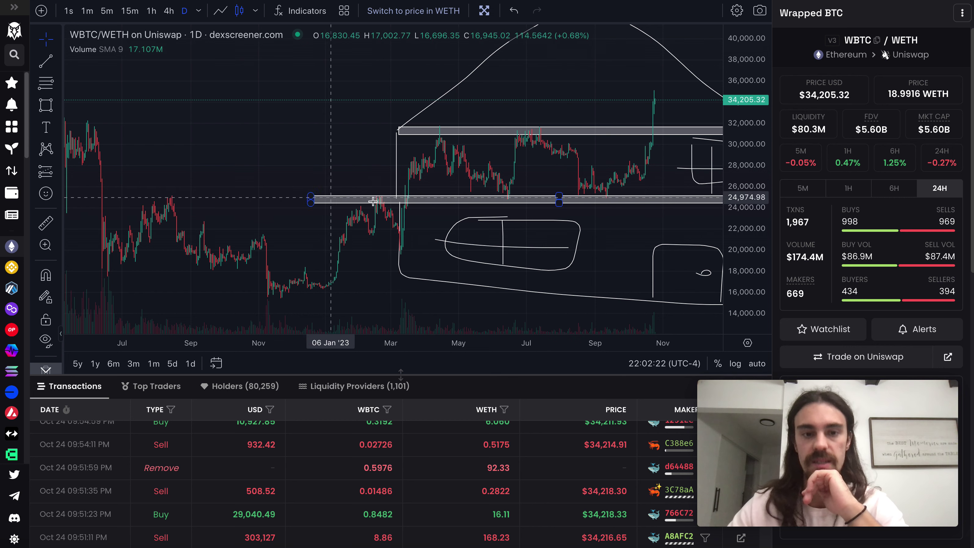
{"action": "left_click_drag", "start_coordinate": [581, 200], "coordinate": [472, 212]}
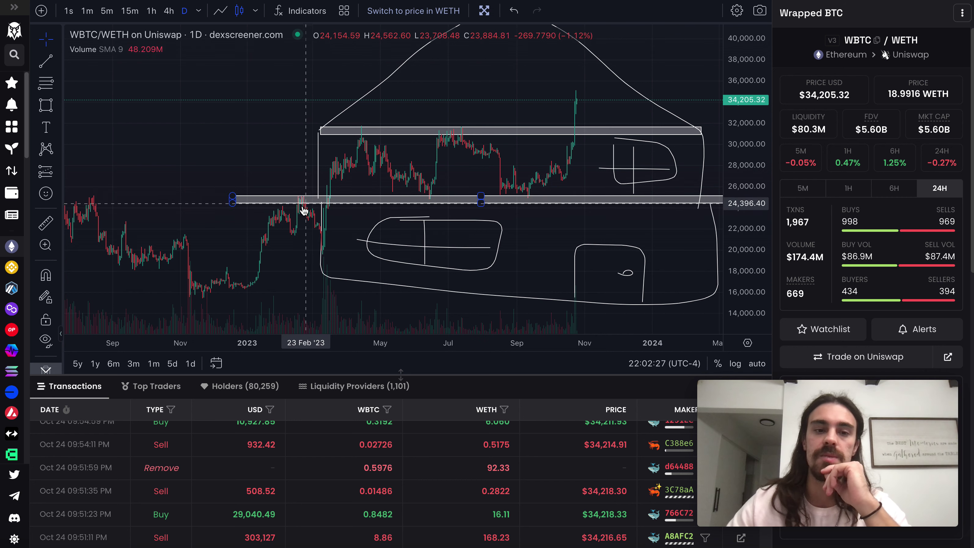
{"action": "scroll", "coordinate": [446, 192], "scroll_direction": "down", "scroll_amount": 3}
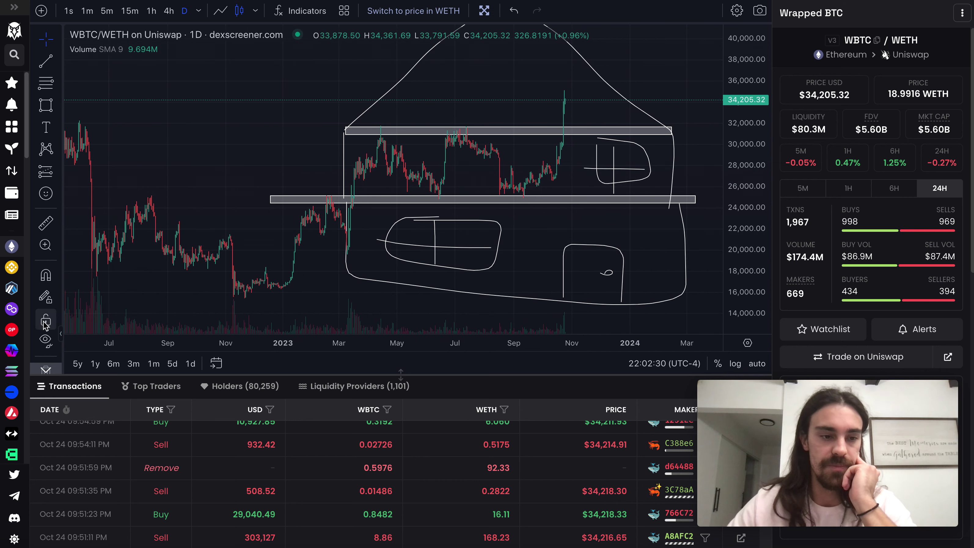
Hide all drawings again and review the bare daily price action from 2022 to the October 2023 breakout.
{"action": "left_click", "coordinate": [47, 341]}
{"action": "scroll", "coordinate": [550, 211], "scroll_direction": "down", "scroll_amount": 4}
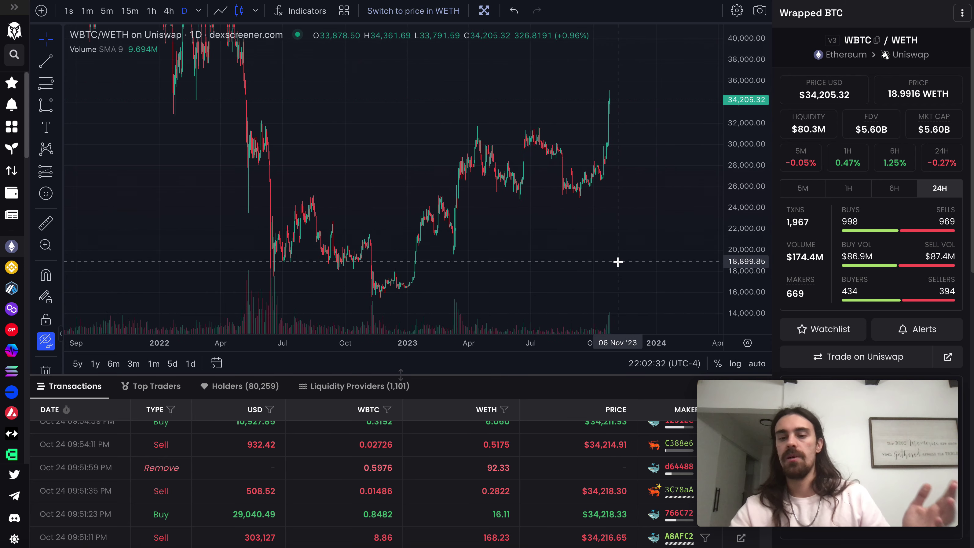
{"action": "scroll", "coordinate": [661, 218], "scroll_direction": "up", "scroll_amount": 2}
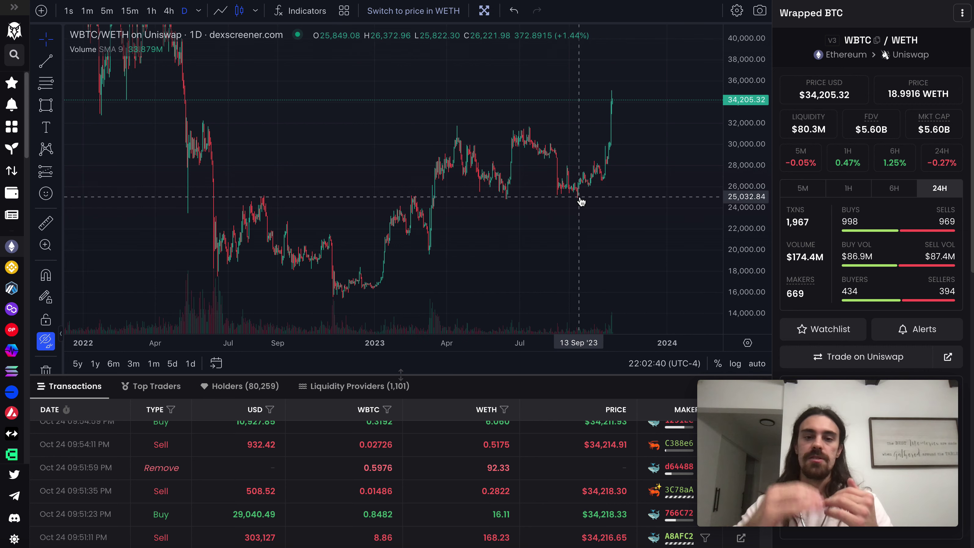
{"action": "left_click_drag", "start_coordinate": [502, 252], "coordinate": [510, 239]}
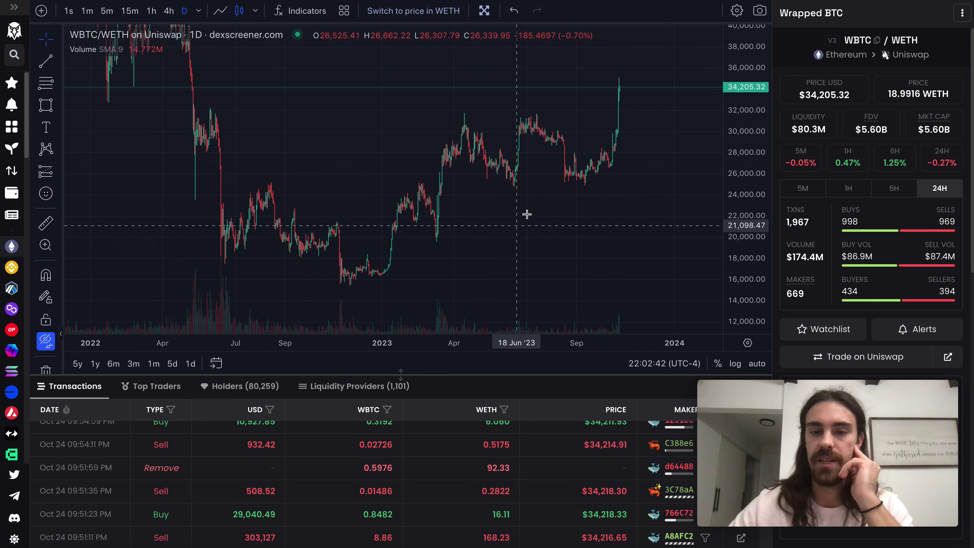
{"action": "scroll", "coordinate": [567, 191], "scroll_direction": "up", "scroll_amount": 3}
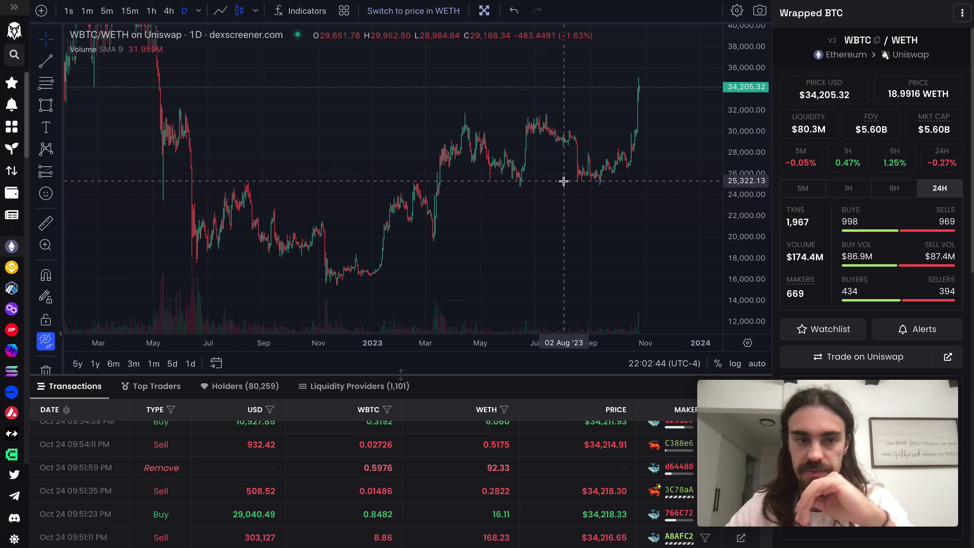
Expand the site navigation and search for "uniswap" pairs, browse the list, and refine the search to "uni".
{"action": "left_click", "coordinate": [15, 8]}
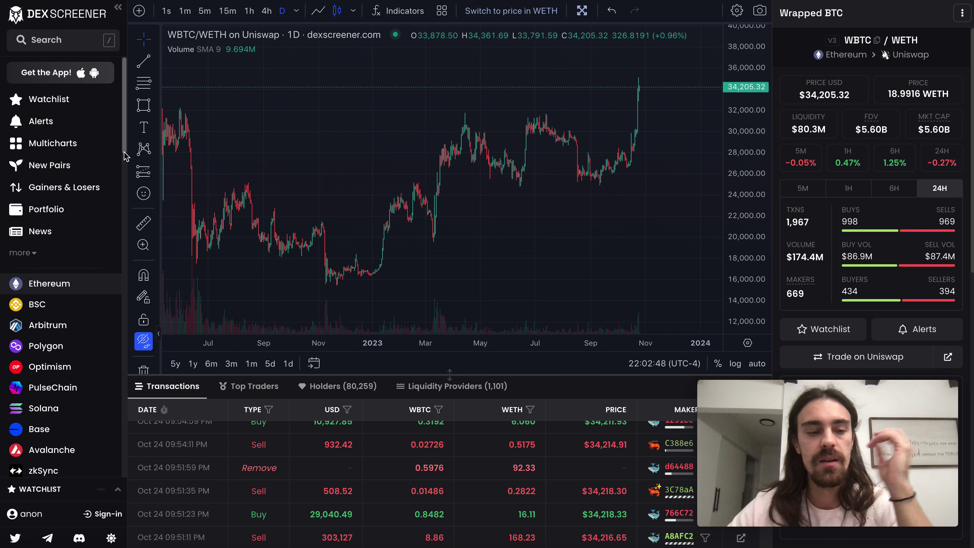
{"action": "left_click", "coordinate": [48, 45]}
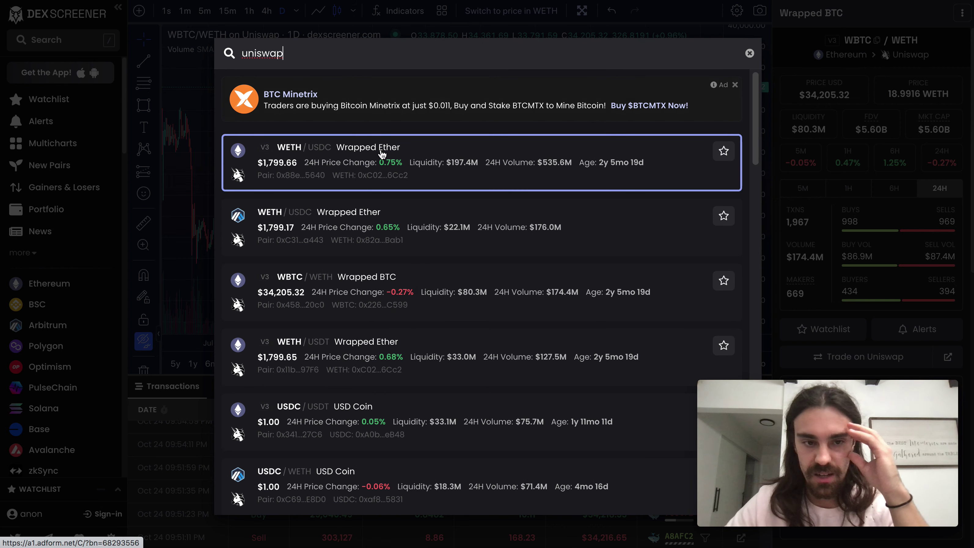
{"action": "scroll", "coordinate": [352, 355], "scroll_direction": "down", "scroll_amount": 2}
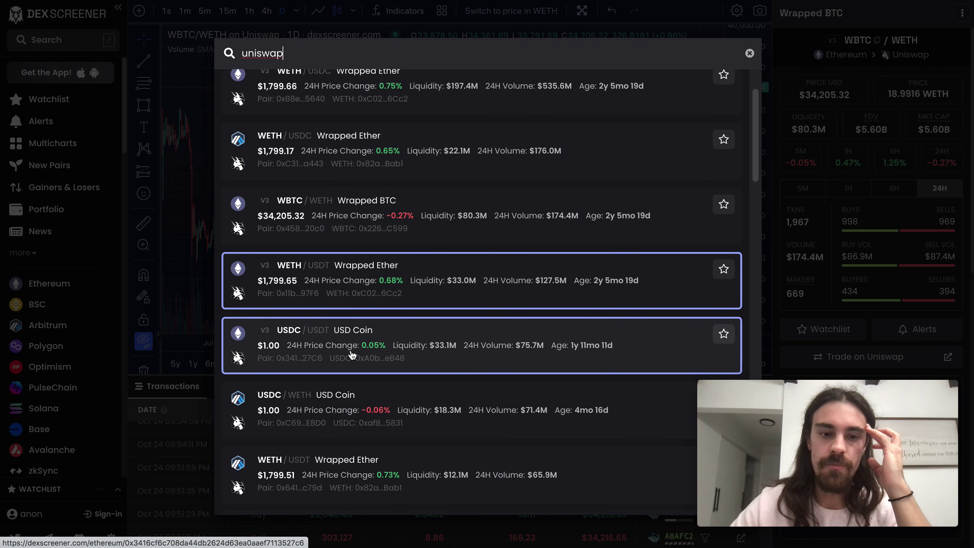
{"action": "scroll", "coordinate": [352, 355], "scroll_direction": "up", "scroll_amount": 2}
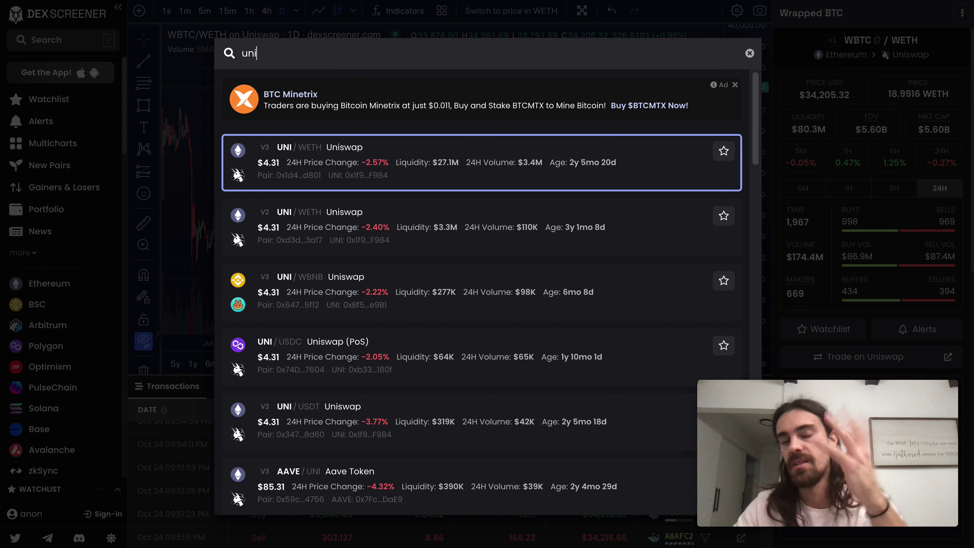
Open the Uniswap v3 UNI/WETH pair on Ethereum and examine its daily price history from the 2021 launch to October 2023.
{"action": "left_click", "coordinate": [309, 157]}
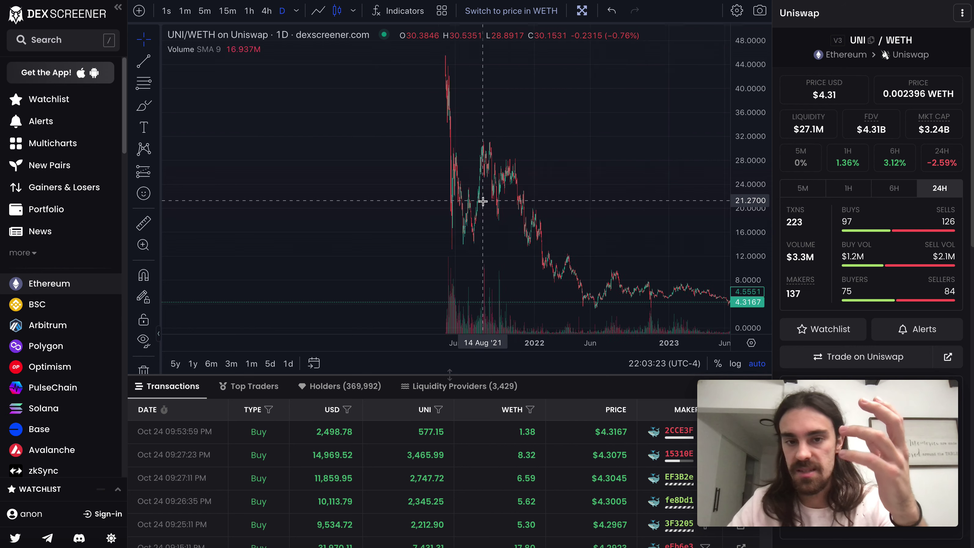
{"action": "scroll", "coordinate": [479, 202], "scroll_direction": "up", "scroll_amount": 5}
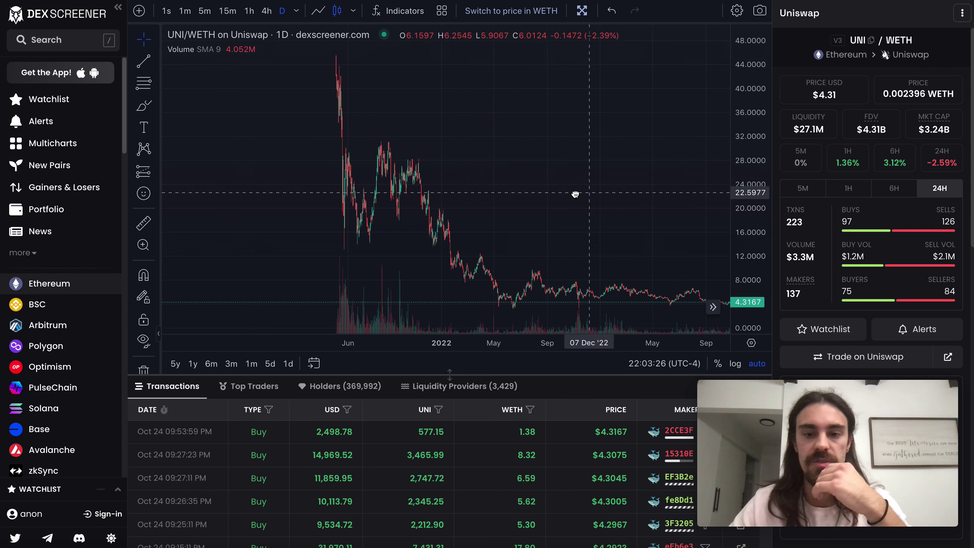
{"action": "left_click_drag", "start_coordinate": [586, 193], "coordinate": [495, 193]}
{"action": "left_click_drag", "start_coordinate": [740, 139], "coordinate": [740, 146]}
{"action": "left_click_drag", "start_coordinate": [655, 138], "coordinate": [654, 131]}
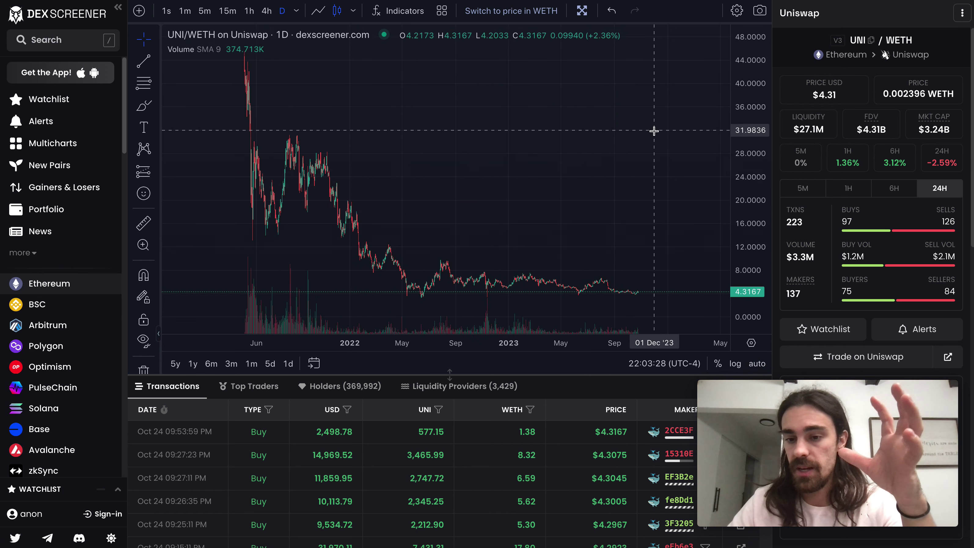
{"action": "left_click_drag", "start_coordinate": [768, 288], "coordinate": [754, 227]}
{"action": "left_click_drag", "start_coordinate": [653, 307], "coordinate": [647, 151]}
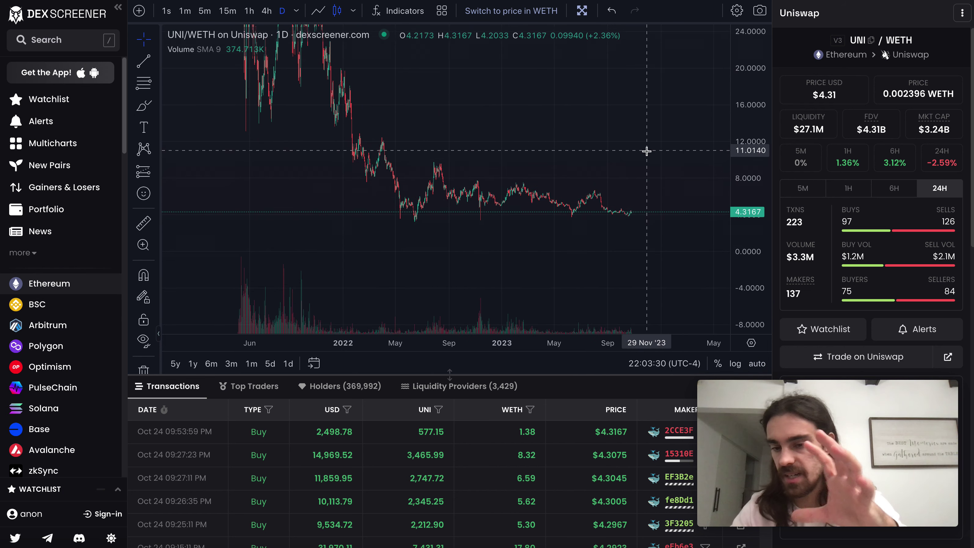
{"action": "left_click_drag", "start_coordinate": [764, 270], "coordinate": [747, 36]}
{"action": "left_click_drag", "start_coordinate": [684, 172], "coordinate": [672, 102]}
{"action": "scroll", "coordinate": [672, 102], "scroll_direction": "up", "scroll_amount": 3}
{"action": "left_click_drag", "start_coordinate": [641, 141], "coordinate": [598, 161]}
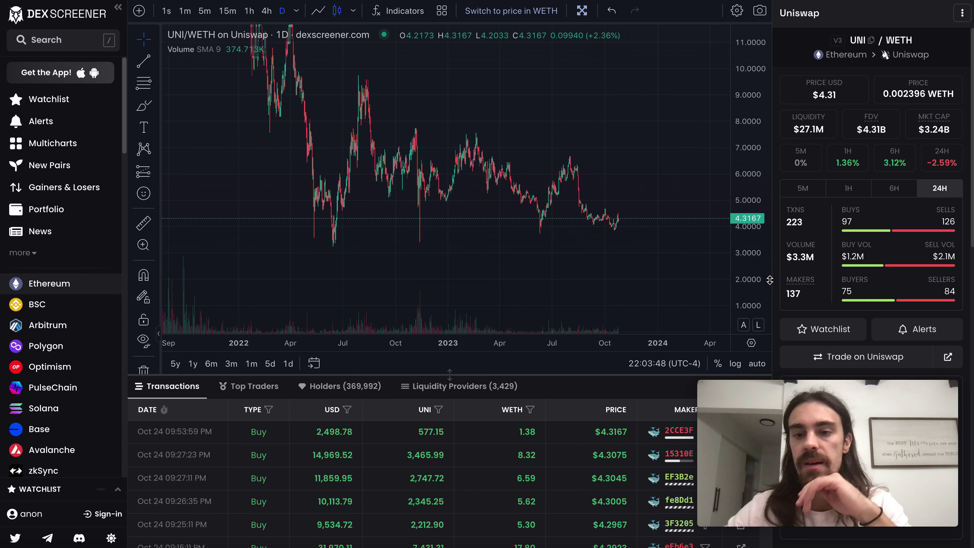
Try a support rectangle from 3 Apr '22 to 29 Mar '24 between about 3.76 and 4.07, and delete it.
{"action": "left_click_drag", "start_coordinate": [747, 283], "coordinate": [748, 281]}
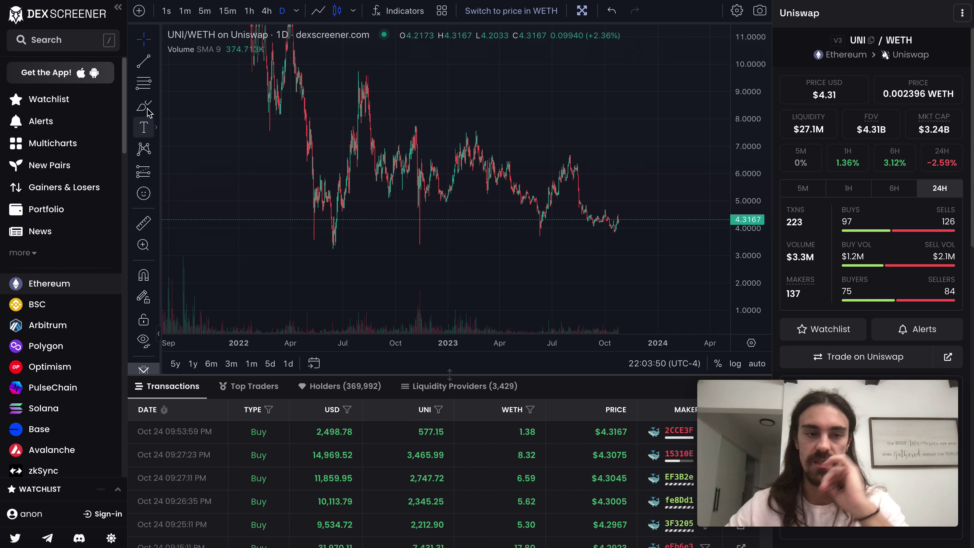
{"action": "left_click", "coordinate": [158, 104]}
{"action": "left_click", "coordinate": [193, 141]}
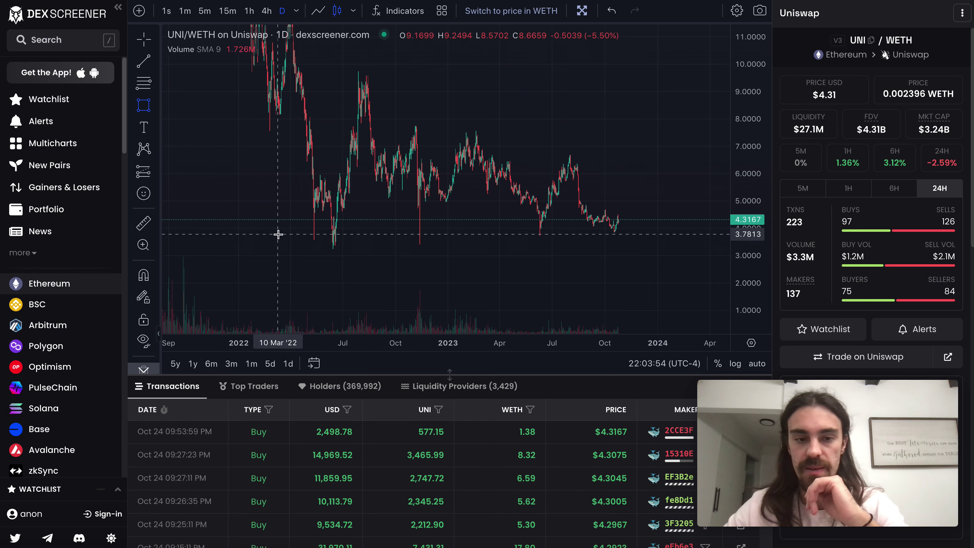
{"action": "left_click", "coordinate": [291, 234]}
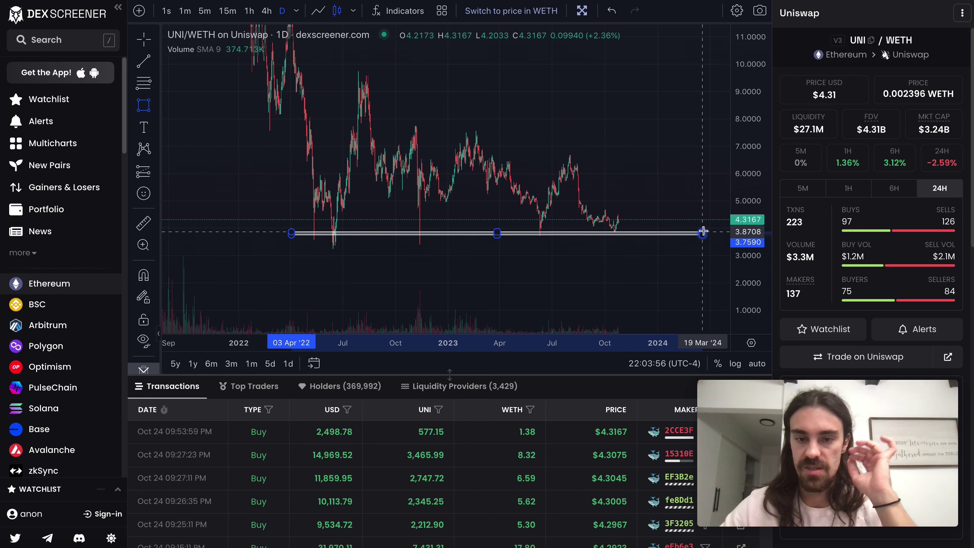
{"action": "left_click", "coordinate": [707, 227]}
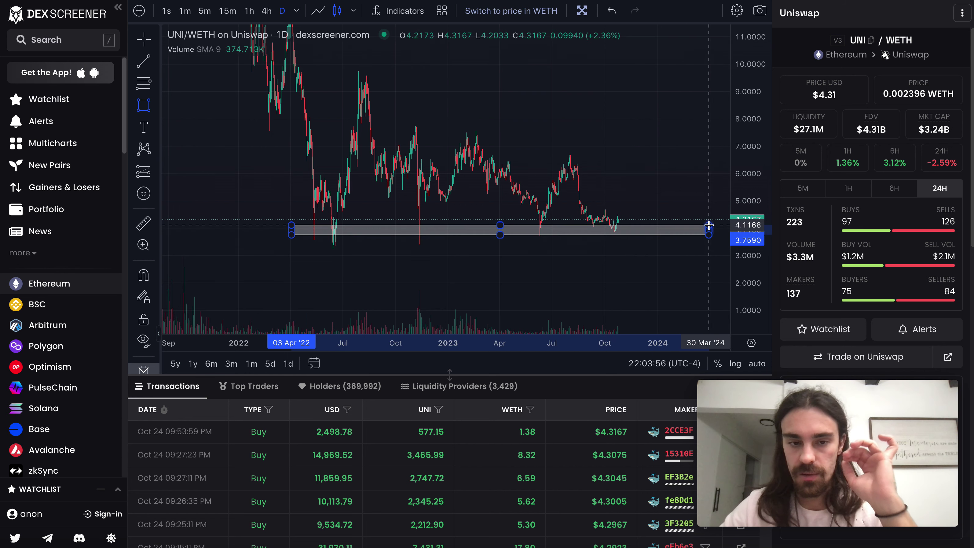
{"action": "left_click", "coordinate": [514, 230]}
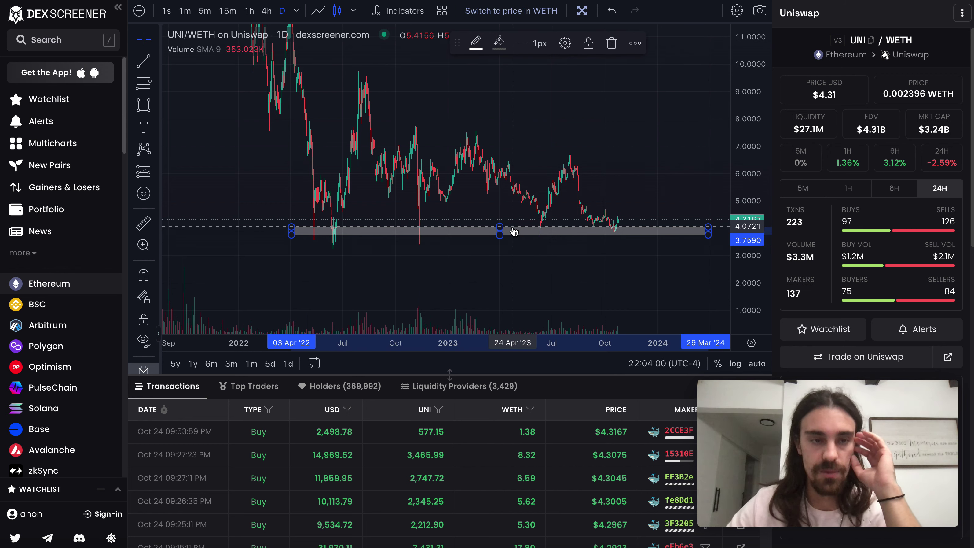
{"action": "key", "text": "Delete"}
Examine UNI's daily price action from the 2021 decline through the 2022 lows to the October 2023 candles.
{"action": "scroll", "coordinate": [522, 265], "scroll_direction": "down", "scroll_amount": 3}
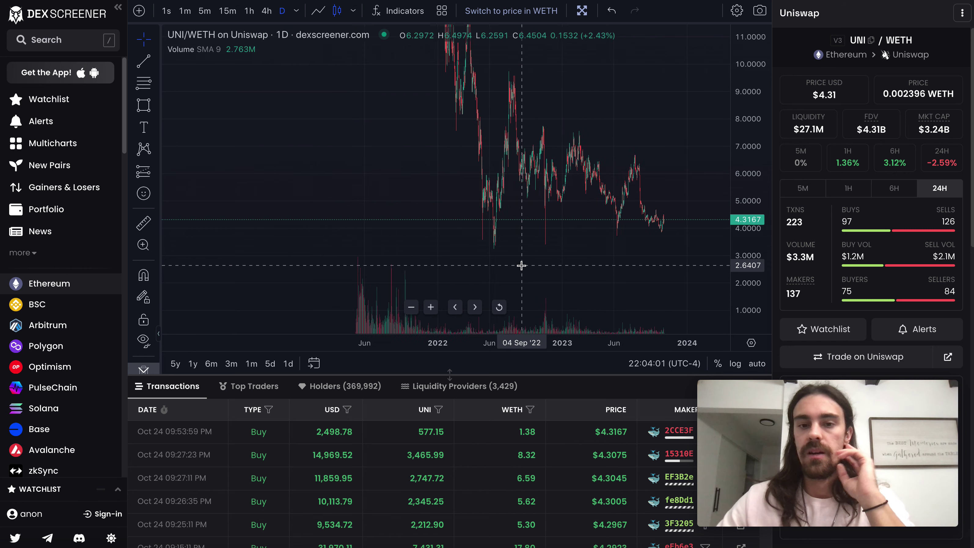
{"action": "scroll", "coordinate": [522, 265], "scroll_direction": "down", "scroll_amount": 1}
{"action": "left_click_drag", "start_coordinate": [748, 82], "coordinate": [748, 227]}
{"action": "left_click_drag", "start_coordinate": [655, 184], "coordinate": [635, 277]}
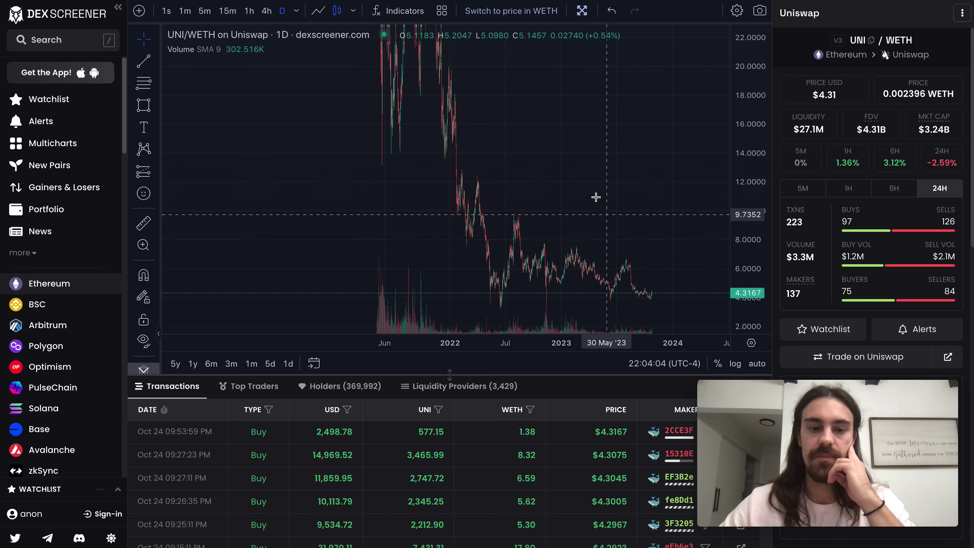
{"action": "left_click_drag", "start_coordinate": [759, 215], "coordinate": [755, 59]}
{"action": "left_click_drag", "start_coordinate": [652, 188], "coordinate": [629, 102]}
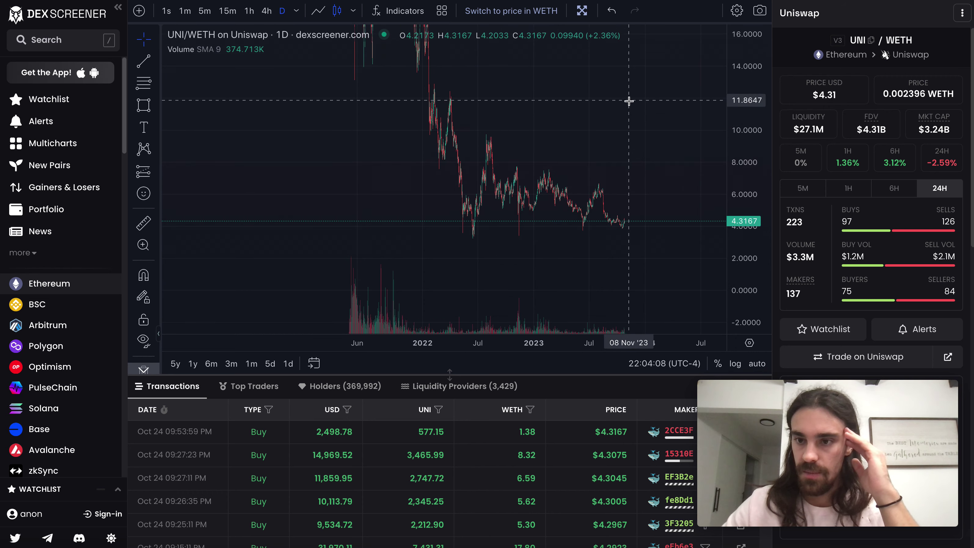
{"action": "scroll", "coordinate": [624, 211], "scroll_direction": "up", "scroll_amount": 3}
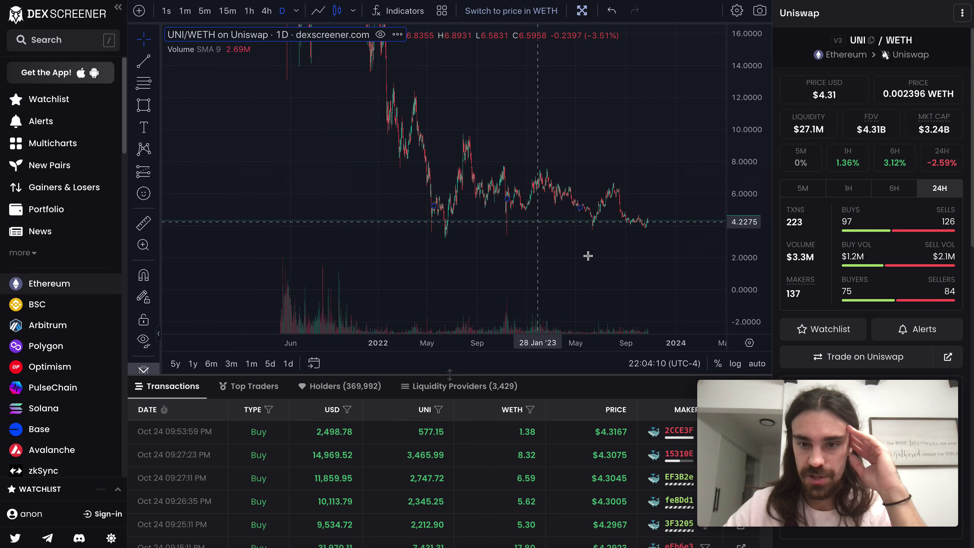
{"action": "left_click_drag", "start_coordinate": [649, 288], "coordinate": [617, 262]}
{"action": "left_click_drag", "start_coordinate": [751, 308], "coordinate": [748, 203]}
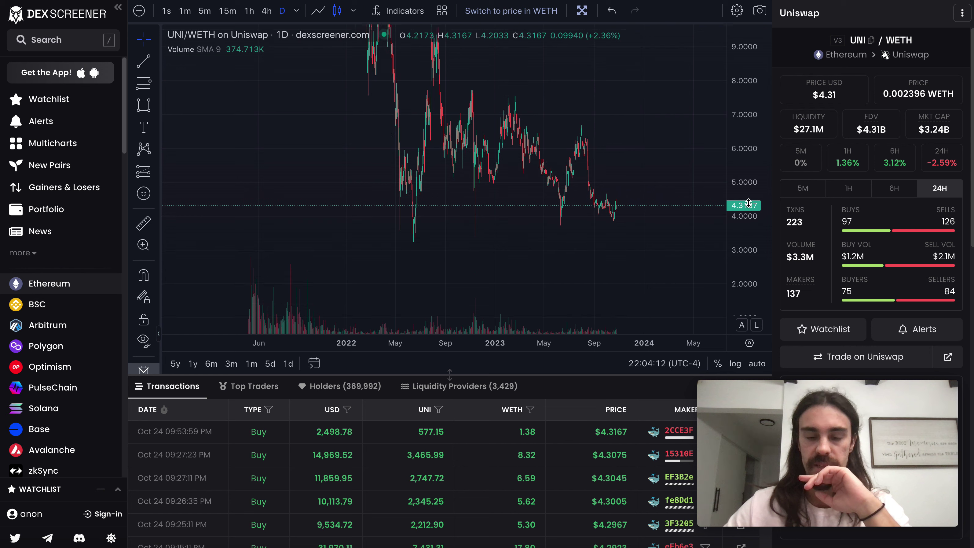
{"action": "scroll", "coordinate": [609, 255], "scroll_direction": "up", "scroll_amount": 2}
{"action": "left_click_drag", "start_coordinate": [742, 113], "coordinate": [754, 183]}
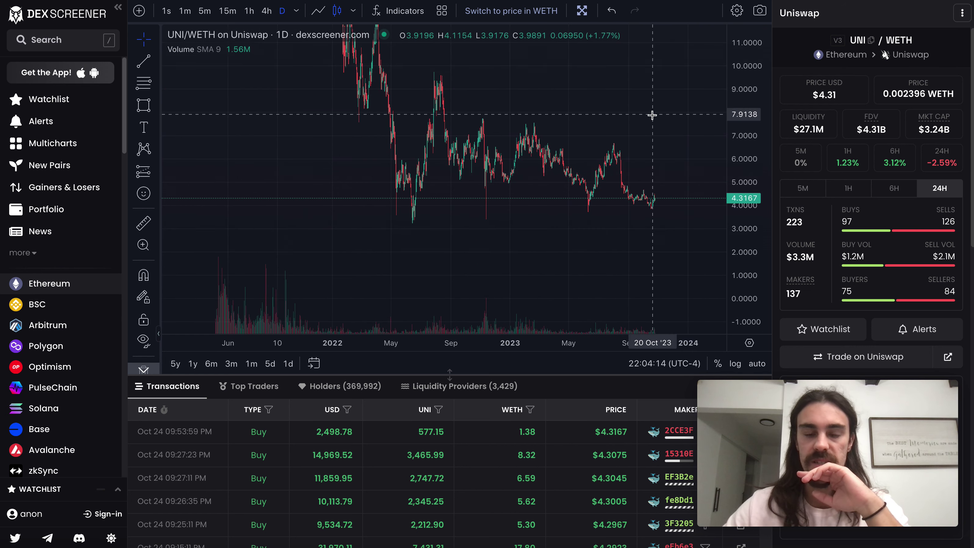
{"action": "left_click_drag", "start_coordinate": [652, 115], "coordinate": [625, 151]}
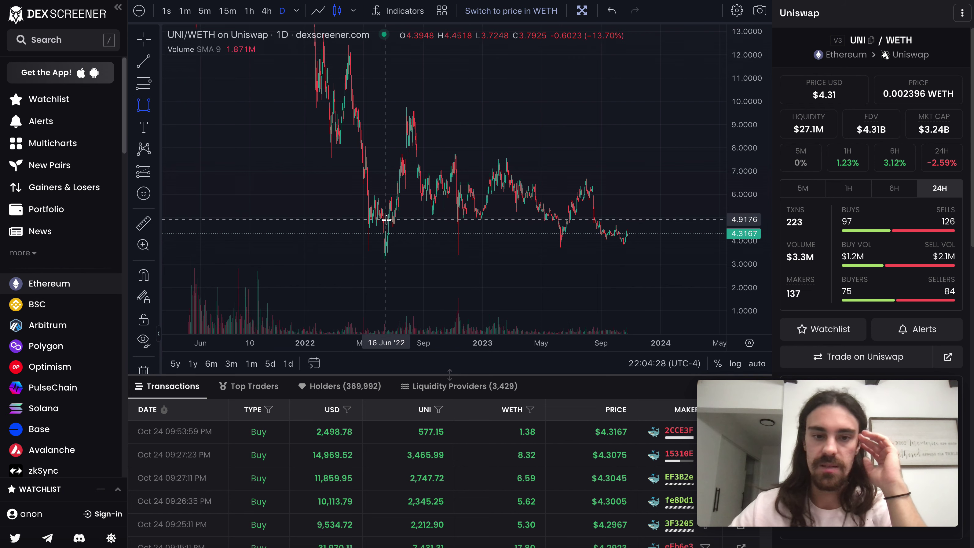
Try a horizontal support rectangle from 21 Apr '22 to 11 Apr '24 between about 3.87 and 4.13, and delete it.
{"action": "mouse_move", "coordinate": [358, 244]}
{"action": "left_mouse_down"}
{"action": "mouse_move", "coordinate": [456, 283]}
{"action": "mouse_move", "coordinate": [711, 278]}
{"action": "mouse_move", "coordinate": [722, 261]}
{"action": "mouse_move", "coordinate": [714, 240]}
{"action": "left_mouse_up"}
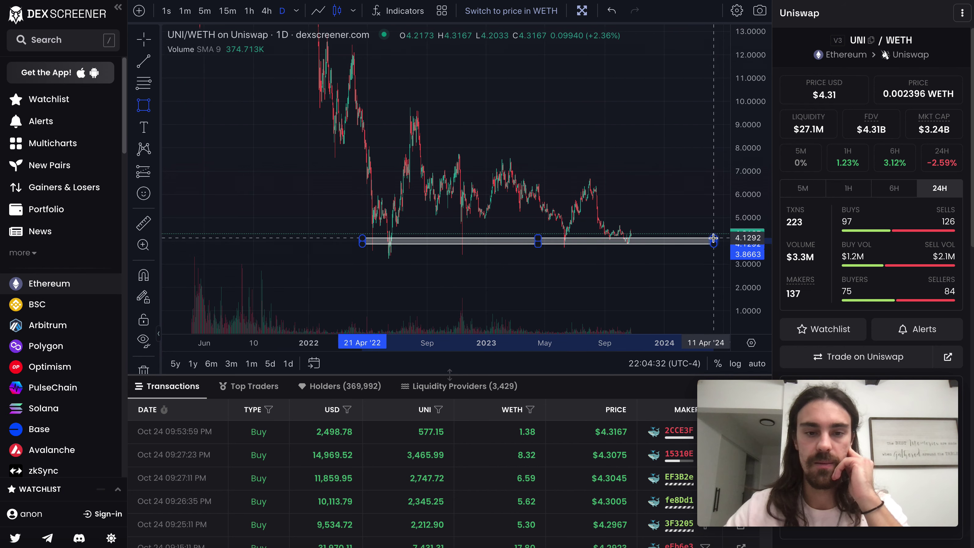
{"action": "left_click", "coordinate": [614, 262]}
{"action": "left_click_drag", "start_coordinate": [579, 222], "coordinate": [580, 212]}
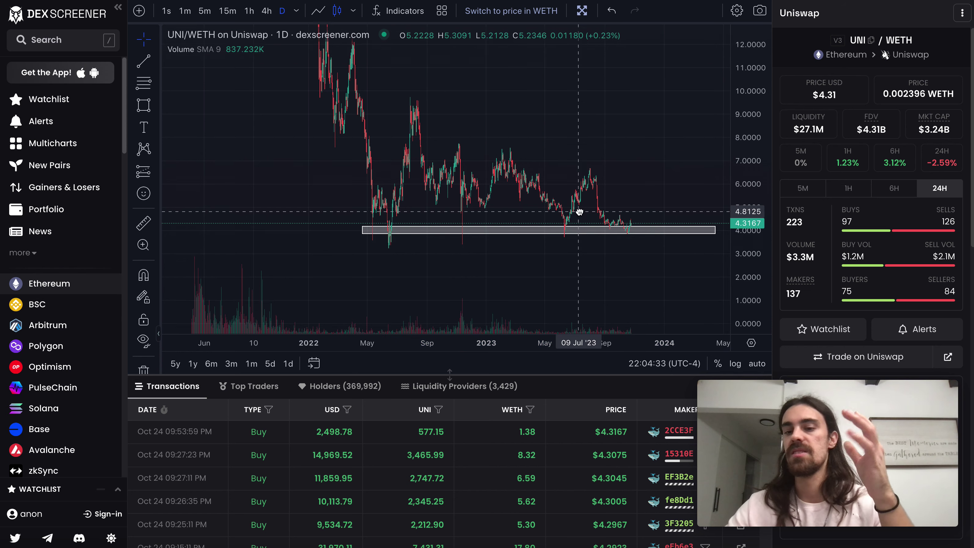
{"action": "left_click_drag", "start_coordinate": [753, 282], "coordinate": [738, 245]}
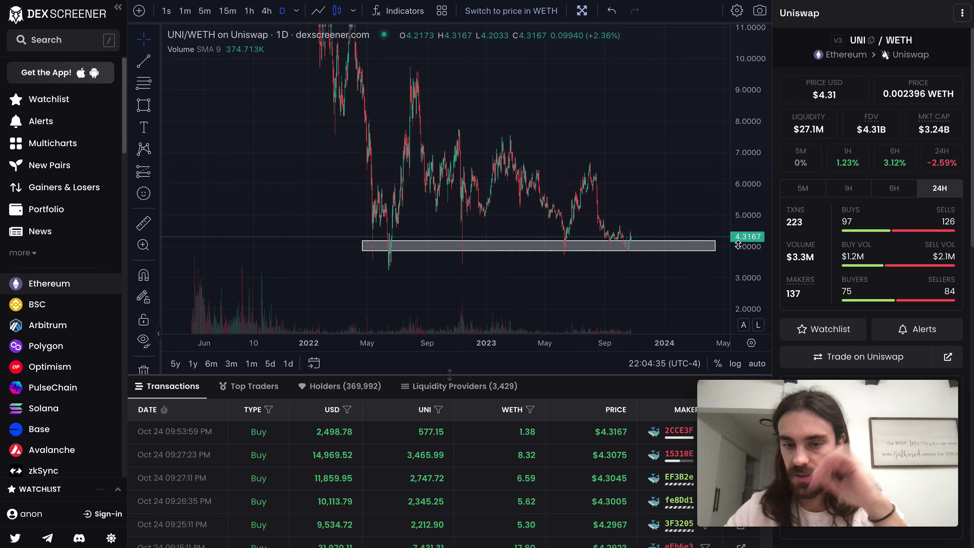
{"action": "left_click", "coordinate": [472, 247]}
{"action": "key", "text": "Delete"}
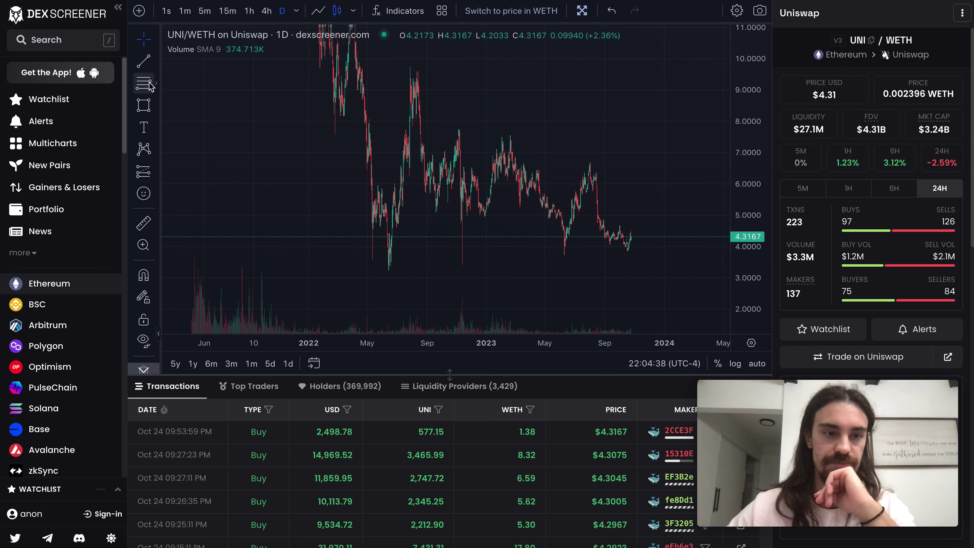
Draw a trend line under the price lows from 20 Apr '22 at about 3.59 to 12 Feb '24 at about 3.53.
{"action": "left_click", "coordinate": [155, 82]}
{"action": "left_click", "coordinate": [151, 78]}
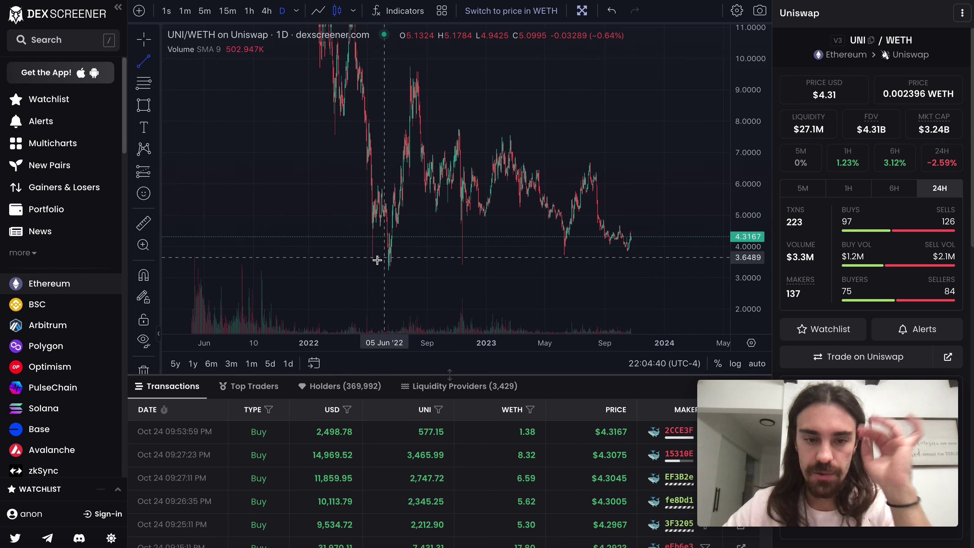
{"action": "left_click", "coordinate": [362, 259]}
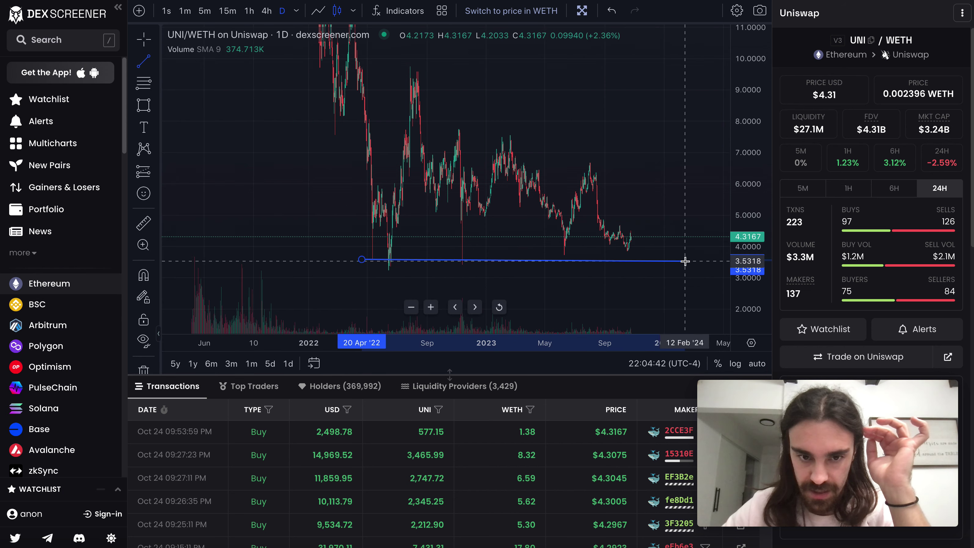
{"action": "left_click", "coordinate": [670, 211]}
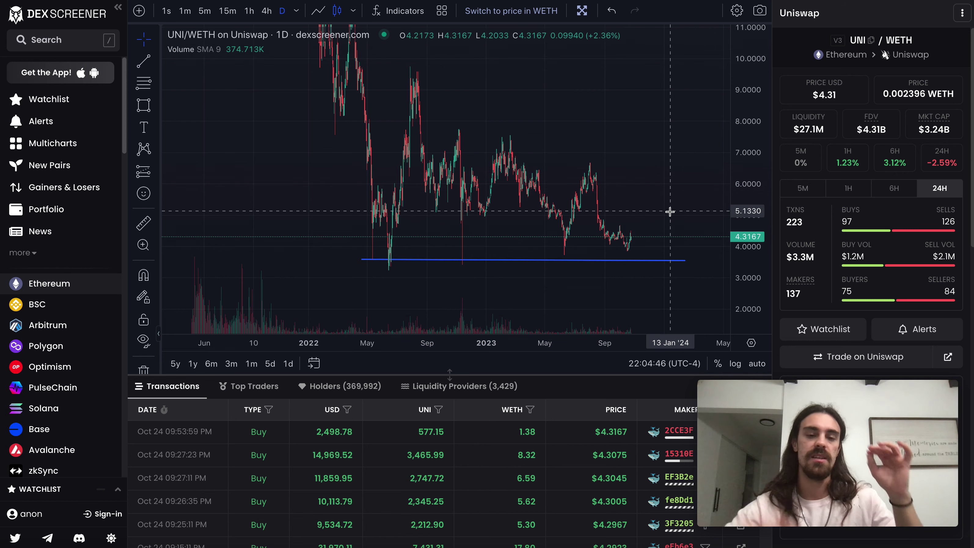
{"action": "left_click_drag", "start_coordinate": [515, 277], "coordinate": [500, 229]}
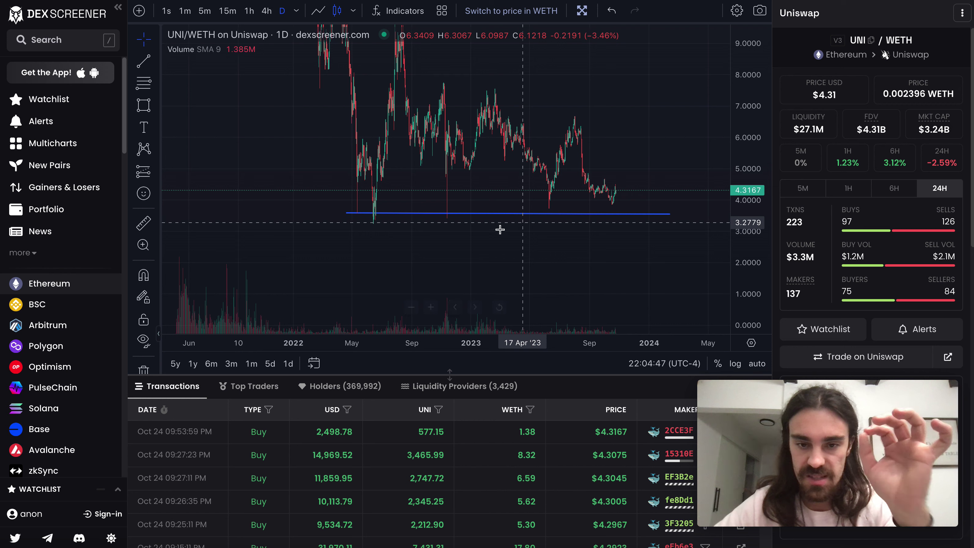
Tilt the trend line upward along the rising lows, from 17 May '22 at about 3.30 to 24 Feb '24 at about 3.90.
{"action": "left_click", "coordinate": [443, 214]}
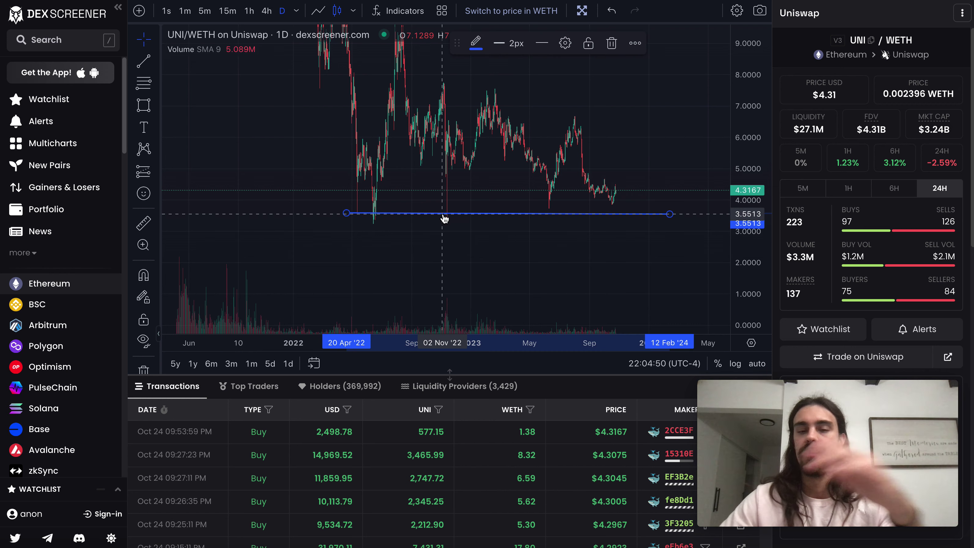
{"action": "left_click_drag", "start_coordinate": [672, 217], "coordinate": [672, 207]}
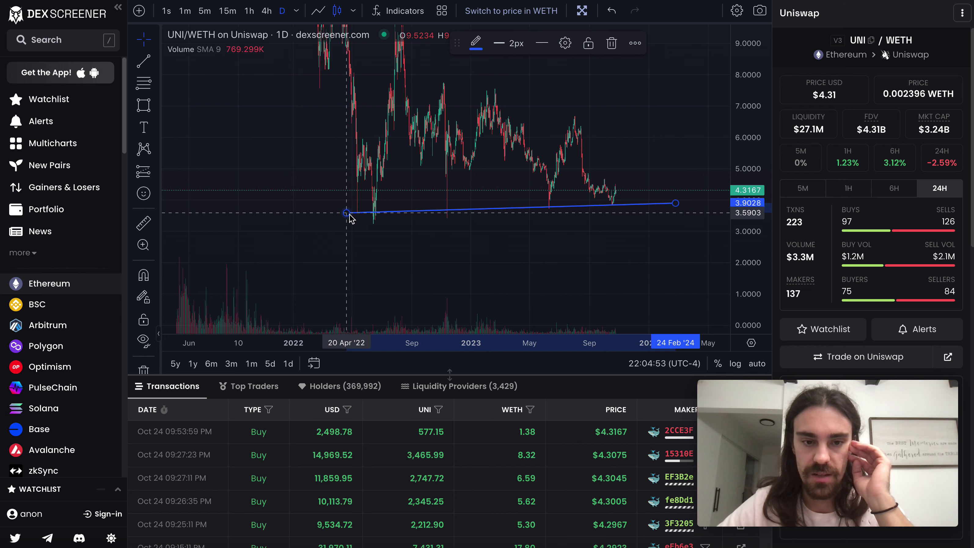
{"action": "left_click", "coordinate": [510, 257]}
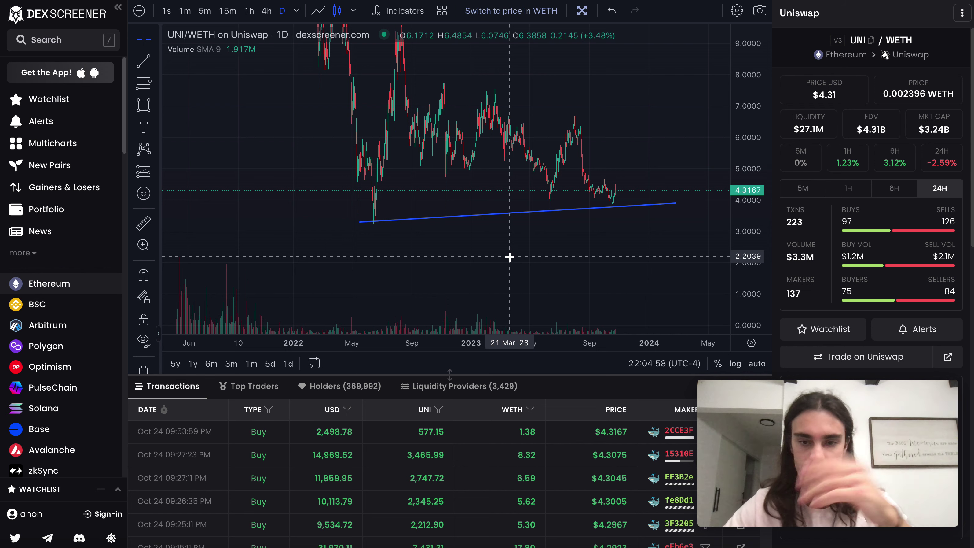
Delete the tilted trend line under the price lows.
{"action": "scroll", "coordinate": [509, 256], "scroll_direction": "up", "scroll_amount": 1}
{"action": "left_click", "coordinate": [520, 212]}
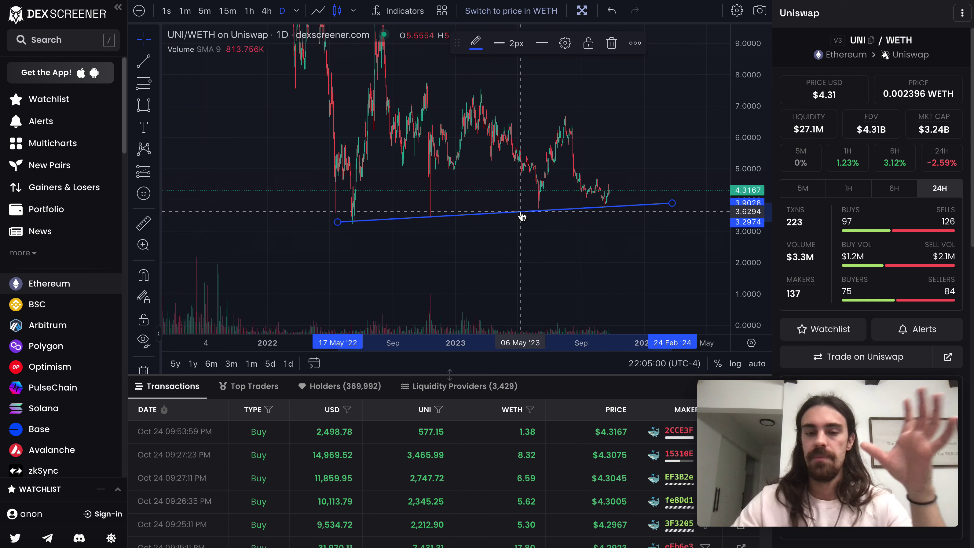
{"action": "key", "text": "Delete"}
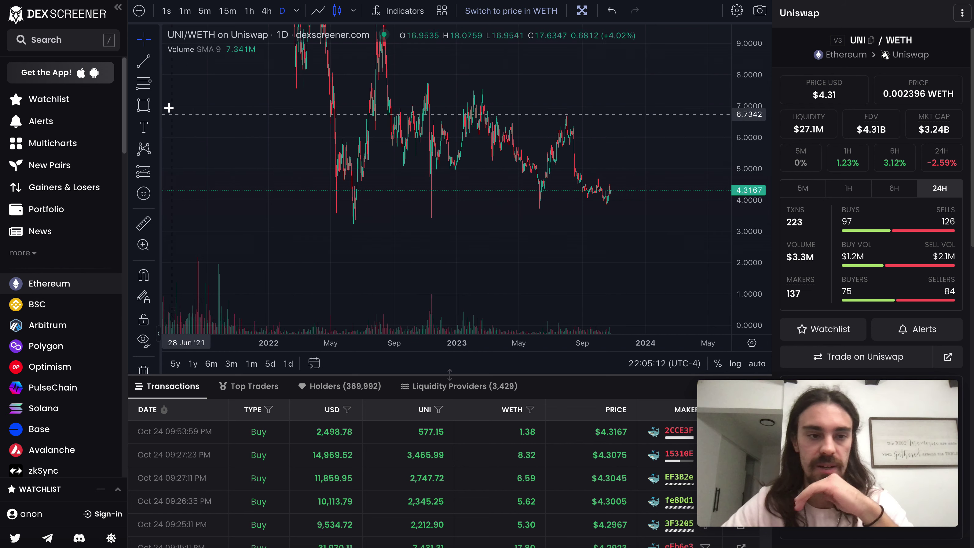
Draw a thin Rotated Rectangle along the rising lows from 10 May '22 at about 3.36 to early April 2024 at about 4.20.
{"action": "left_click", "coordinate": [158, 87]}
{"action": "left_click", "coordinate": [159, 88]}
{"action": "left_click", "coordinate": [158, 107]}
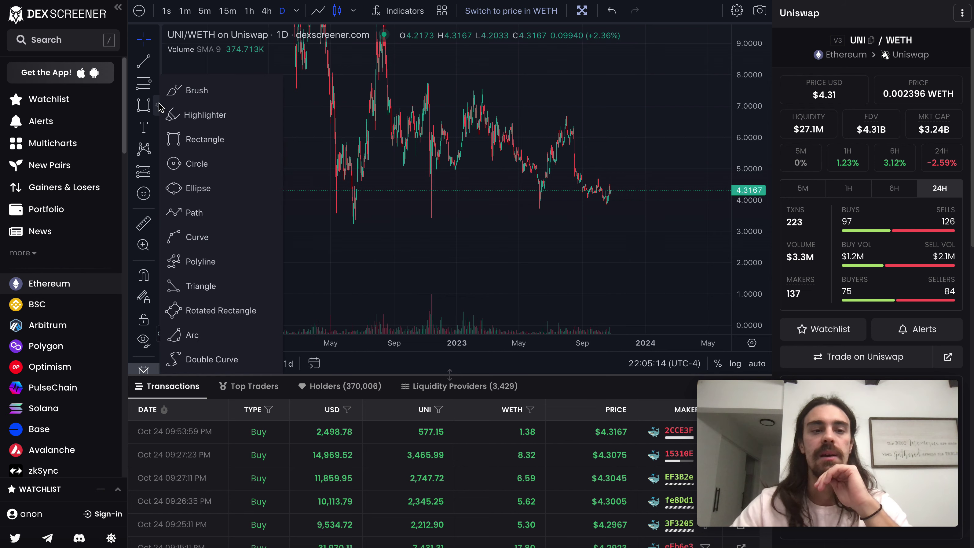
{"action": "left_click", "coordinate": [199, 311]}
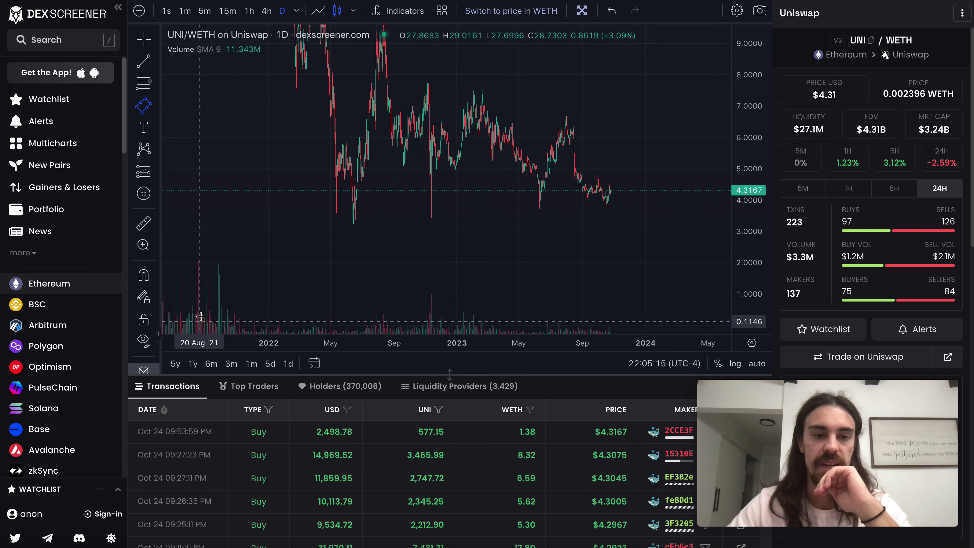
{"action": "left_click", "coordinate": [335, 220]}
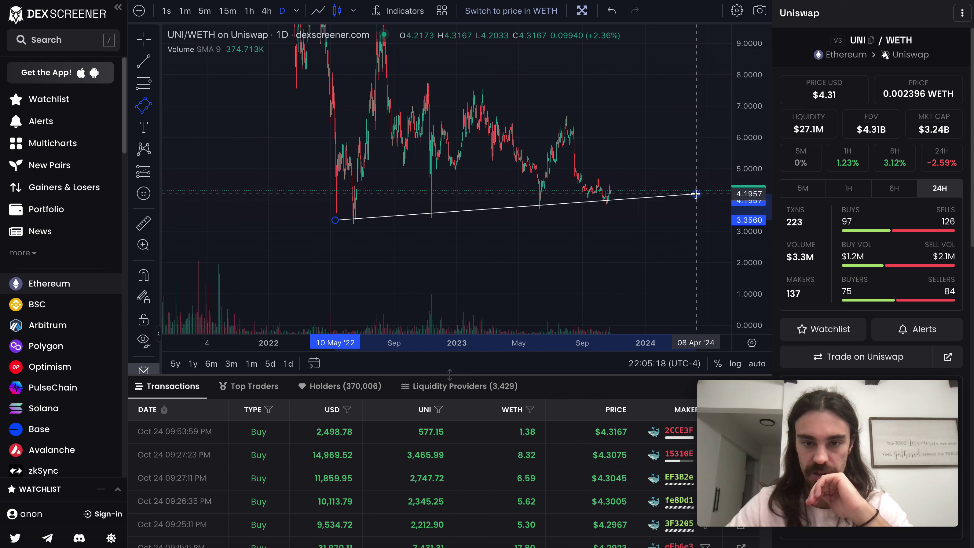
{"action": "left_click", "coordinate": [694, 192]}
{"action": "left_click", "coordinate": [693, 197]}
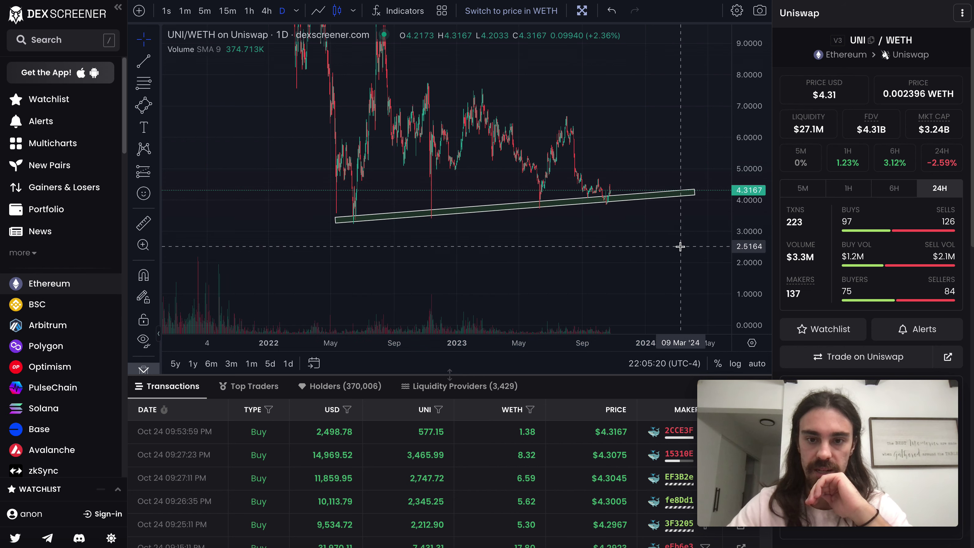
{"action": "scroll", "coordinate": [680, 247], "scroll_direction": "down", "scroll_amount": 5}
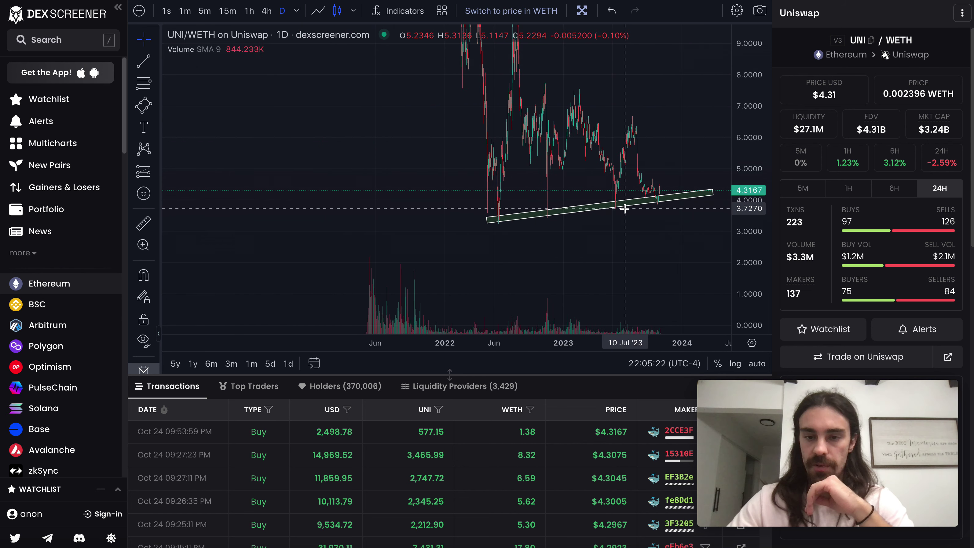
Replace the rising rotated rectangle with a thin horizontal Rectangle along the lows, from 29 Apr '22 to 22 Apr '24 between about 3.7 and 4.0.
{"action": "key", "text": "Delete"}
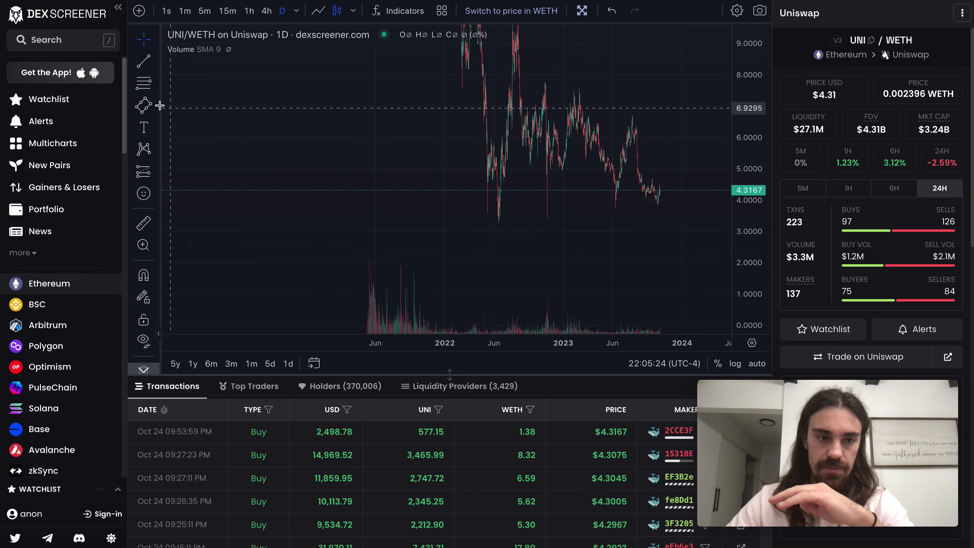
{"action": "left_click", "coordinate": [158, 106]}
{"action": "left_click", "coordinate": [188, 134]}
{"action": "scroll", "coordinate": [428, 172], "scroll_direction": "up", "scroll_amount": 3}
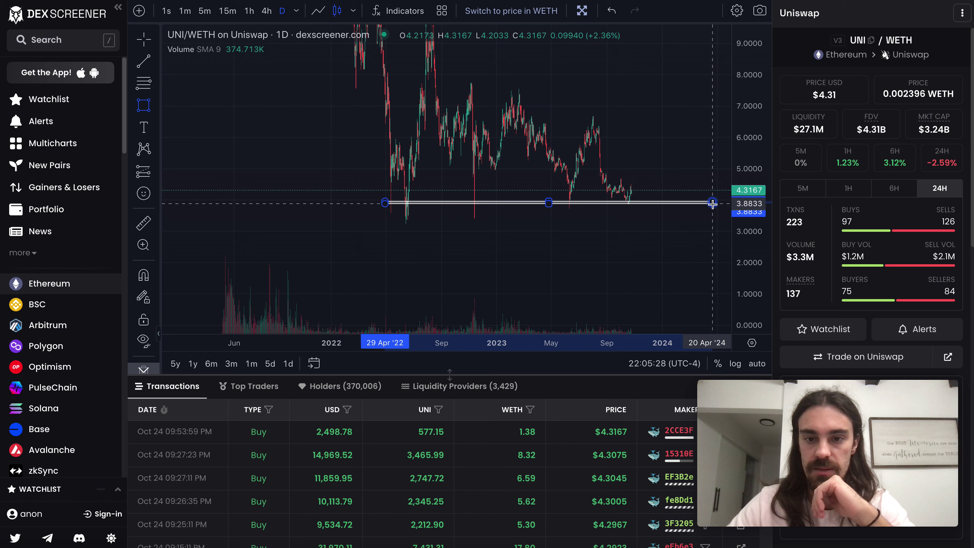
{"action": "left_click", "coordinate": [644, 255]}
Trace the falling price swings from early 2022 with two freehand Brush strokes, extending the second below the support zone to about 2.2 on 18 Feb '24.
{"action": "scroll", "coordinate": [641, 254], "scroll_direction": "up", "scroll_amount": 3}
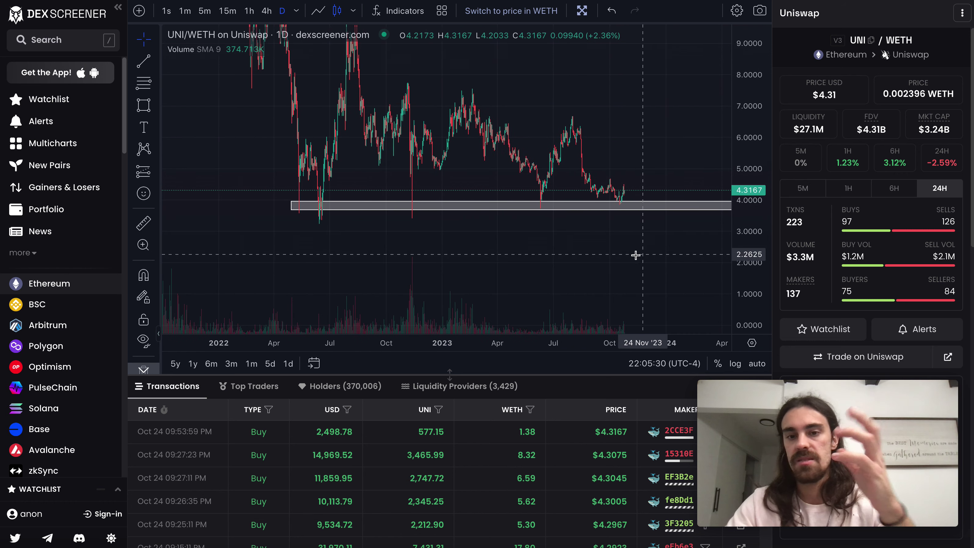
{"action": "scroll", "coordinate": [594, 254], "scroll_direction": "right", "scroll_amount": 2}
{"action": "scroll", "coordinate": [499, 211], "scroll_direction": "down", "scroll_amount": 5}
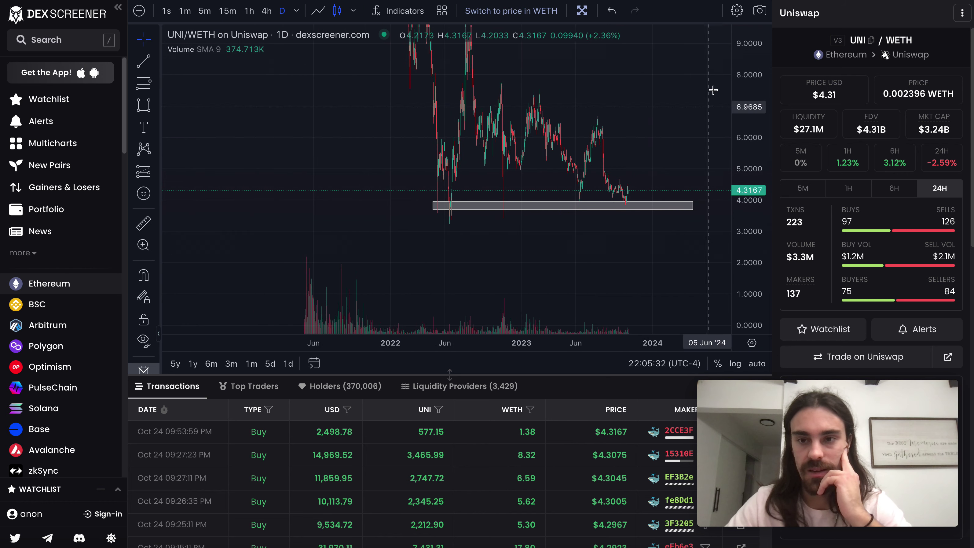
{"action": "left_click_drag", "start_coordinate": [677, 147], "coordinate": [643, 214]}
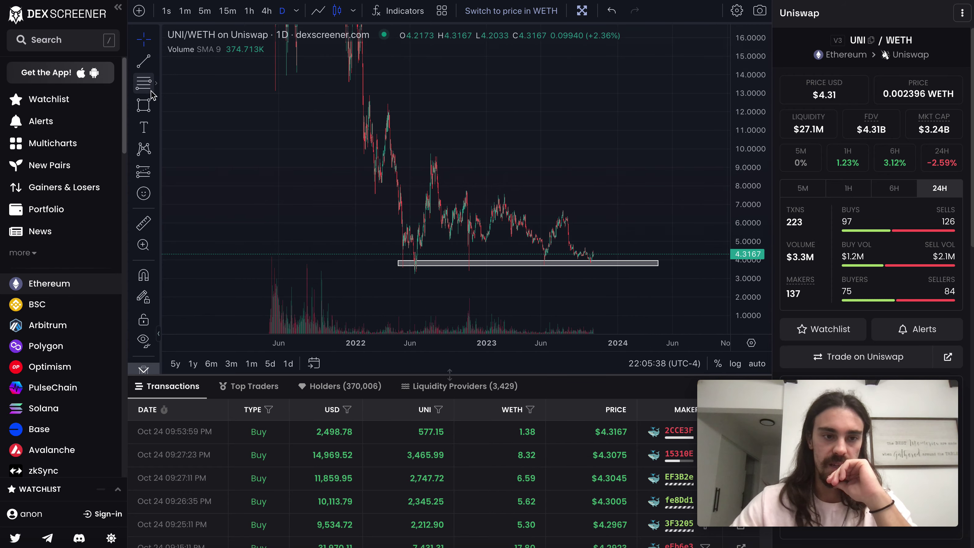
{"action": "left_click", "coordinate": [158, 106]}
{"action": "left_click", "coordinate": [192, 234]}
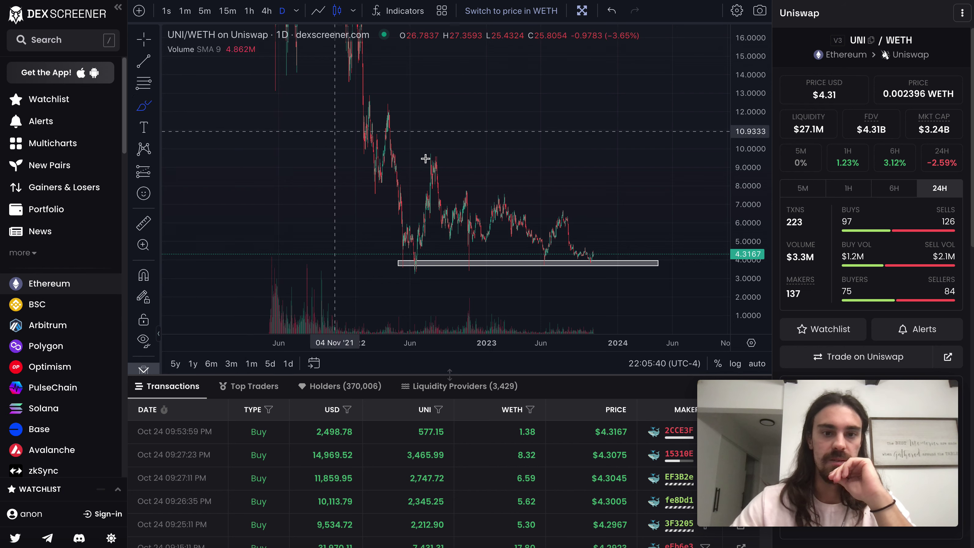
{"action": "left_click", "coordinate": [372, 110]}
{"action": "left_click", "coordinate": [383, 135]}
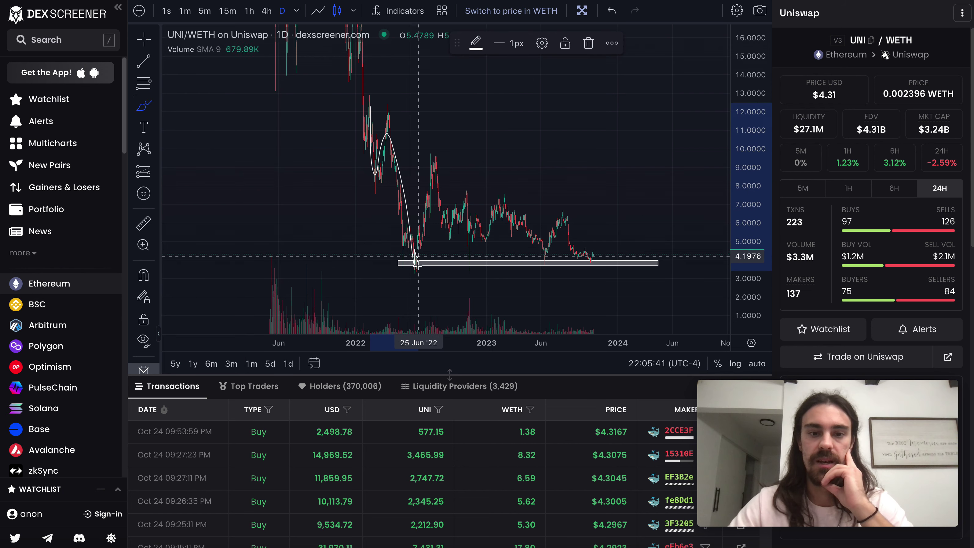
{"action": "left_click", "coordinate": [429, 175]}
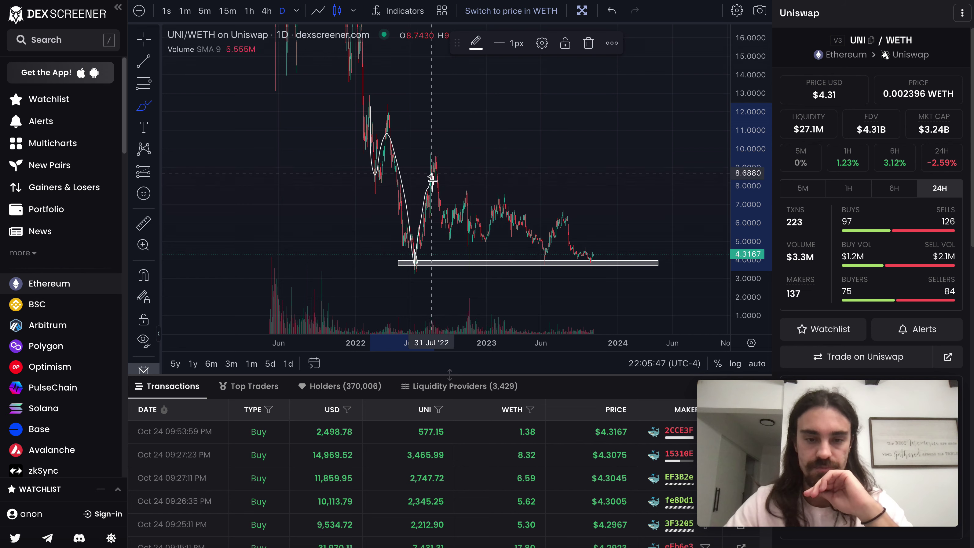
{"action": "double_click", "coordinate": [463, 197]}
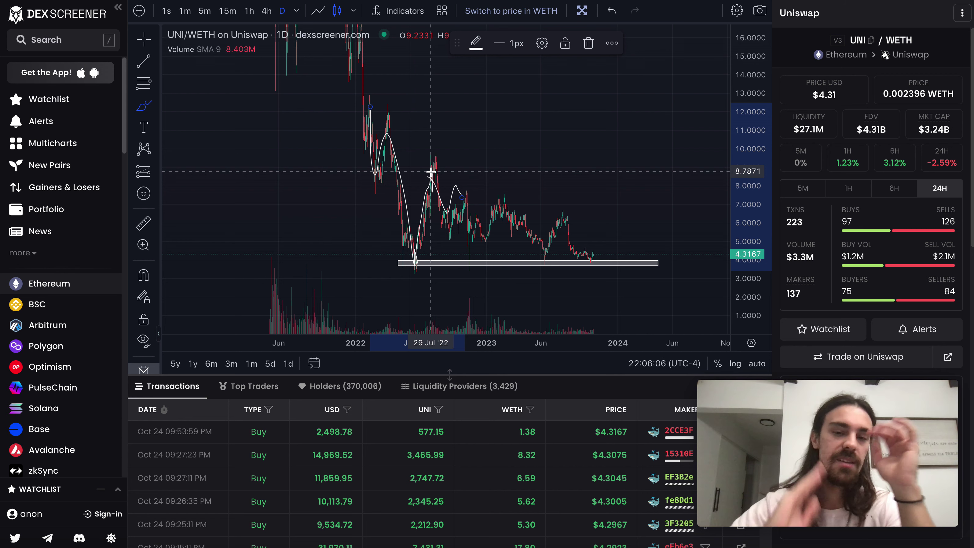
{"action": "mouse_move", "coordinate": [370, 112]}
{"action": "left_mouse_down"}
{"action": "mouse_move", "coordinate": [377, 165]}
{"action": "mouse_move", "coordinate": [390, 114]}
{"action": "mouse_move", "coordinate": [403, 195]}
{"action": "left_mouse_up"}
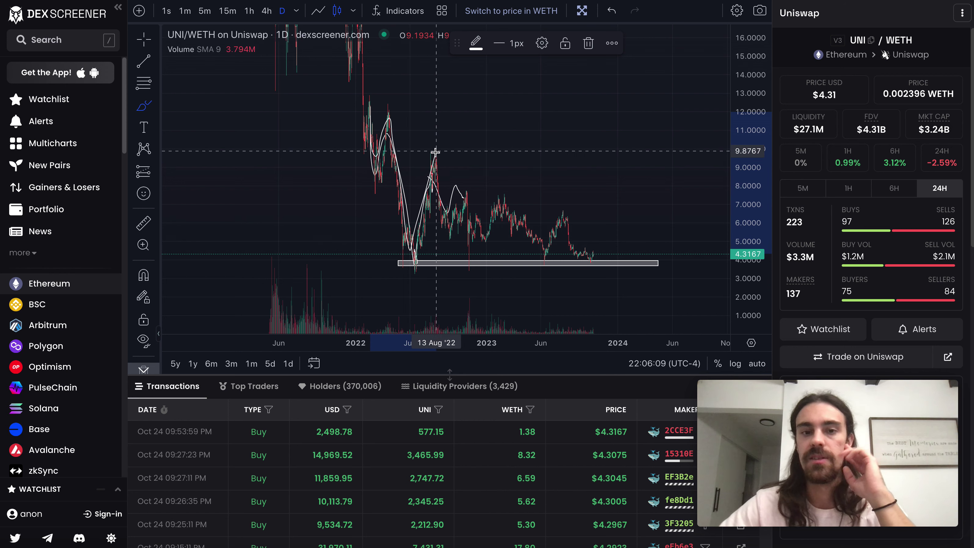
{"action": "mouse_move", "coordinate": [436, 152]}
{"action": "left_mouse_down"}
{"action": "mouse_move", "coordinate": [455, 243]}
{"action": "mouse_move", "coordinate": [464, 201]}
{"action": "mouse_move", "coordinate": [476, 256]}
{"action": "mouse_move", "coordinate": [497, 209]}
{"action": "mouse_move", "coordinate": [541, 251]}
{"action": "mouse_move", "coordinate": [560, 212]}
{"action": "mouse_move", "coordinate": [587, 256]}
{"action": "mouse_move", "coordinate": [601, 233]}
{"action": "mouse_move", "coordinate": [610, 263]}
{"action": "mouse_move", "coordinate": [622, 246]}
{"action": "mouse_move", "coordinate": [635, 293]}
{"action": "left_mouse_up"}
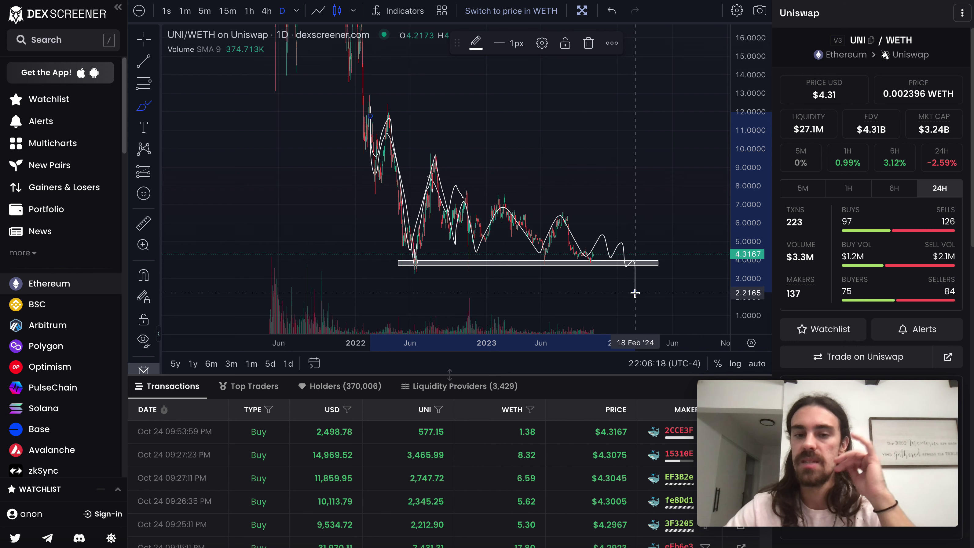
Delete both freehand brush strokes from the chart, keeping the horizontal support rectangle.
{"action": "left_click_drag", "start_coordinate": [552, 343], "coordinate": [570, 344]}
{"action": "key", "text": "Delete"}
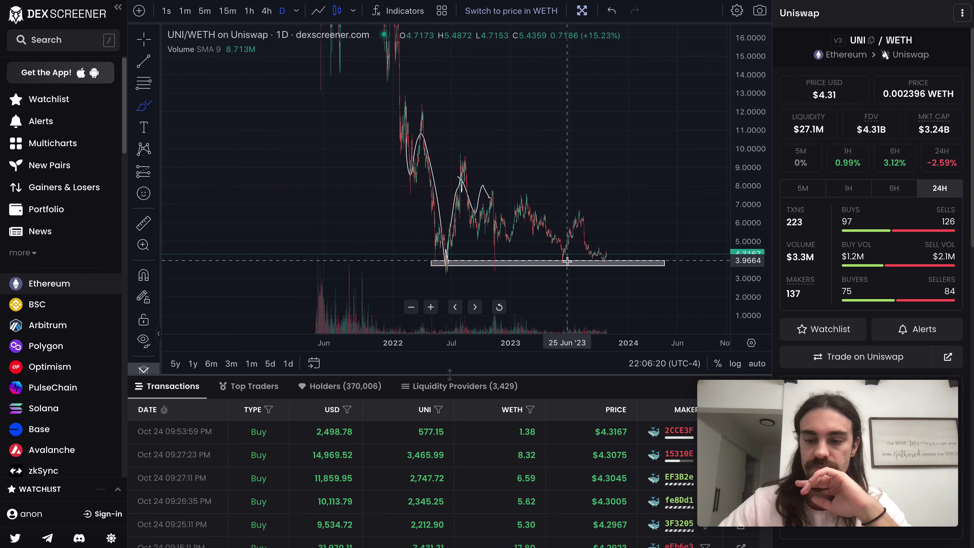
{"action": "scroll", "coordinate": [567, 261], "scroll_direction": "right", "scroll_amount": 2}
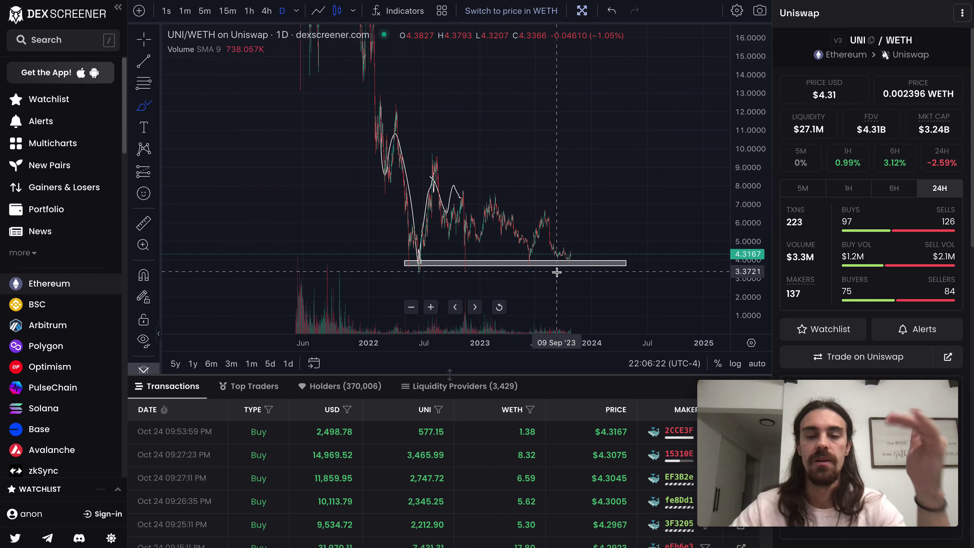
{"action": "scroll", "coordinate": [557, 272], "scroll_direction": "up", "scroll_amount": 1}
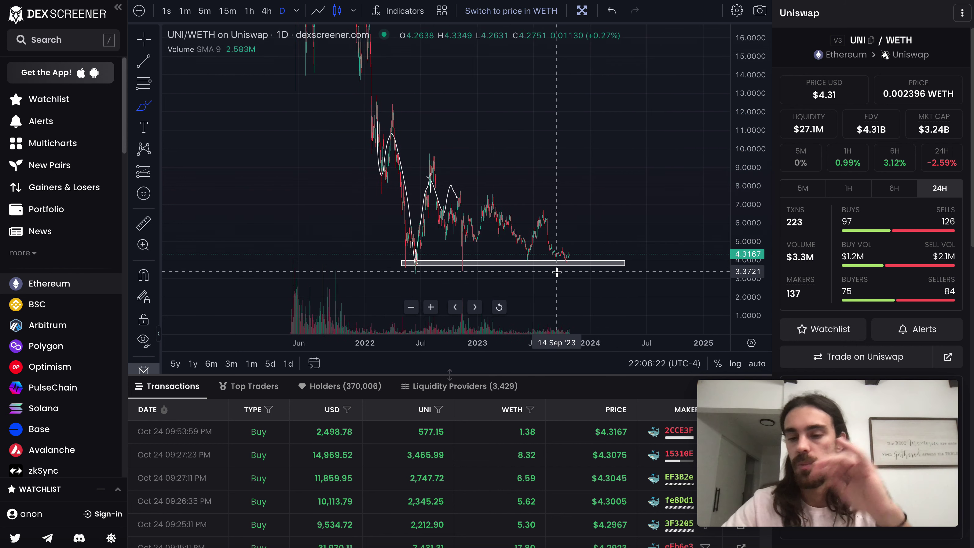
{"action": "left_click", "coordinate": [136, 40]}
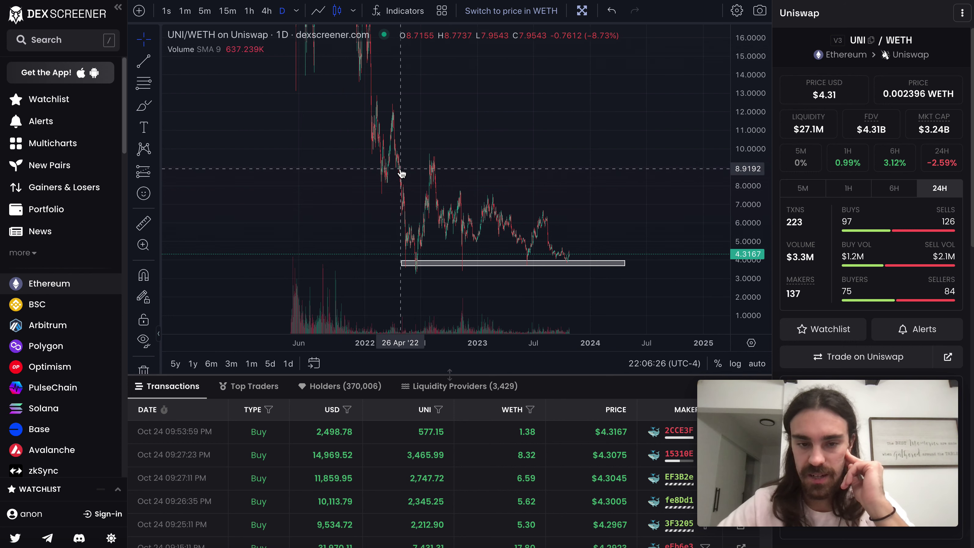
Draw a thin Rotated Rectangle along the falling highs from 24 Jun '22 at about 9.9 to 3 Aug '24 at about 3.3.
{"action": "scroll", "coordinate": [538, 221], "scroll_direction": "up", "scroll_amount": 1}
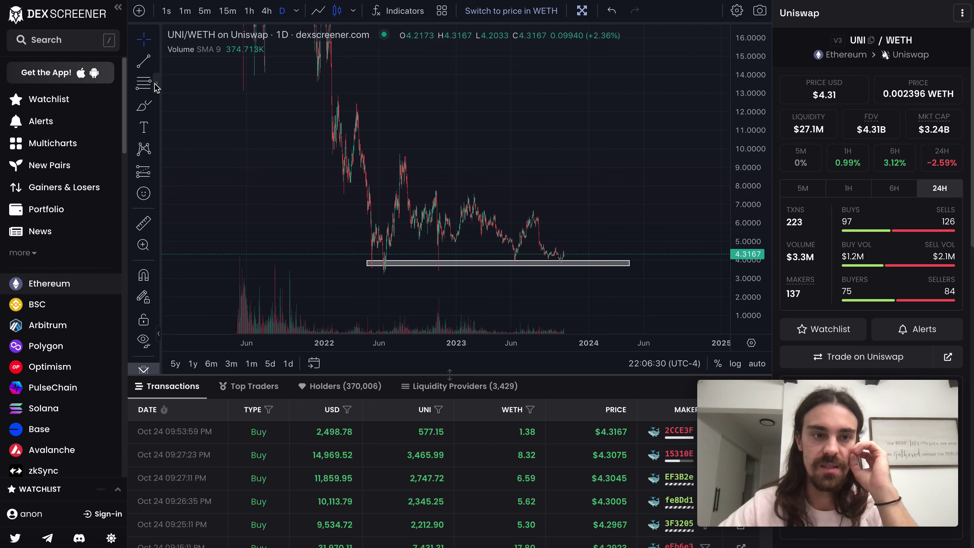
{"action": "left_click", "coordinate": [155, 85]}
{"action": "left_click", "coordinate": [154, 84]}
{"action": "left_click", "coordinate": [156, 106]}
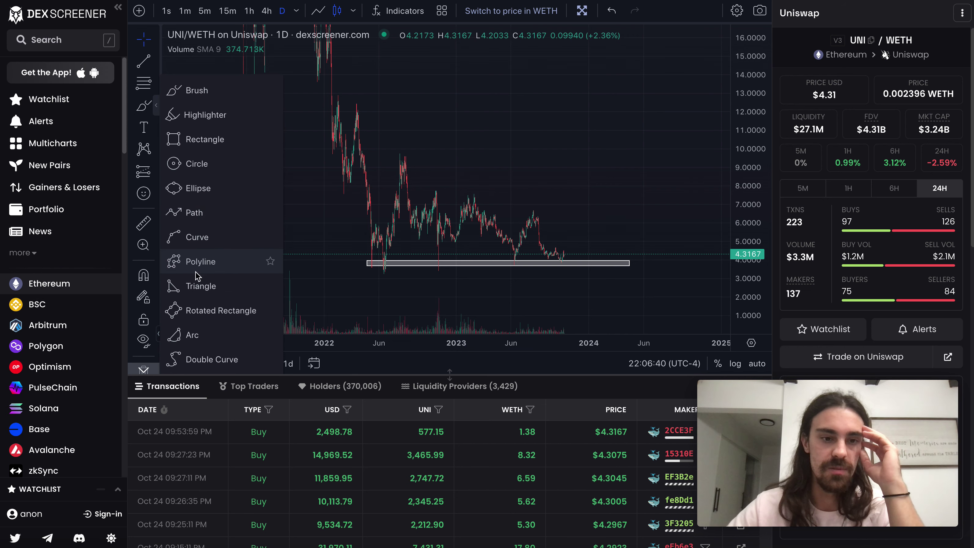
{"action": "left_click", "coordinate": [209, 310]}
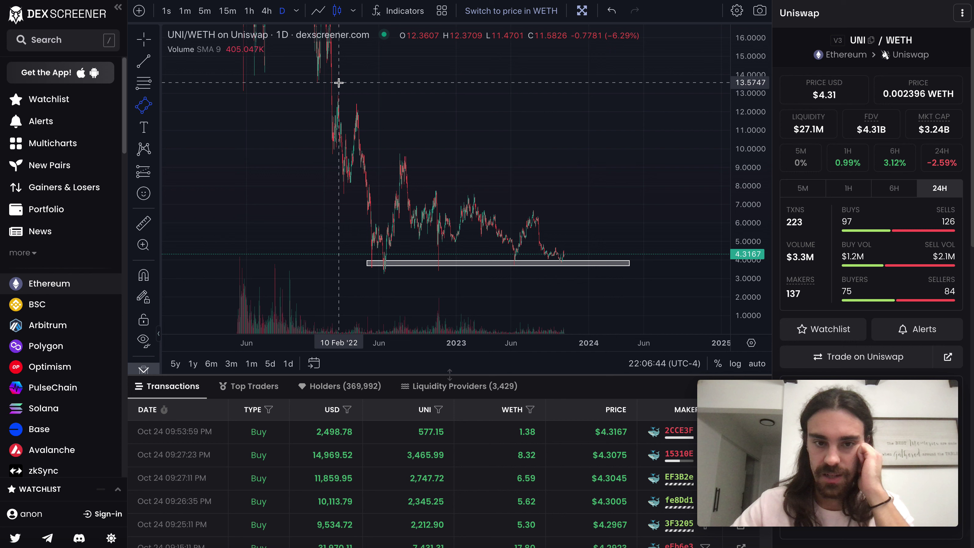
{"action": "left_click", "coordinate": [387, 151]}
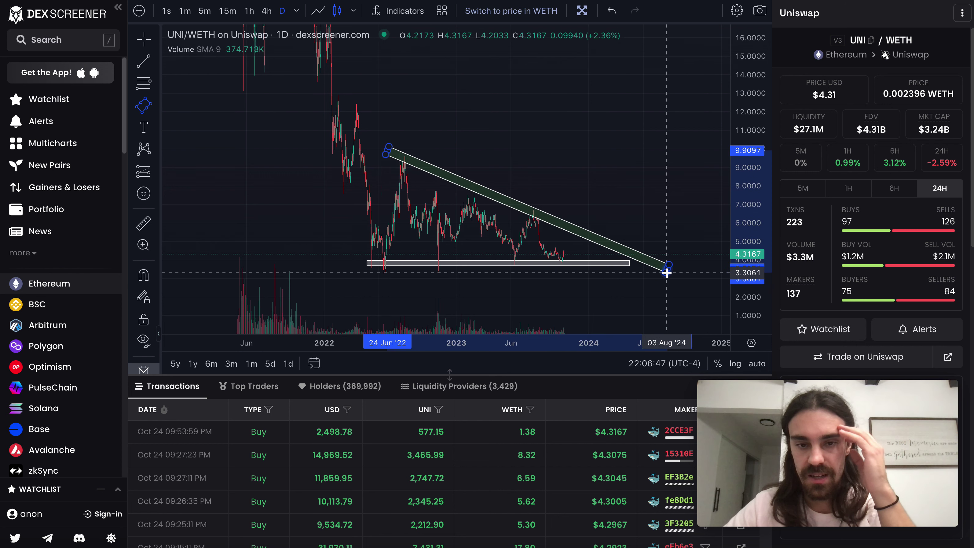
{"action": "left_click", "coordinate": [644, 219]}
Examine how price narrows between the descending resistance zone and the horizontal support zone toward their crossing in 2024.
{"action": "scroll", "coordinate": [579, 206], "scroll_direction": "left", "scroll_amount": 3}
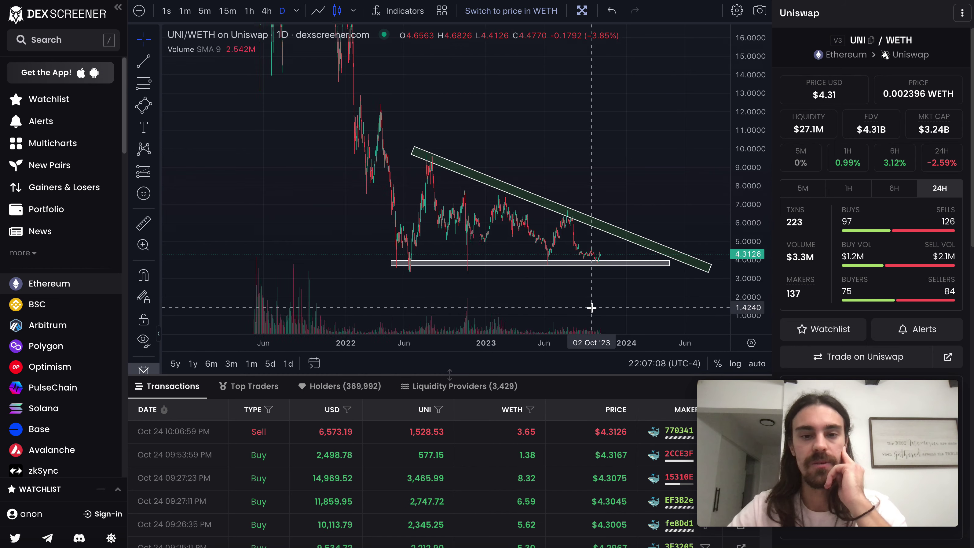
{"action": "scroll", "coordinate": [591, 308], "scroll_direction": "down", "scroll_amount": 2}
{"action": "left_click_drag", "start_coordinate": [750, 95], "coordinate": [745, 129]}
{"action": "left_click_drag", "start_coordinate": [657, 157], "coordinate": [627, 119]}
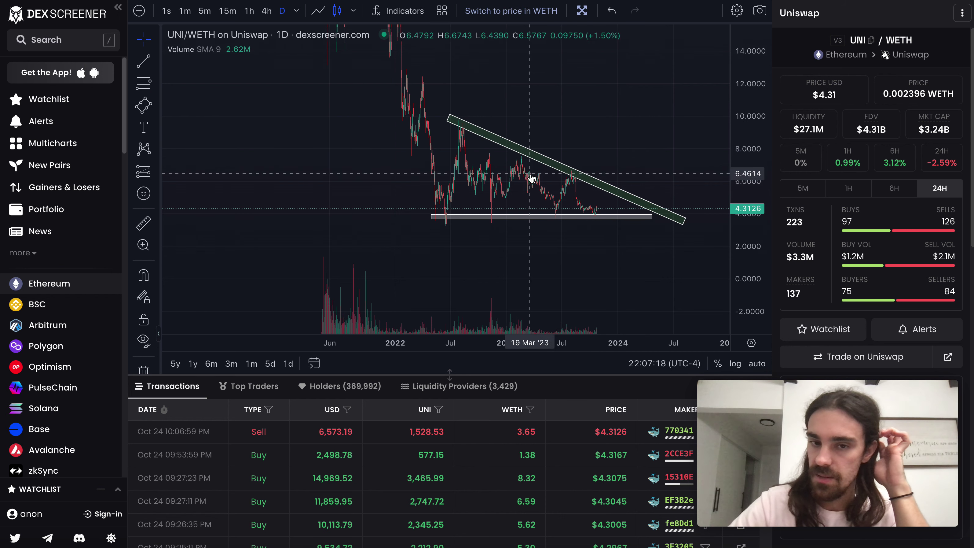
{"action": "scroll", "coordinate": [530, 175], "scroll_direction": "right", "scroll_amount": 2}
{"action": "scroll", "coordinate": [530, 174], "scroll_direction": "up", "scroll_amount": 1}
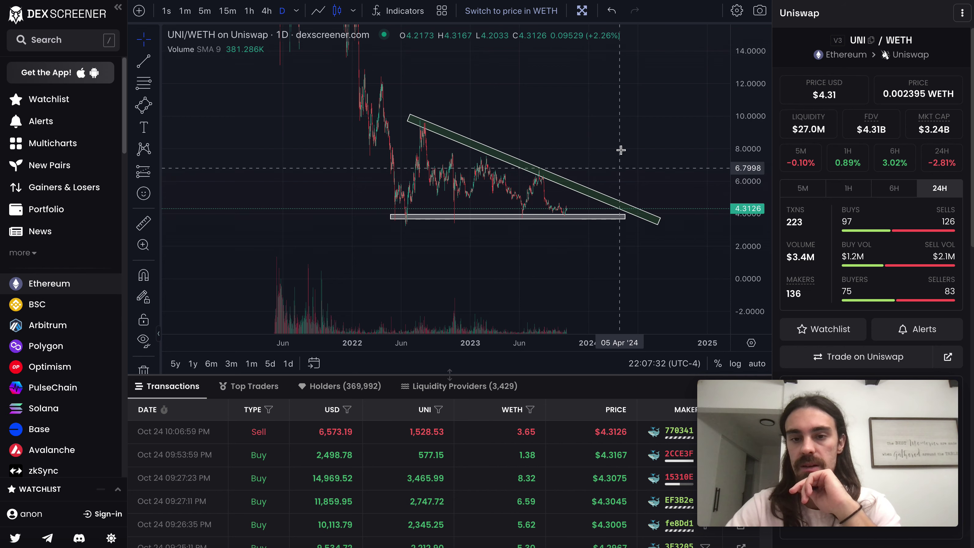
{"action": "left_click_drag", "start_coordinate": [632, 158], "coordinate": [632, 164]}
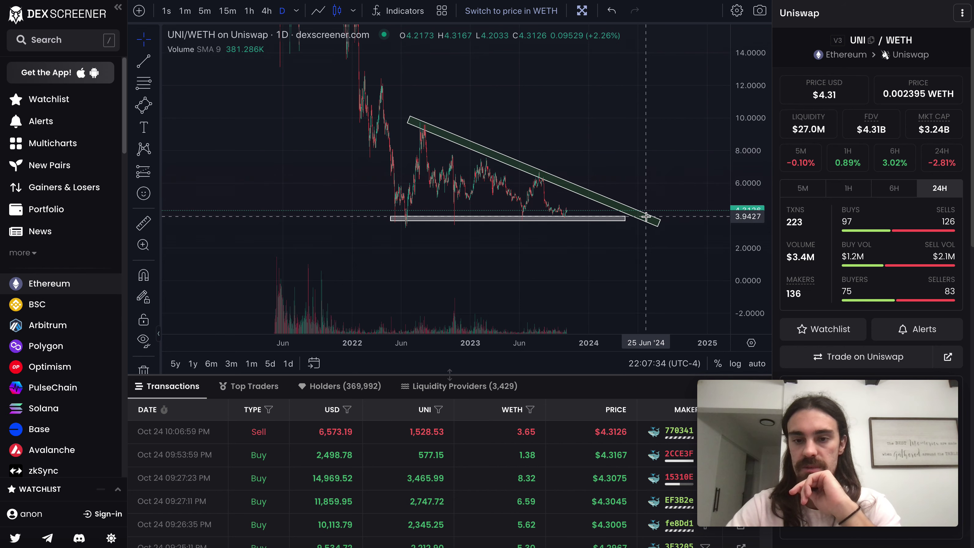
{"action": "scroll", "coordinate": [479, 193], "scroll_direction": "down", "scroll_amount": 2}
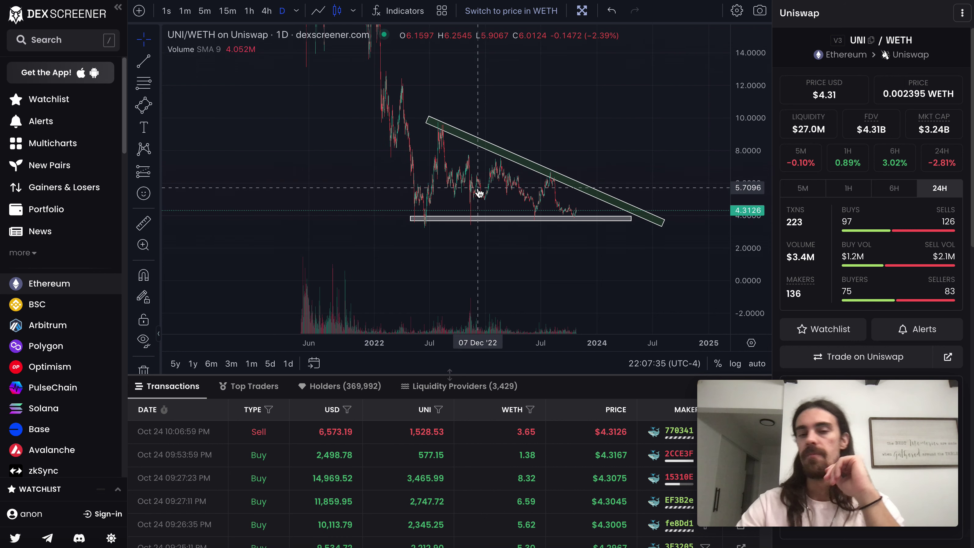
{"action": "left_click_drag", "start_coordinate": [622, 144], "coordinate": [601, 170]}
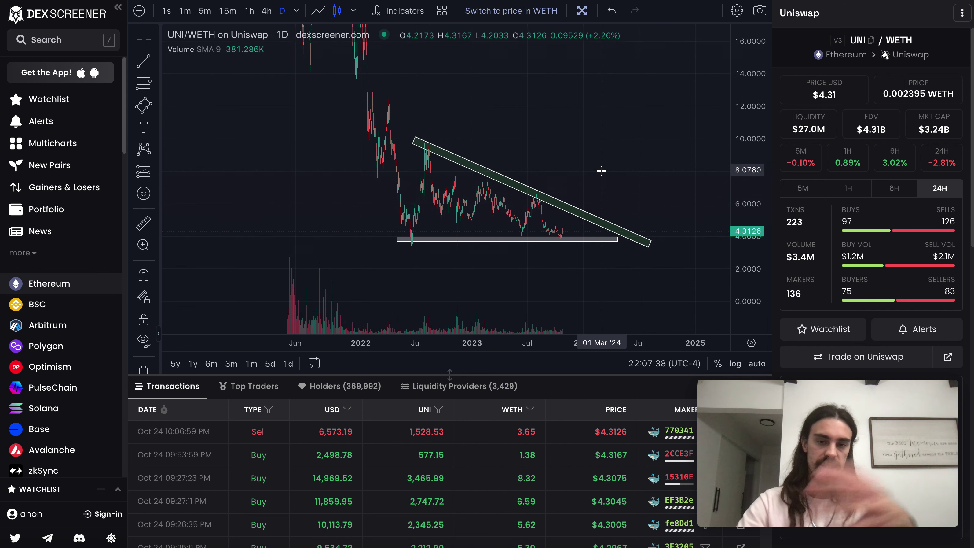
{"action": "left_click_drag", "start_coordinate": [655, 252], "coordinate": [655, 222]}
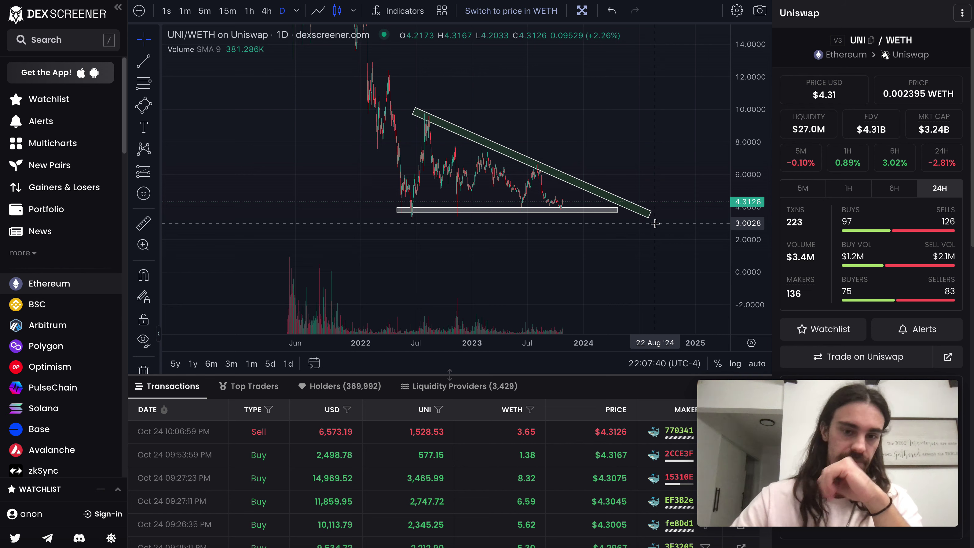
Delete the horizontal support rectangle and the descending rotated rectangle from the chart.
{"action": "left_click_drag", "start_coordinate": [670, 254], "coordinate": [677, 283]}
{"action": "left_click", "coordinate": [558, 234]}
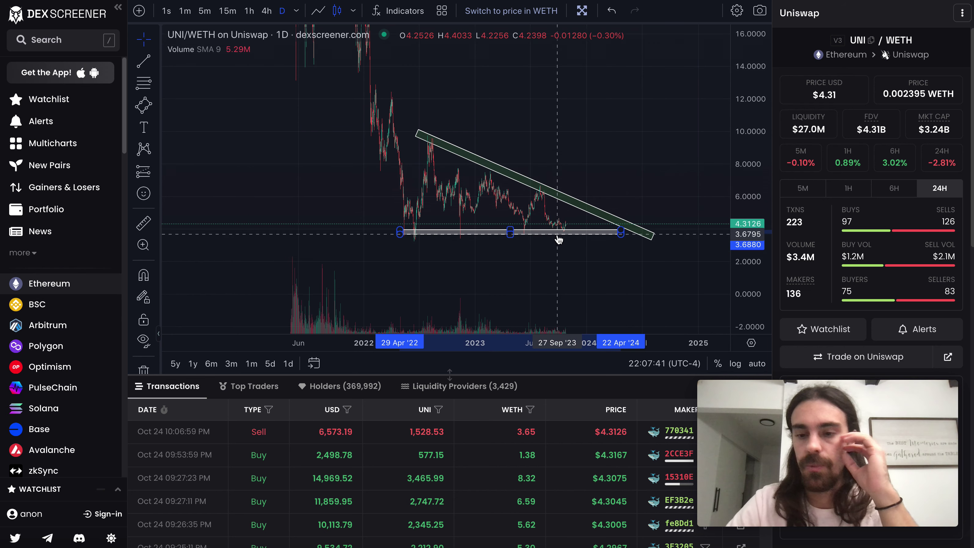
{"action": "key", "text": "Delete"}
{"action": "left_click", "coordinate": [561, 205]}
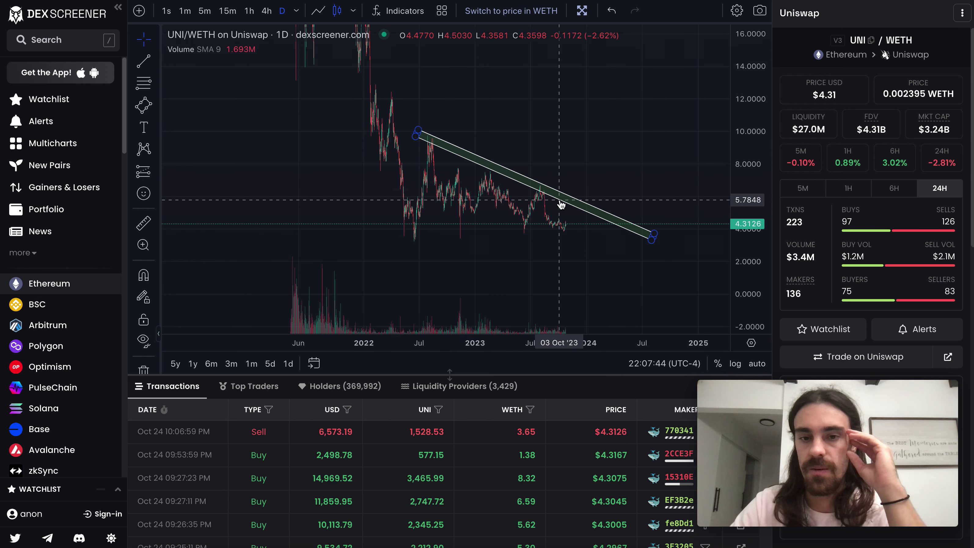
{"action": "key", "text": "Delete"}
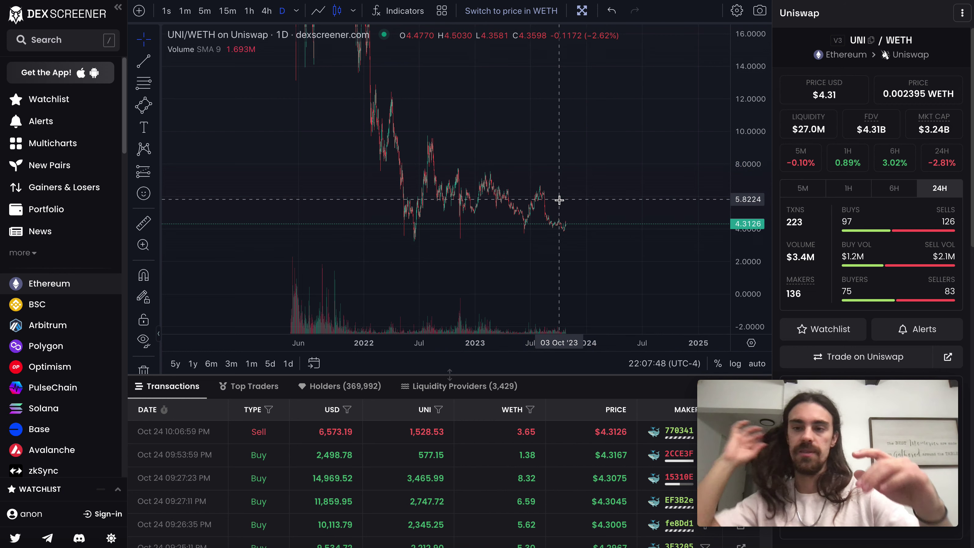
Switch the UNI/WETH chart to the 1-hour timeframe and fit the mid-August to late-October price action into view.
{"action": "left_click_drag", "start_coordinate": [617, 237], "coordinate": [641, 231]}
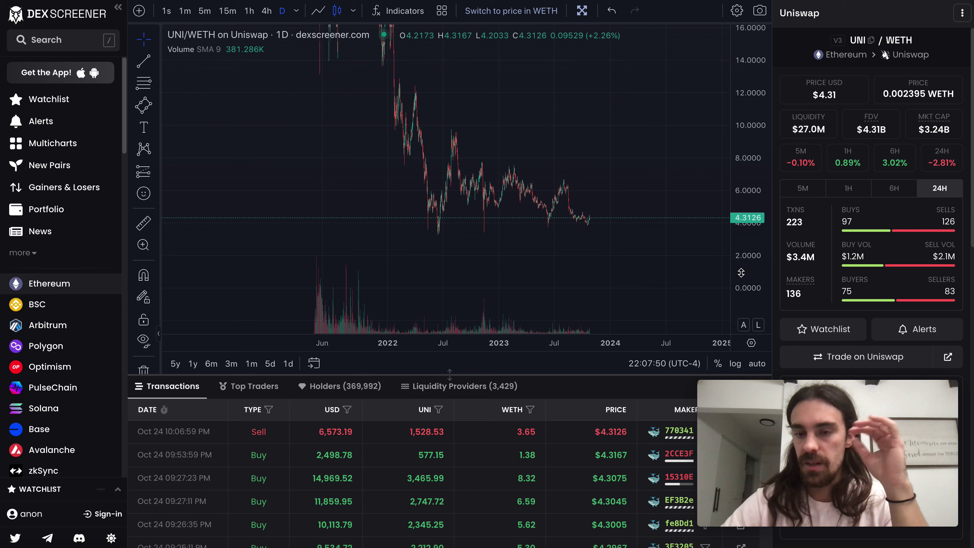
{"action": "left_click_drag", "start_coordinate": [741, 272], "coordinate": [746, 229]}
{"action": "left_click_drag", "start_coordinate": [662, 246], "coordinate": [657, 221]}
{"action": "scroll", "coordinate": [657, 220], "scroll_direction": "up", "scroll_amount": 3}
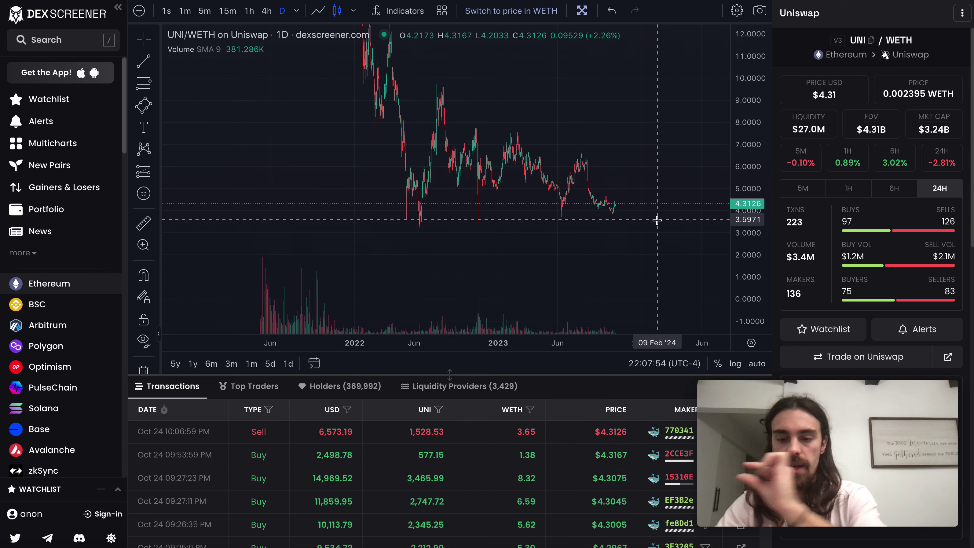
{"action": "left_click_drag", "start_coordinate": [658, 220], "coordinate": [613, 253]}
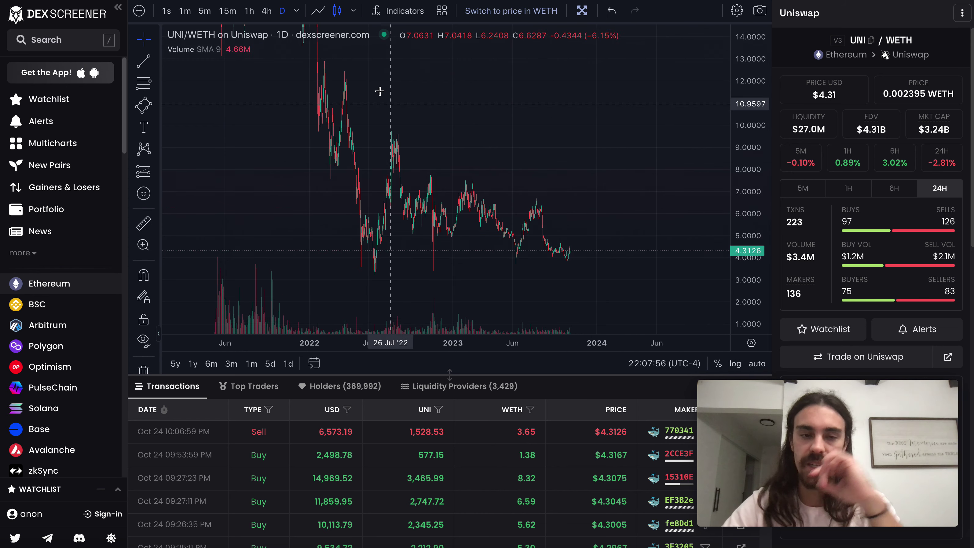
{"action": "left_click", "coordinate": [249, 10]}
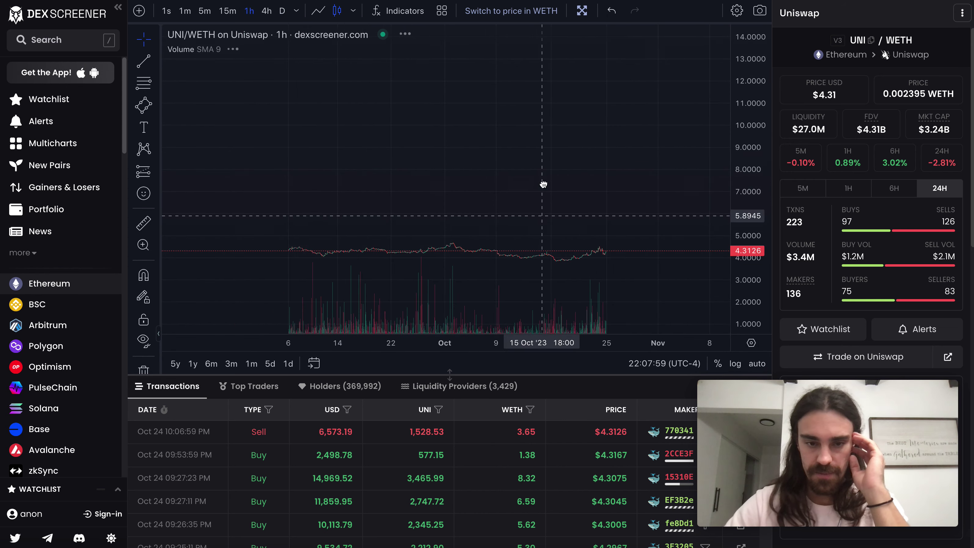
{"action": "left_click_drag", "start_coordinate": [543, 184], "coordinate": [651, 101]}
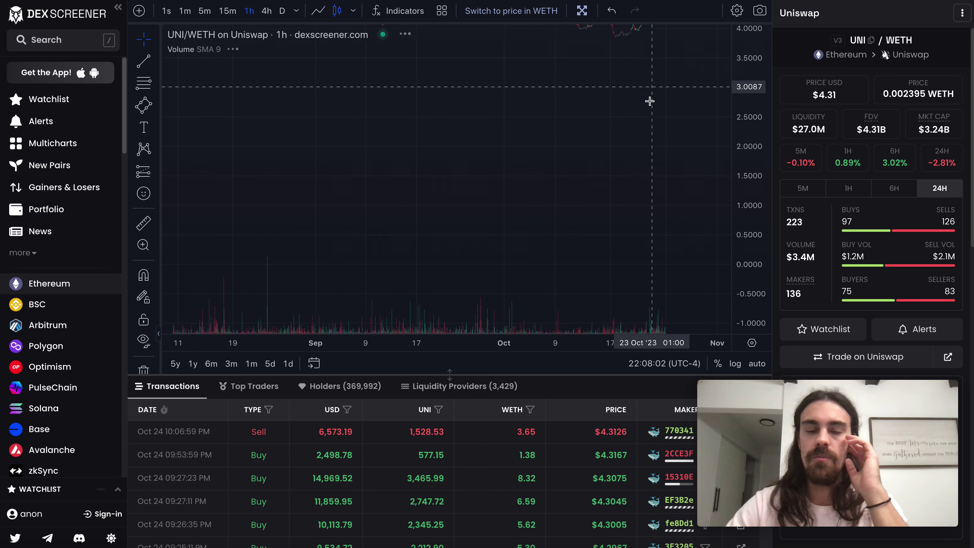
{"action": "left_click_drag", "start_coordinate": [651, 159], "coordinate": [651, 319]}
{"action": "left_click_drag", "start_coordinate": [749, 307], "coordinate": [750, 134]}
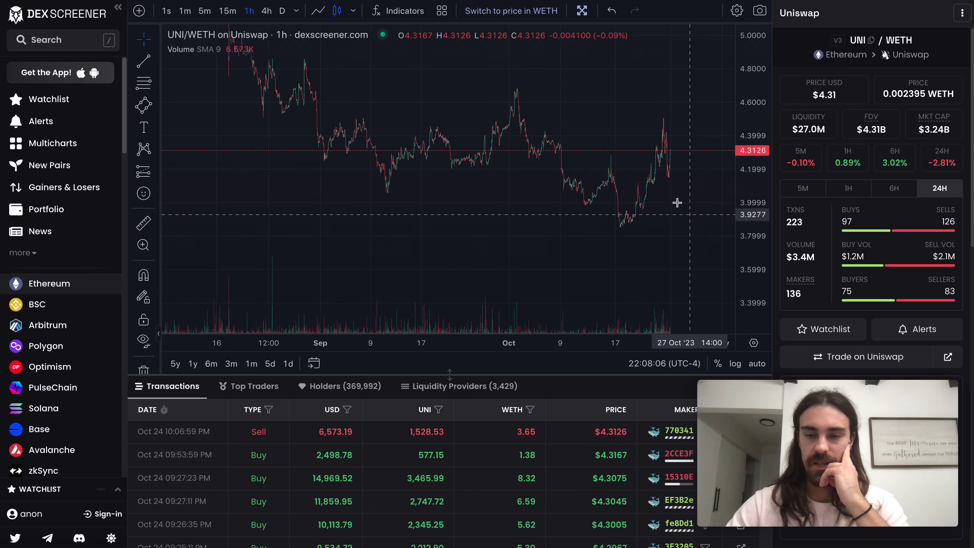
{"action": "left_click_drag", "start_coordinate": [677, 202], "coordinate": [630, 224]}
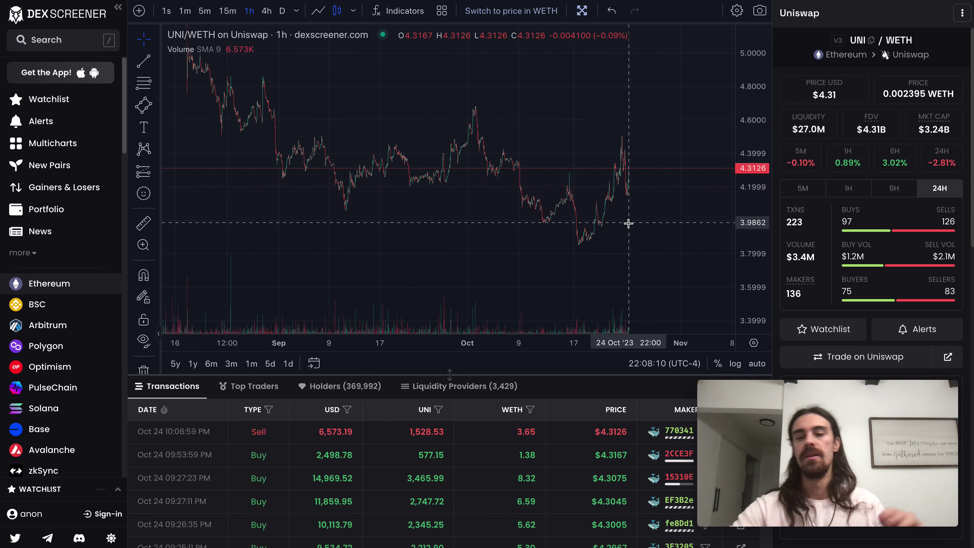
{"action": "scroll", "coordinate": [664, 225], "scroll_direction": "up", "scroll_amount": 2}
{"action": "scroll", "coordinate": [664, 224], "scroll_direction": "down", "scroll_amount": 2}
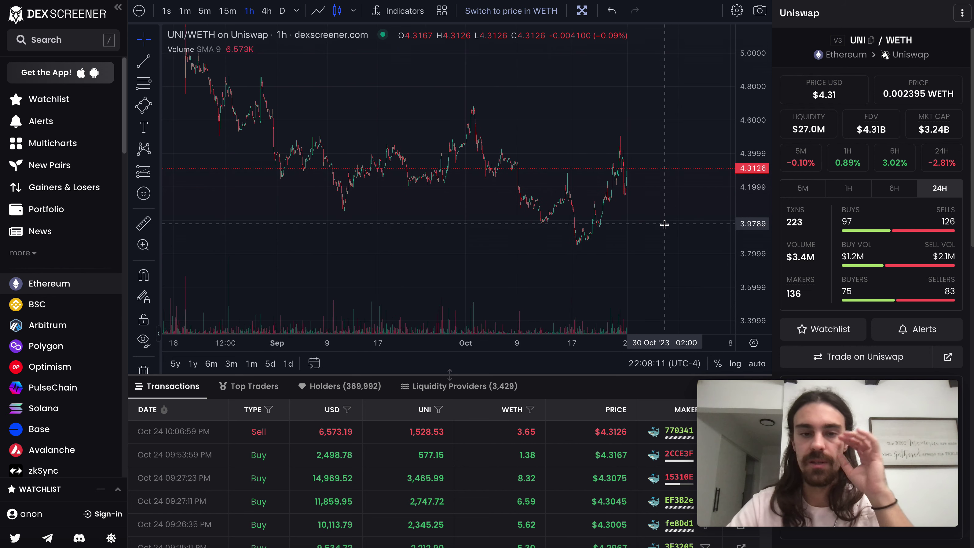
Switch to the 4-hour timeframe and draw a thin Rectangle from 12 May '23 to 26 Dec '23, between about 3.92 and 3.87.
{"action": "left_click", "coordinate": [159, 109]}
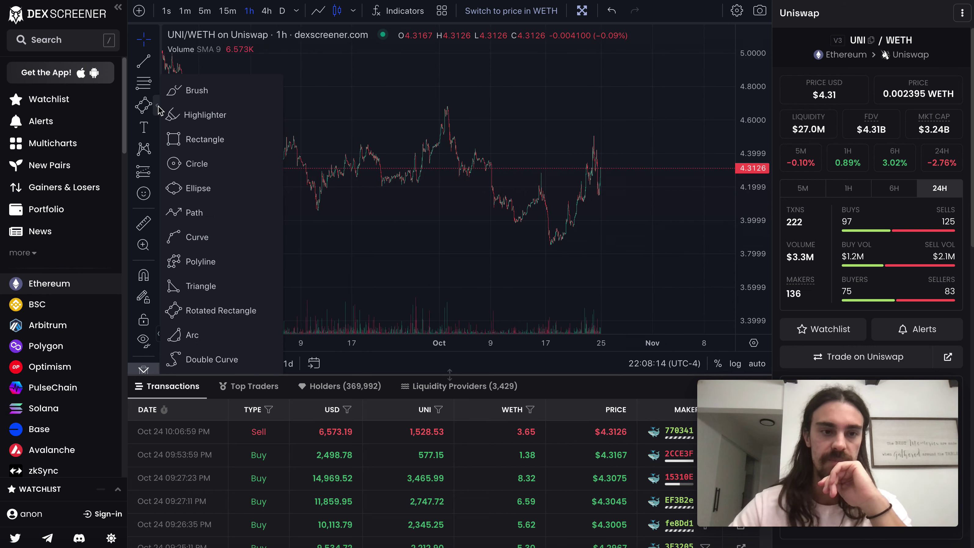
{"action": "left_click", "coordinate": [192, 140]}
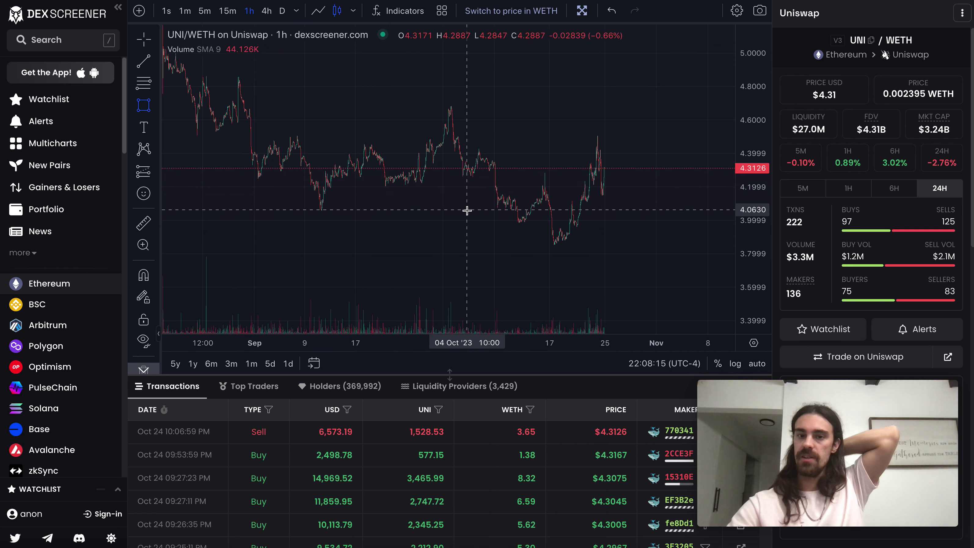
{"action": "scroll", "coordinate": [467, 210], "scroll_direction": "left", "scroll_amount": 2}
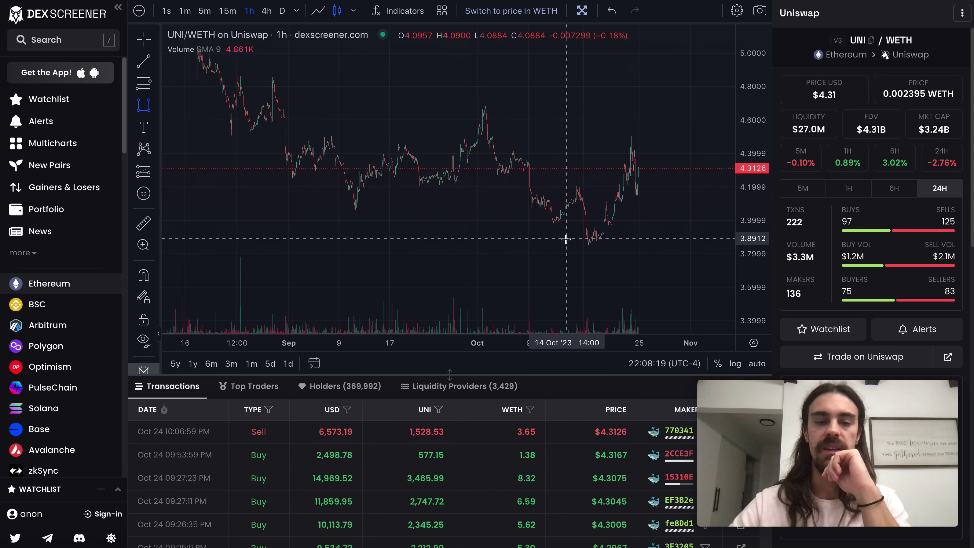
{"action": "scroll", "coordinate": [566, 239], "scroll_direction": "right", "scroll_amount": 1}
{"action": "left_click_drag", "start_coordinate": [749, 95], "coordinate": [750, 124]}
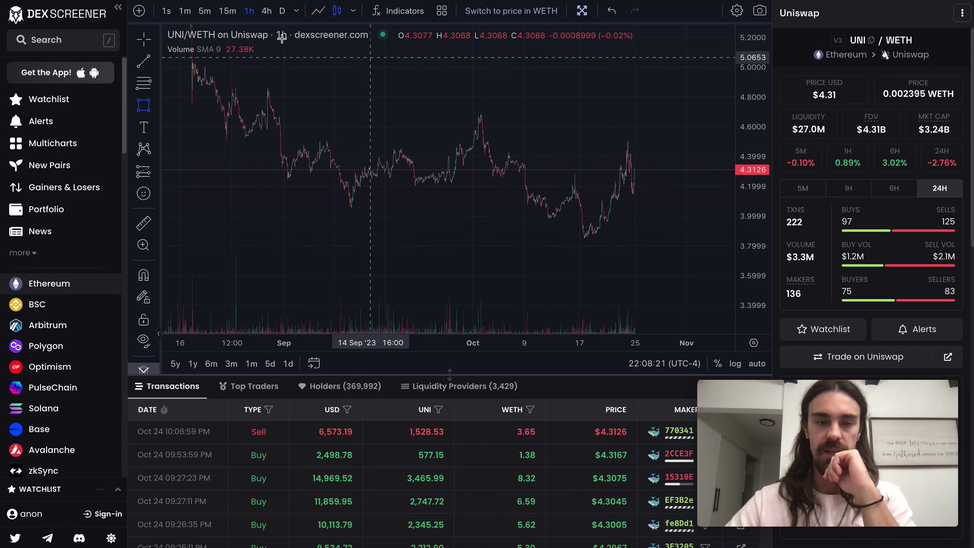
{"action": "left_click", "coordinate": [270, 17]}
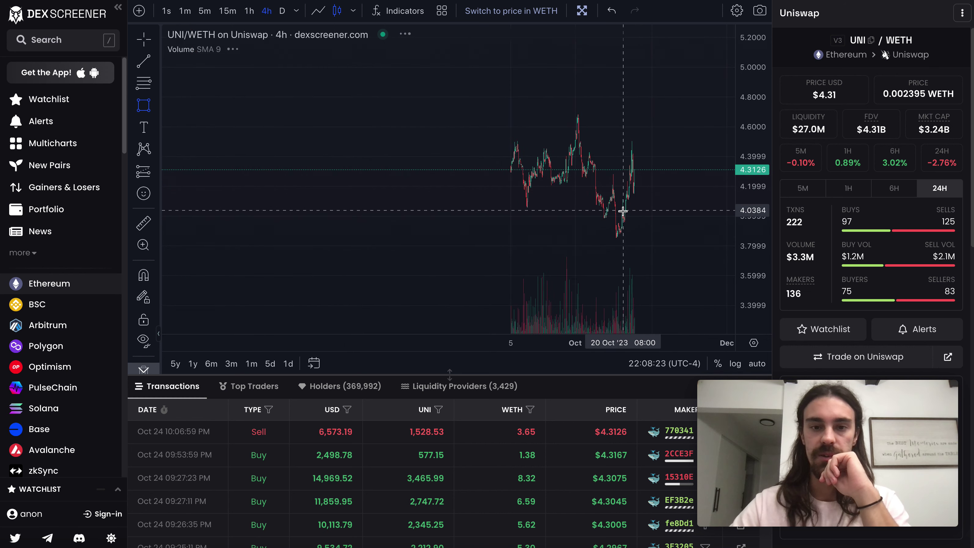
{"action": "scroll", "coordinate": [623, 211], "scroll_direction": "down", "scroll_amount": 5}
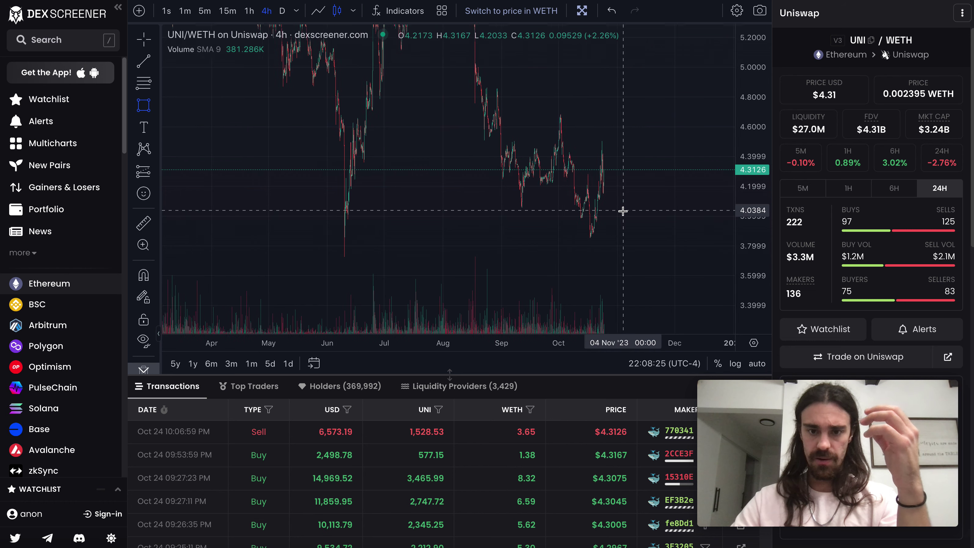
{"action": "scroll", "coordinate": [623, 210], "scroll_direction": "down", "scroll_amount": 1}
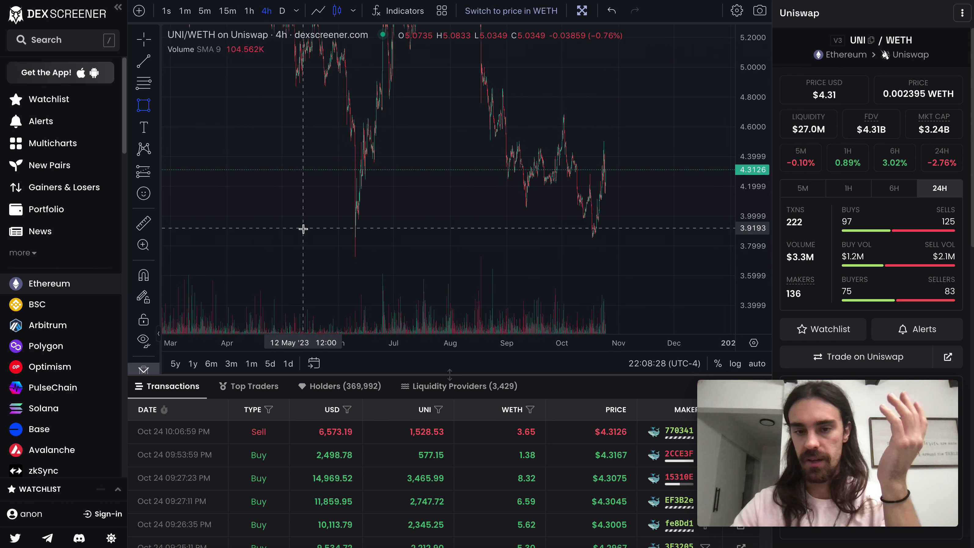
{"action": "left_click_drag", "start_coordinate": [303, 228], "coordinate": [718, 238]}
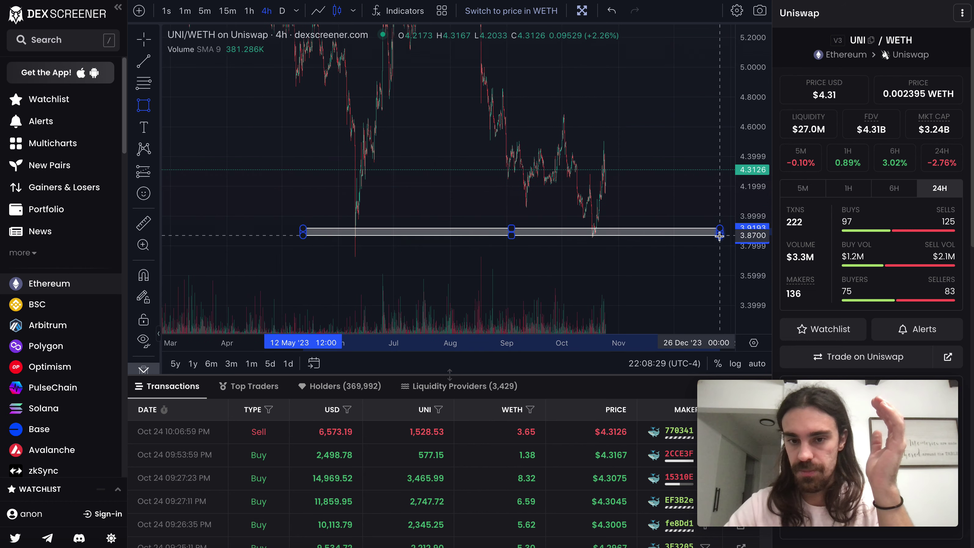
{"action": "left_click", "coordinate": [629, 190]}
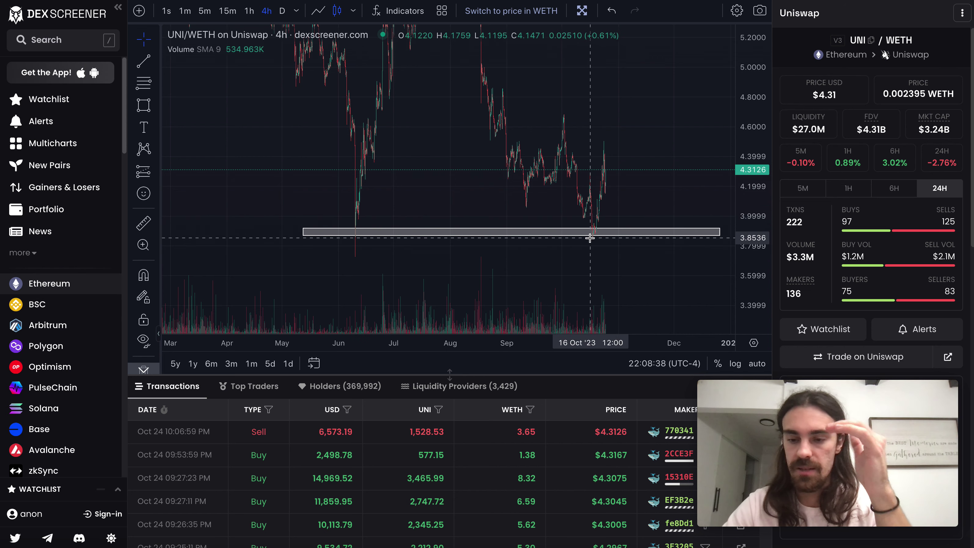
Move the horizontal rectangle up to span about 4.20 to 4.25, across the September and October reaction levels.
{"action": "left_click", "coordinate": [575, 238]}
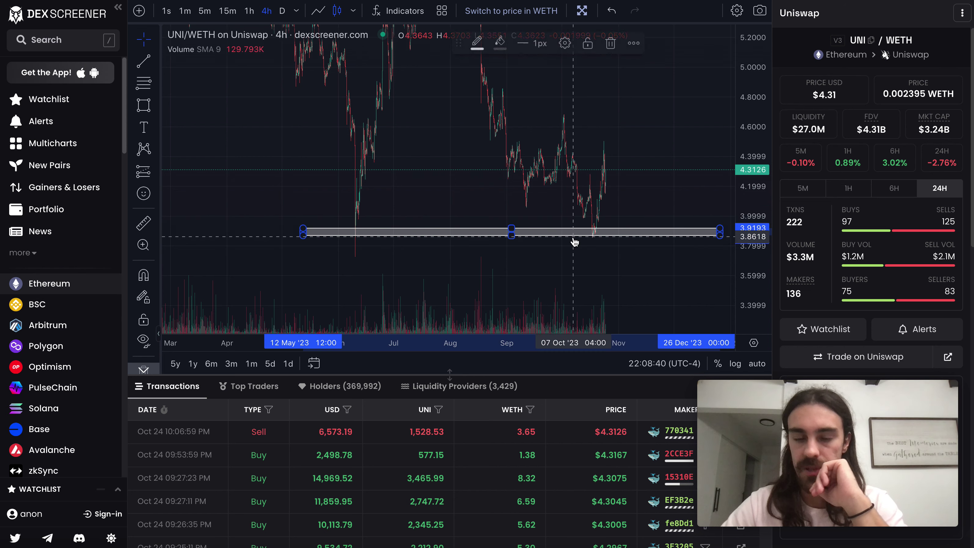
{"action": "left_click_drag", "start_coordinate": [567, 237], "coordinate": [564, 177]}
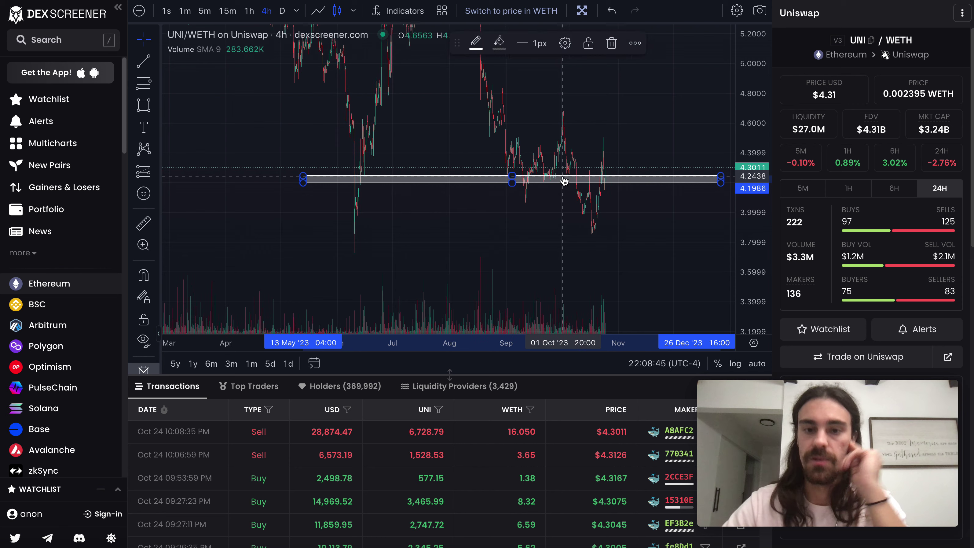
{"action": "scroll", "coordinate": [564, 182], "scroll_direction": "up", "scroll_amount": 2}
{"action": "left_click_drag", "start_coordinate": [747, 258], "coordinate": [747, 201]}
{"action": "scroll", "coordinate": [651, 229], "scroll_direction": "up", "scroll_amount": 3}
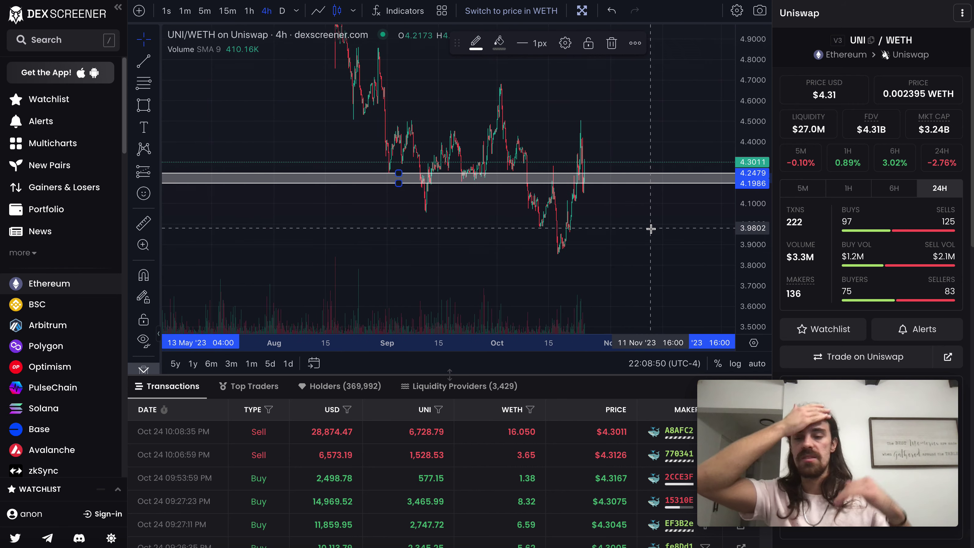
{"action": "scroll", "coordinate": [575, 211], "scroll_direction": "down", "scroll_amount": 2}
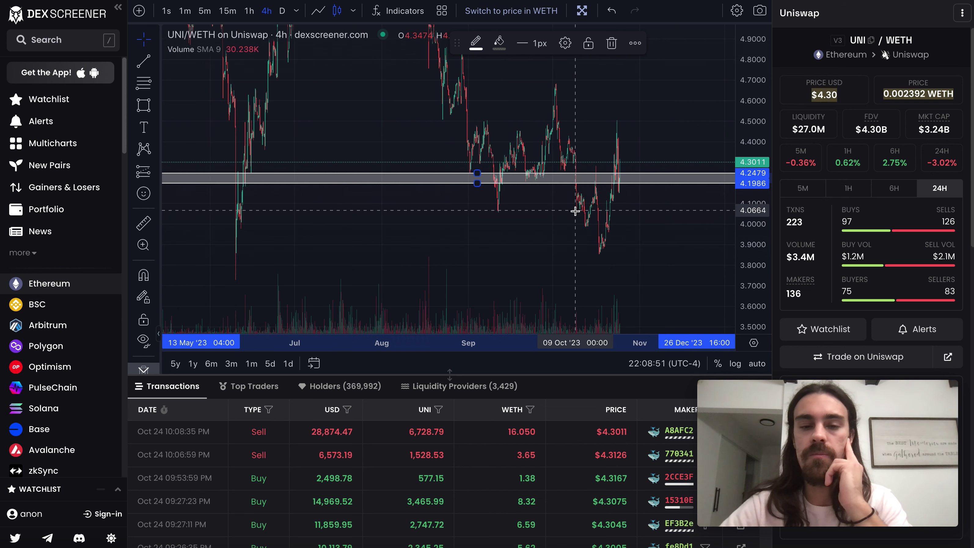
{"action": "scroll", "coordinate": [575, 211], "scroll_direction": "down", "scroll_amount": 3}
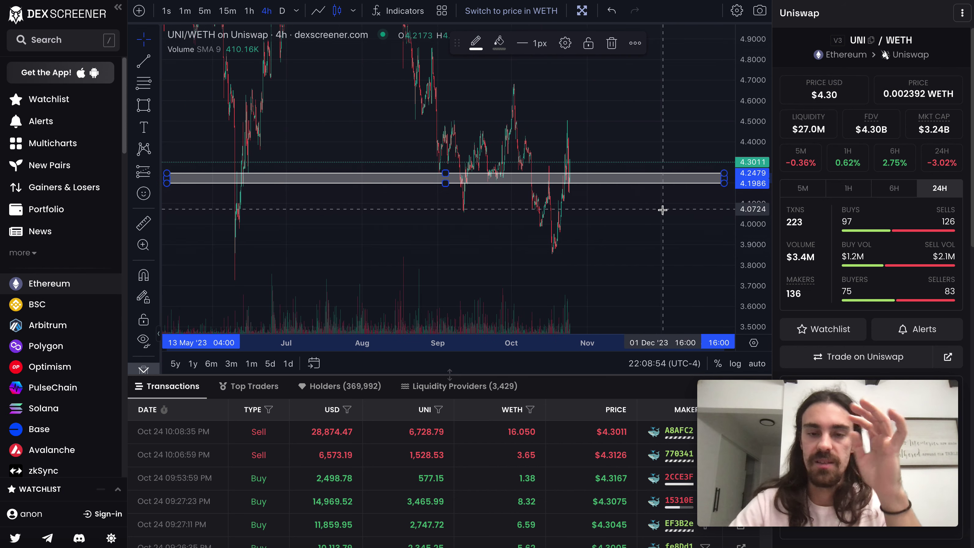
{"action": "left_click", "coordinate": [447, 144]}
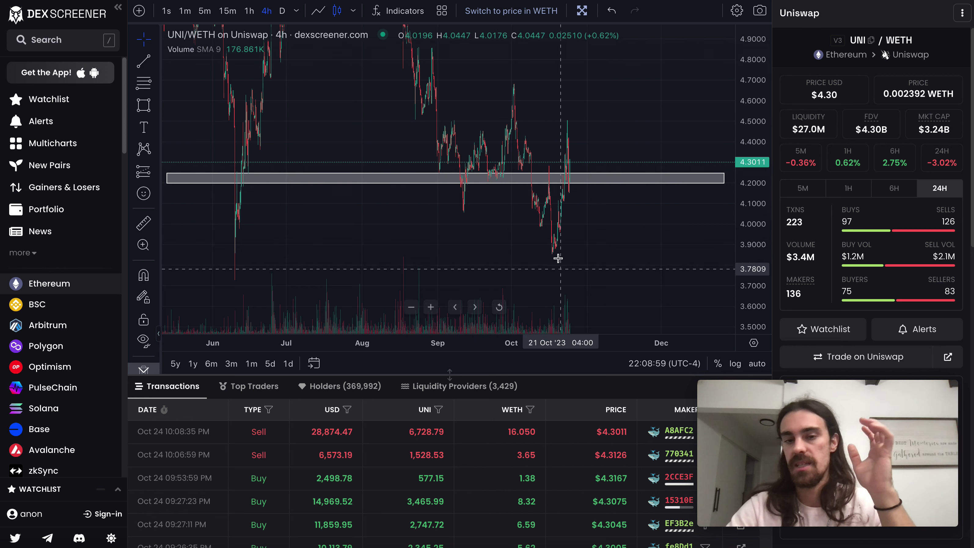
Delete the horizontal rectangle from the 4-hour chart.
{"action": "scroll", "coordinate": [567, 211], "scroll_direction": "down", "scroll_amount": 2}
{"action": "left_click", "coordinate": [517, 175]}
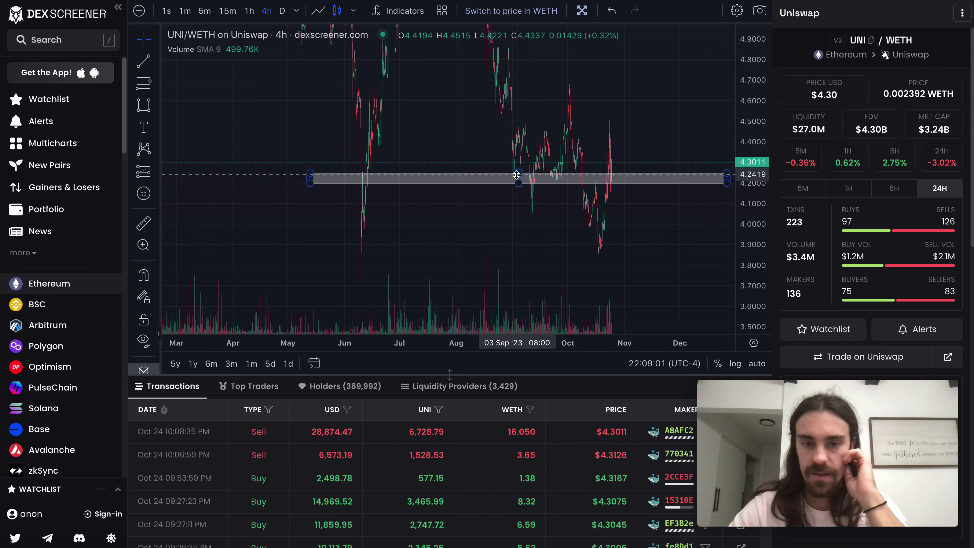
{"action": "left_click", "coordinate": [505, 186]}
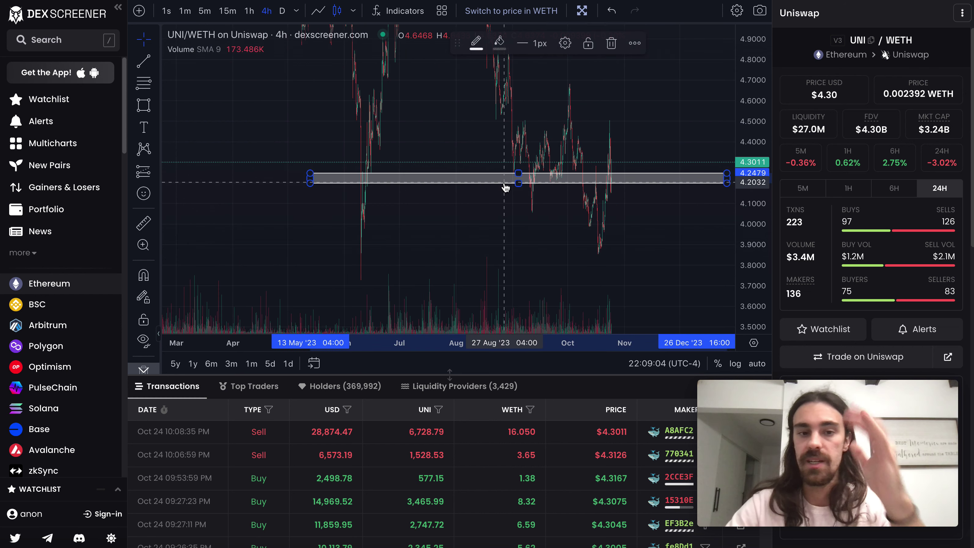
{"action": "key", "text": "Delete"}
Switch the UNI/WETH chart to the daily timeframe and fit the 2022 to 2023 price action into view.
{"action": "left_click_drag", "start_coordinate": [774, 77], "coordinate": [767, 139]}
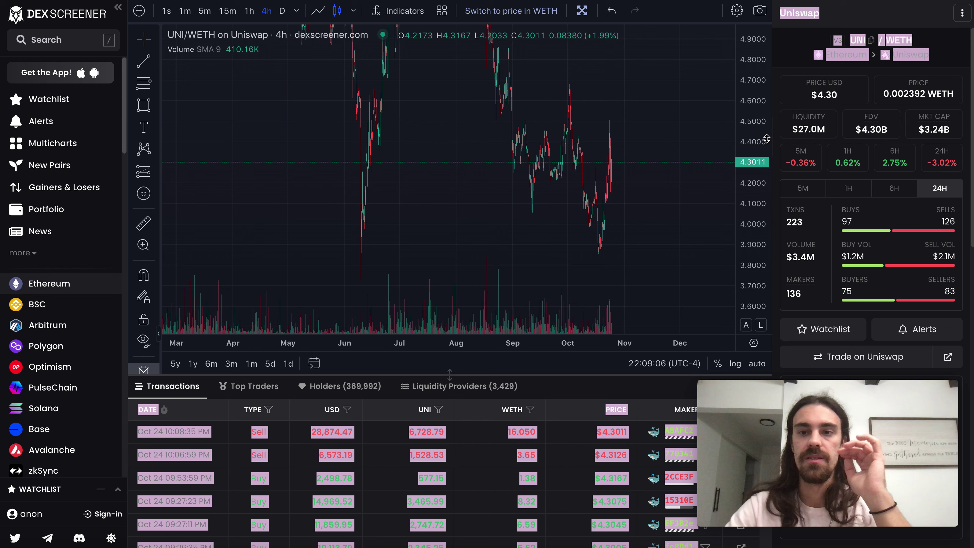
{"action": "left_click", "coordinate": [777, 91]}
{"action": "left_click_drag", "start_coordinate": [757, 78], "coordinate": [750, 235]}
{"action": "left_click_drag", "start_coordinate": [681, 201], "coordinate": [666, 234]}
{"action": "left_click", "coordinate": [282, 10]}
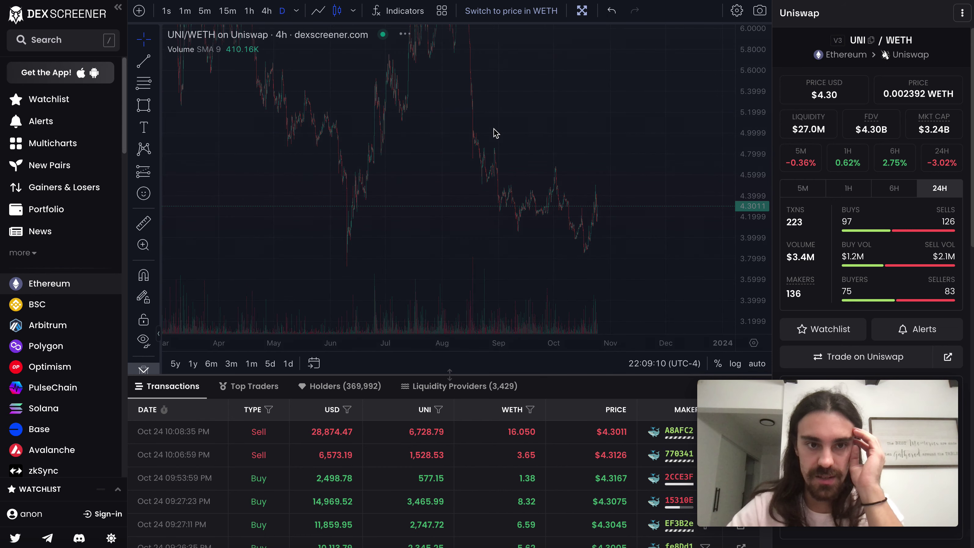
{"action": "left_click_drag", "start_coordinate": [767, 80], "coordinate": [755, 304]}
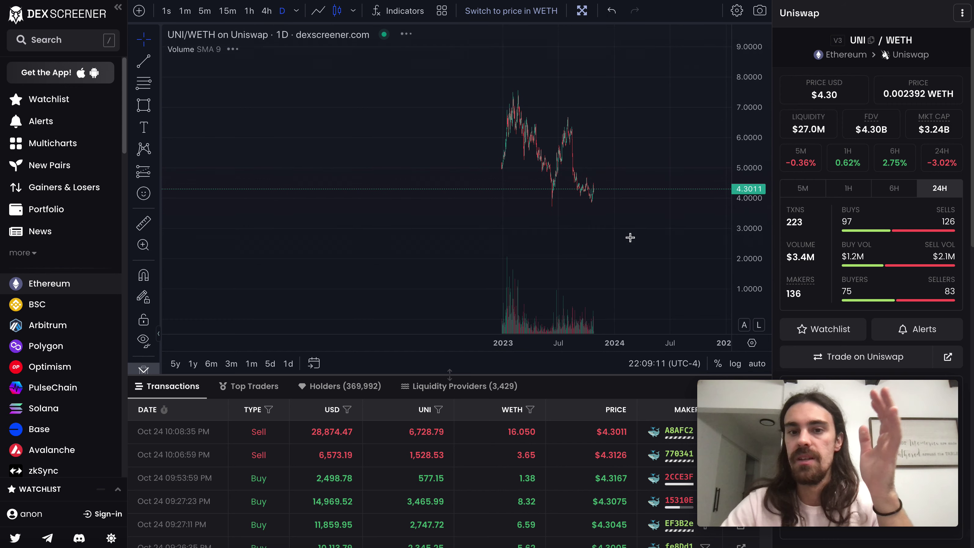
{"action": "scroll", "coordinate": [631, 237], "scroll_direction": "up", "scroll_amount": 5}
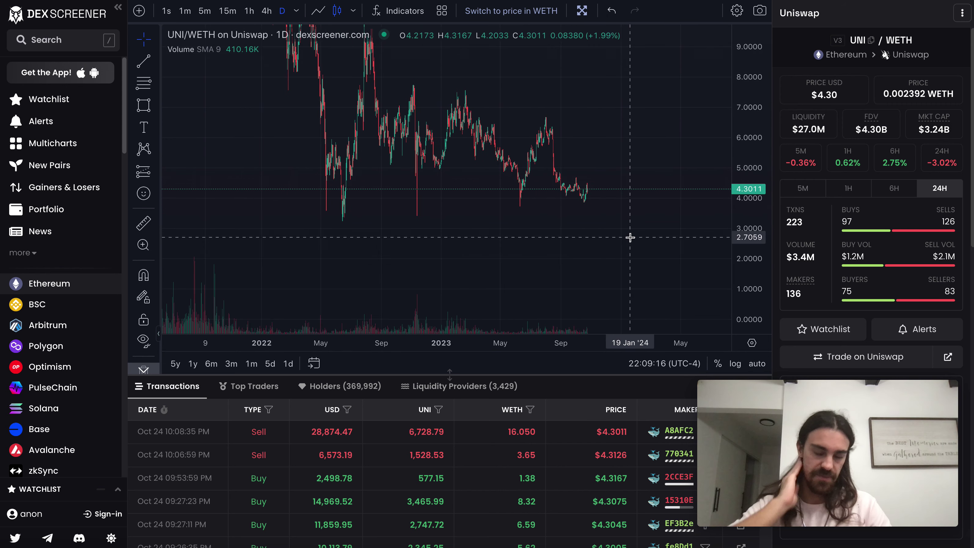
{"action": "scroll", "coordinate": [654, 259], "scroll_direction": "down", "scroll_amount": 2}
{"action": "left_click_drag", "start_coordinate": [747, 257], "coordinate": [746, 241]}
{"action": "left_click_drag", "start_coordinate": [656, 254], "coordinate": [657, 277]}
{"action": "scroll", "coordinate": [655, 277], "scroll_direction": "up", "scroll_amount": 2}
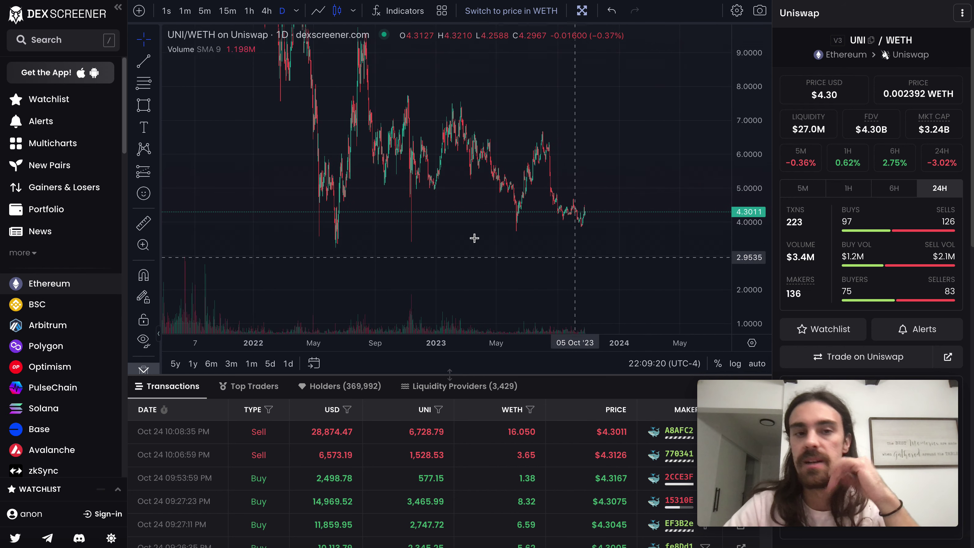
Draw a thin horizontal Rectangle along the lows from 22 Apr '22 to about late May '24, between about 3.9 and 4.05.
{"action": "left_click", "coordinate": [143, 104]}
{"action": "left_click_drag", "start_coordinate": [312, 225], "coordinate": [497, 243]}
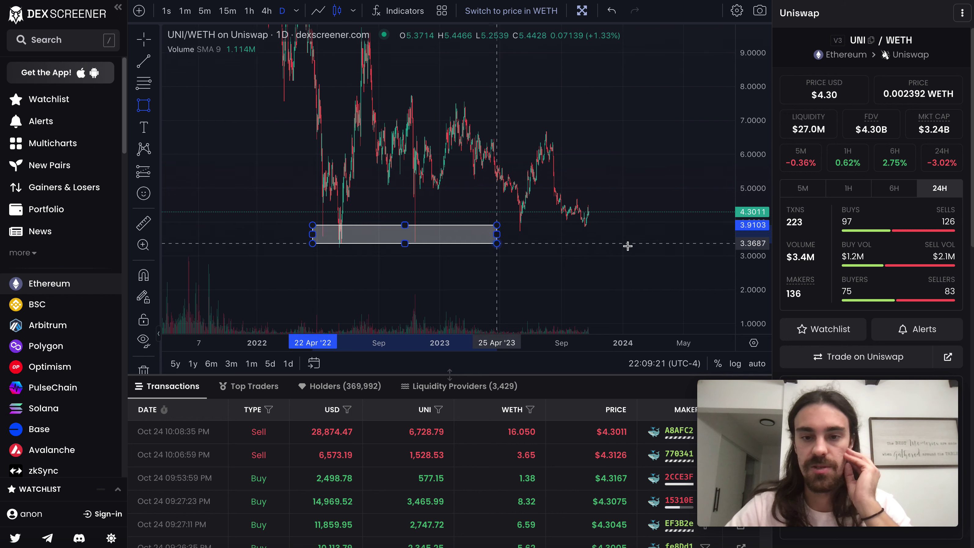
{"action": "left_click_drag", "start_coordinate": [628, 246], "coordinate": [692, 219]}
{"action": "left_click", "coordinate": [649, 205]}
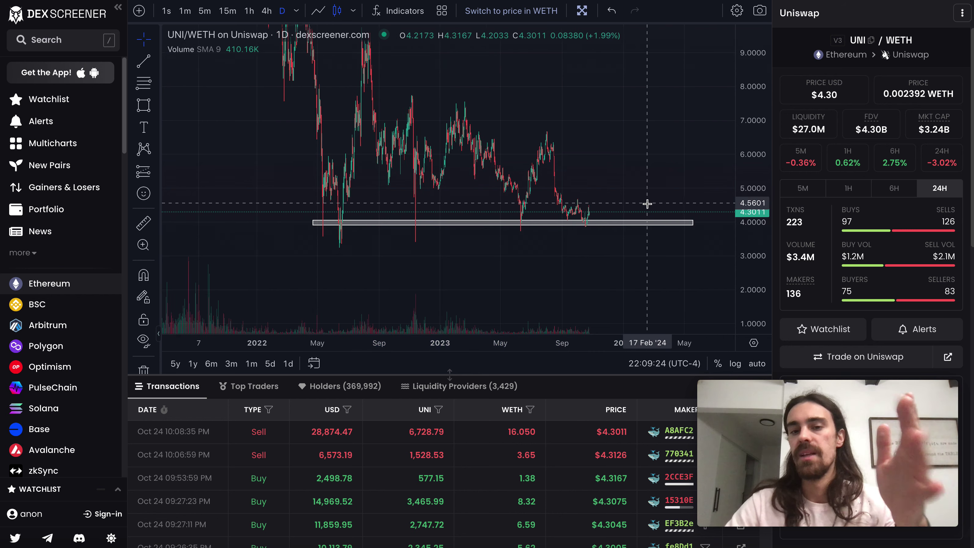
Examine how the daily price reacts to the horizontal support zone near 4.0 at the 2022 and 2023 lows.
{"action": "scroll", "coordinate": [649, 205], "scroll_direction": "up", "scroll_amount": 2}
{"action": "left_click_drag", "start_coordinate": [756, 271], "coordinate": [759, 193]}
{"action": "scroll", "coordinate": [638, 203], "scroll_direction": "up", "scroll_amount": 2}
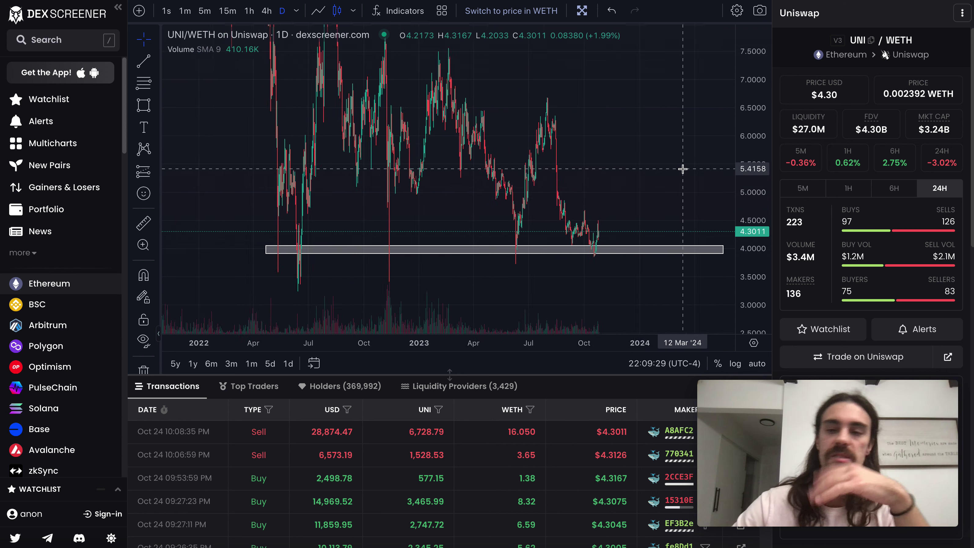
{"action": "scroll", "coordinate": [683, 168], "scroll_direction": "down", "scroll_amount": 5}
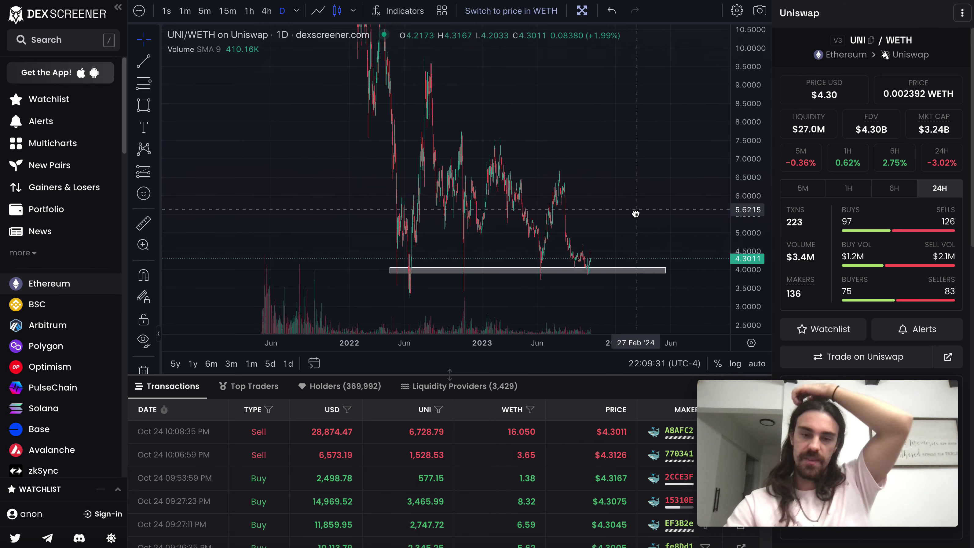
{"action": "scroll", "coordinate": [636, 213], "scroll_direction": "up", "scroll_amount": 3}
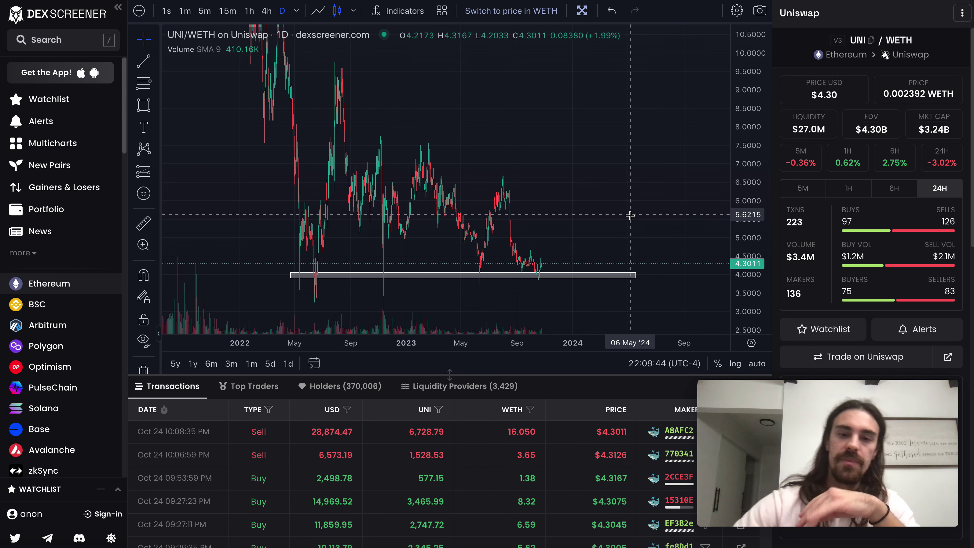
{"action": "scroll", "coordinate": [630, 215], "scroll_direction": "down", "scroll_amount": 3}
{"action": "left_click_drag", "start_coordinate": [690, 214], "coordinate": [682, 200]}
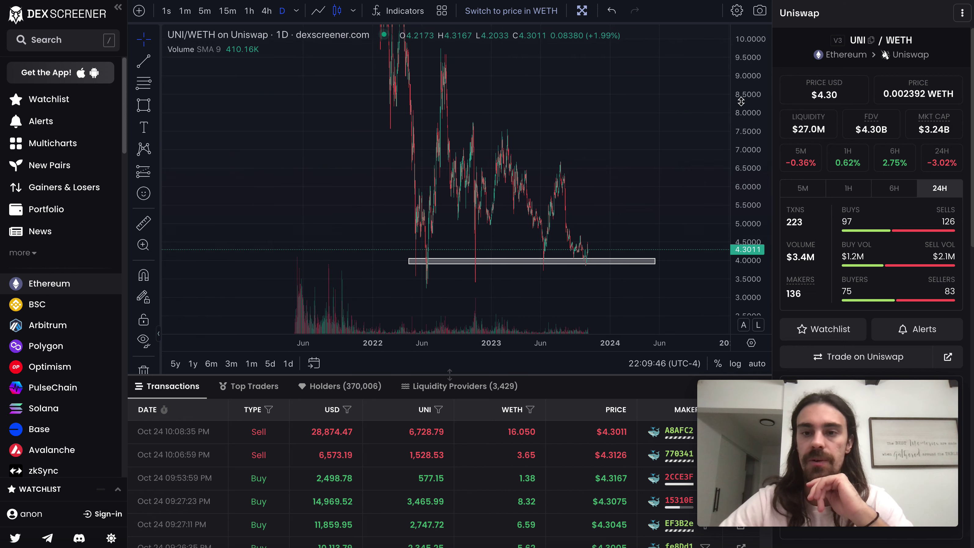
{"action": "left_click_drag", "start_coordinate": [742, 101], "coordinate": [735, 205]}
{"action": "left_click_drag", "start_coordinate": [680, 191], "coordinate": [669, 233]}
{"action": "scroll", "coordinate": [669, 233], "scroll_direction": "up", "scroll_amount": 2}
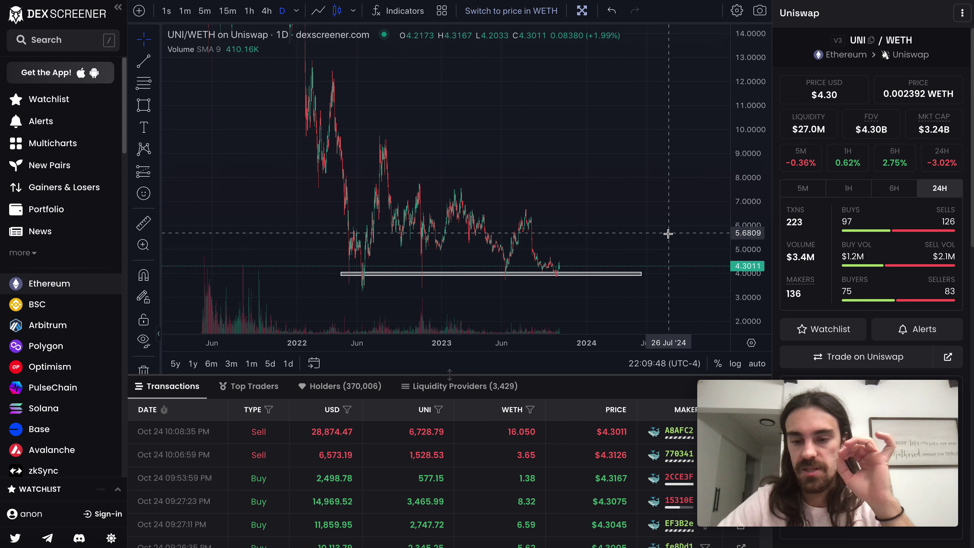
{"action": "scroll", "coordinate": [668, 233], "scroll_direction": "up", "scroll_amount": 1}
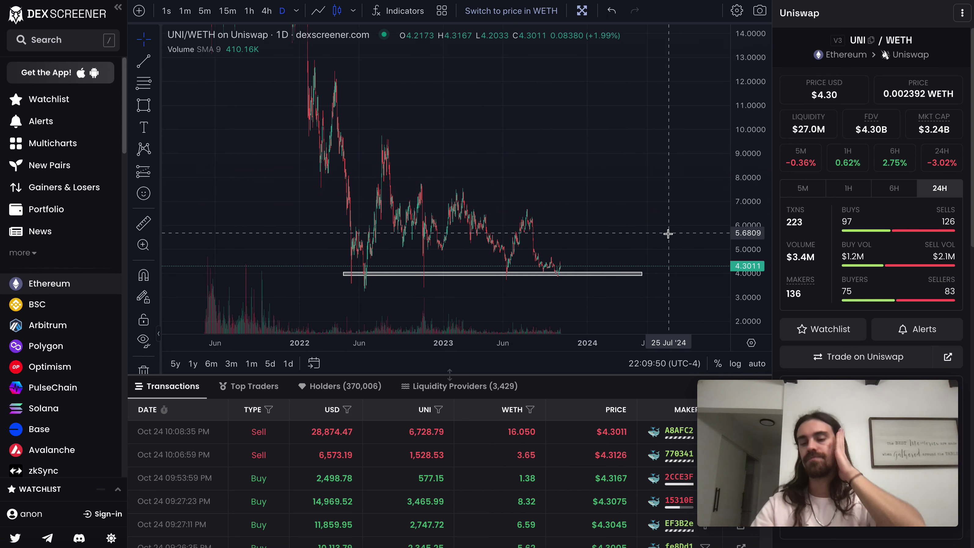